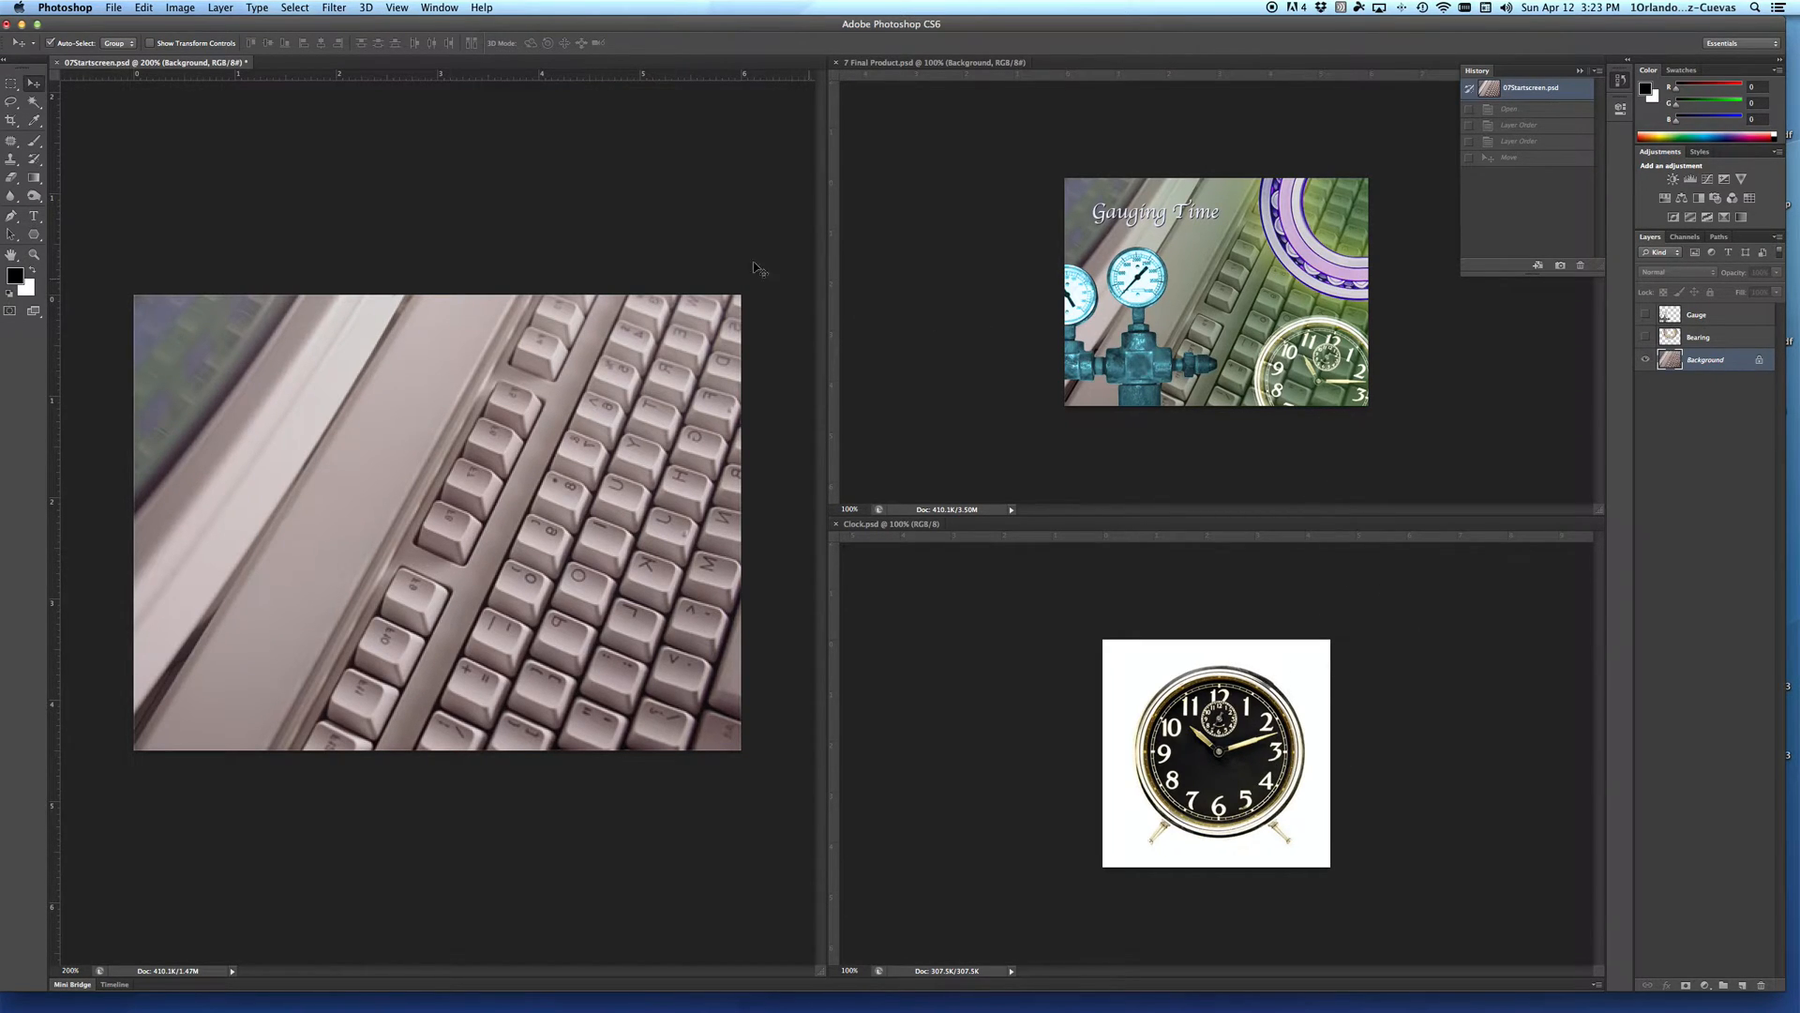
# Step: Save the keyboard document in Photoshop format to the Dropbox folder, named with P2, the author's surname and keyboard
pyautogui.click(676, 219)
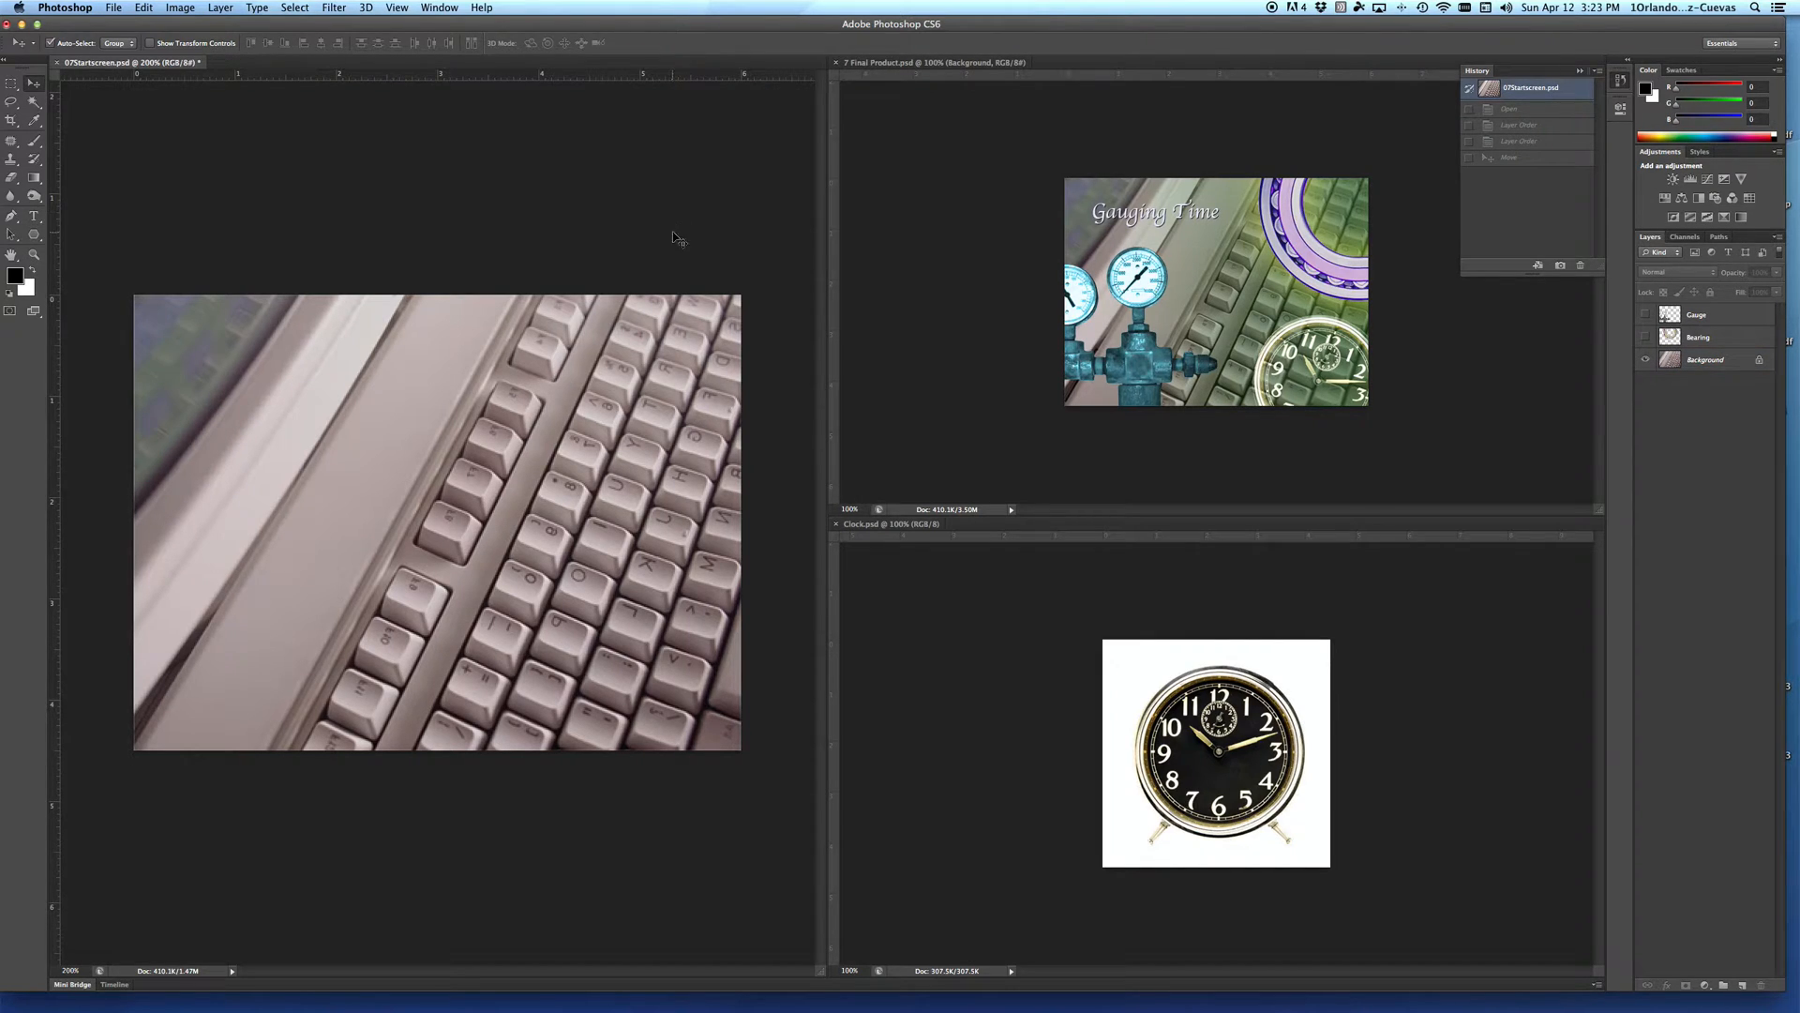
pyautogui.click(112, 6)
pyautogui.click(139, 180)
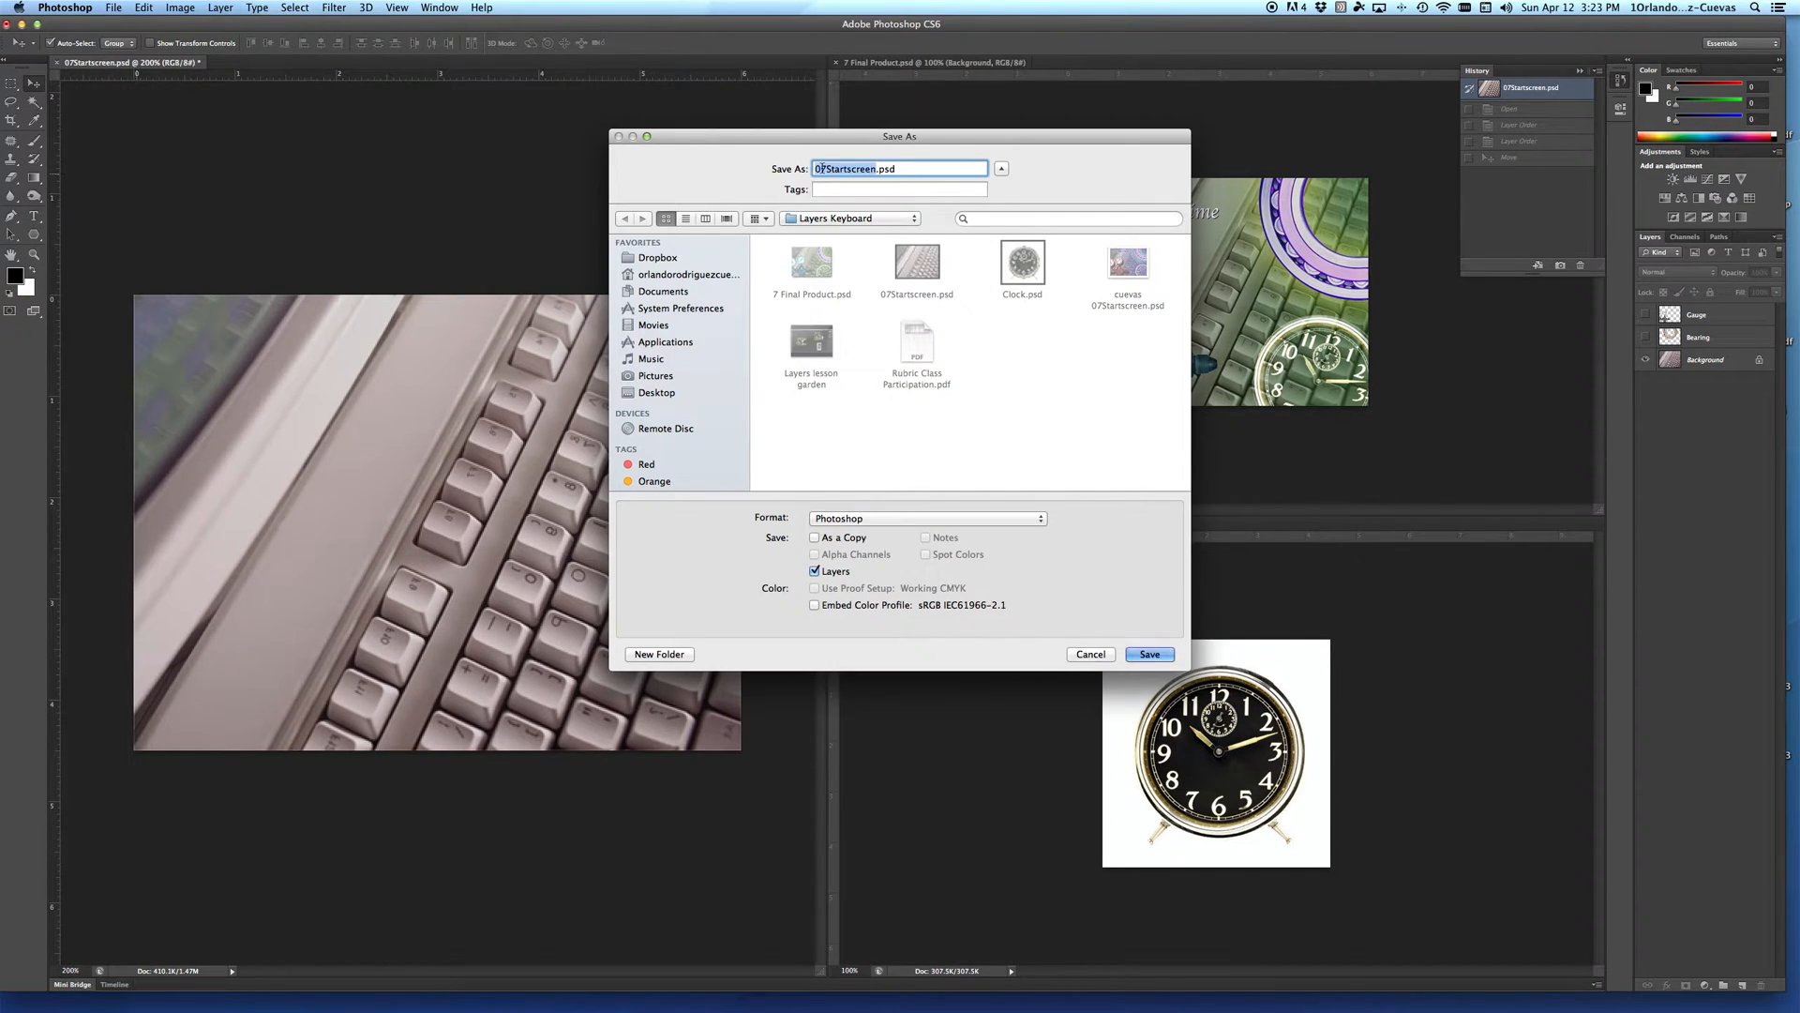
pyautogui.write('P2 Cuevas')
pyautogui.write('keyboard')
pyautogui.click(667, 259)
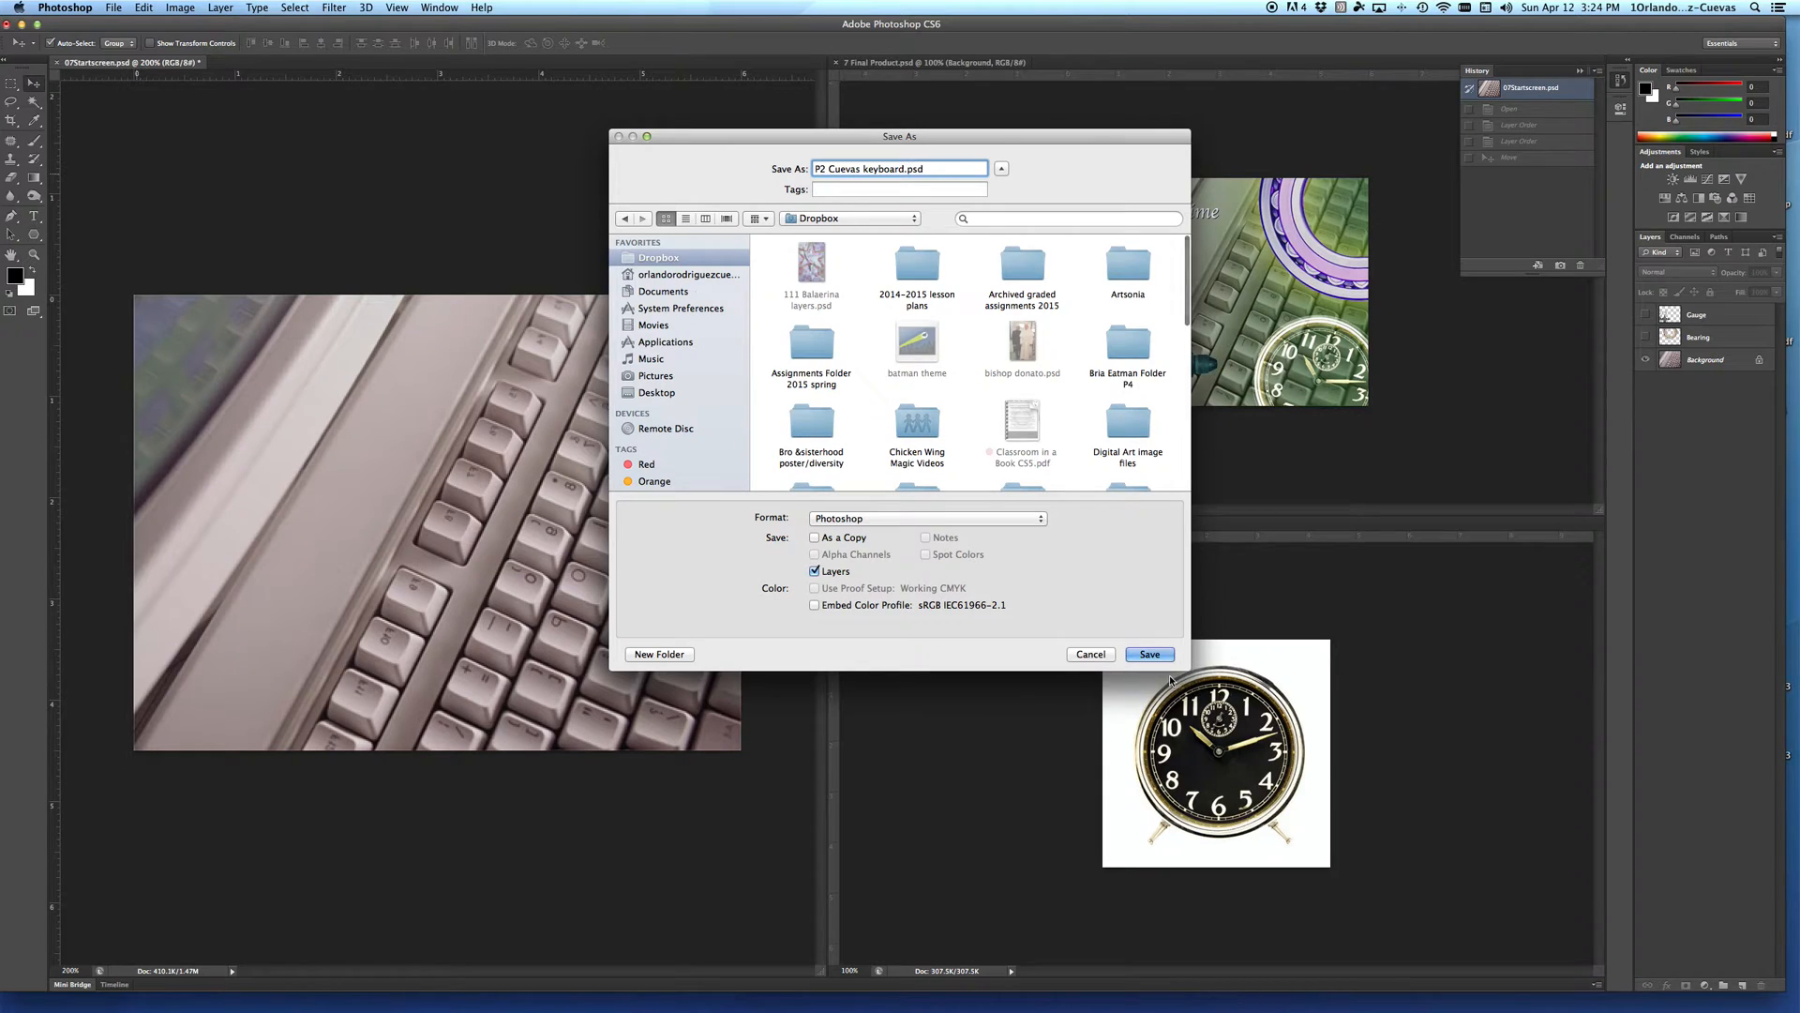
pyautogui.click(1149, 654)
pyautogui.click(888, 356)
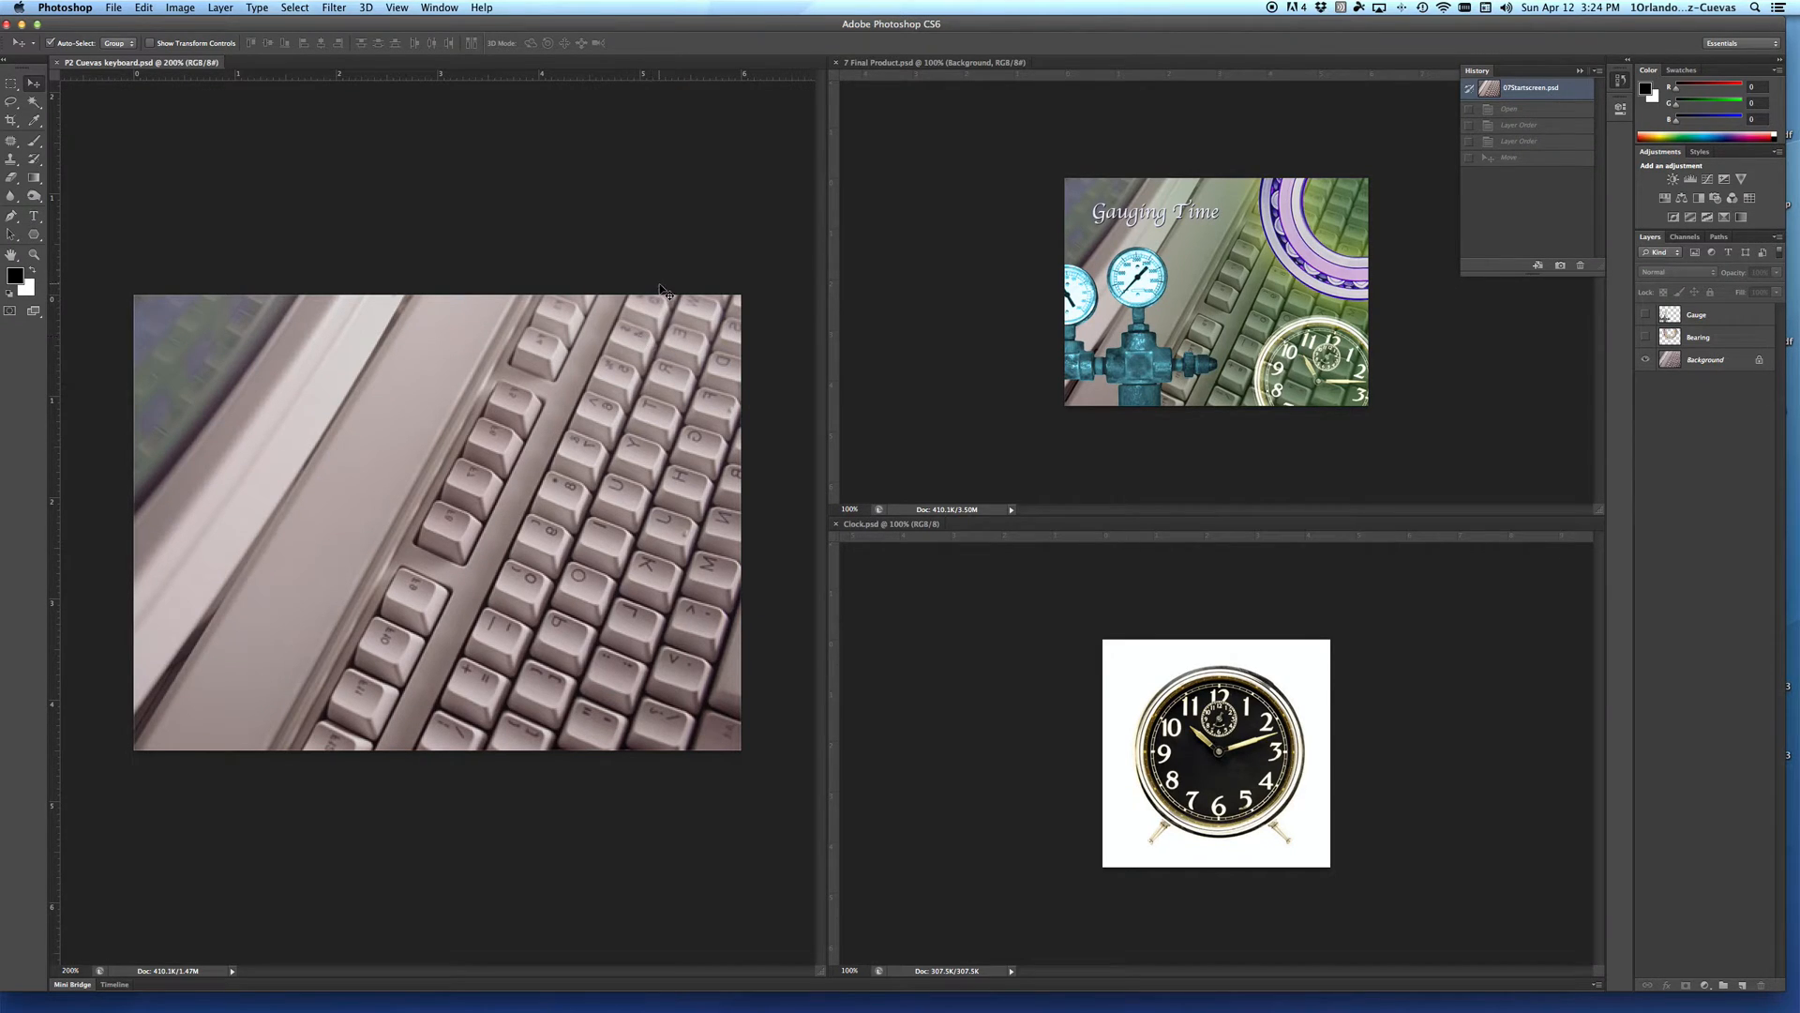
# Step: Show the Gauge and Bearing layers
pyautogui.click(1646, 315)
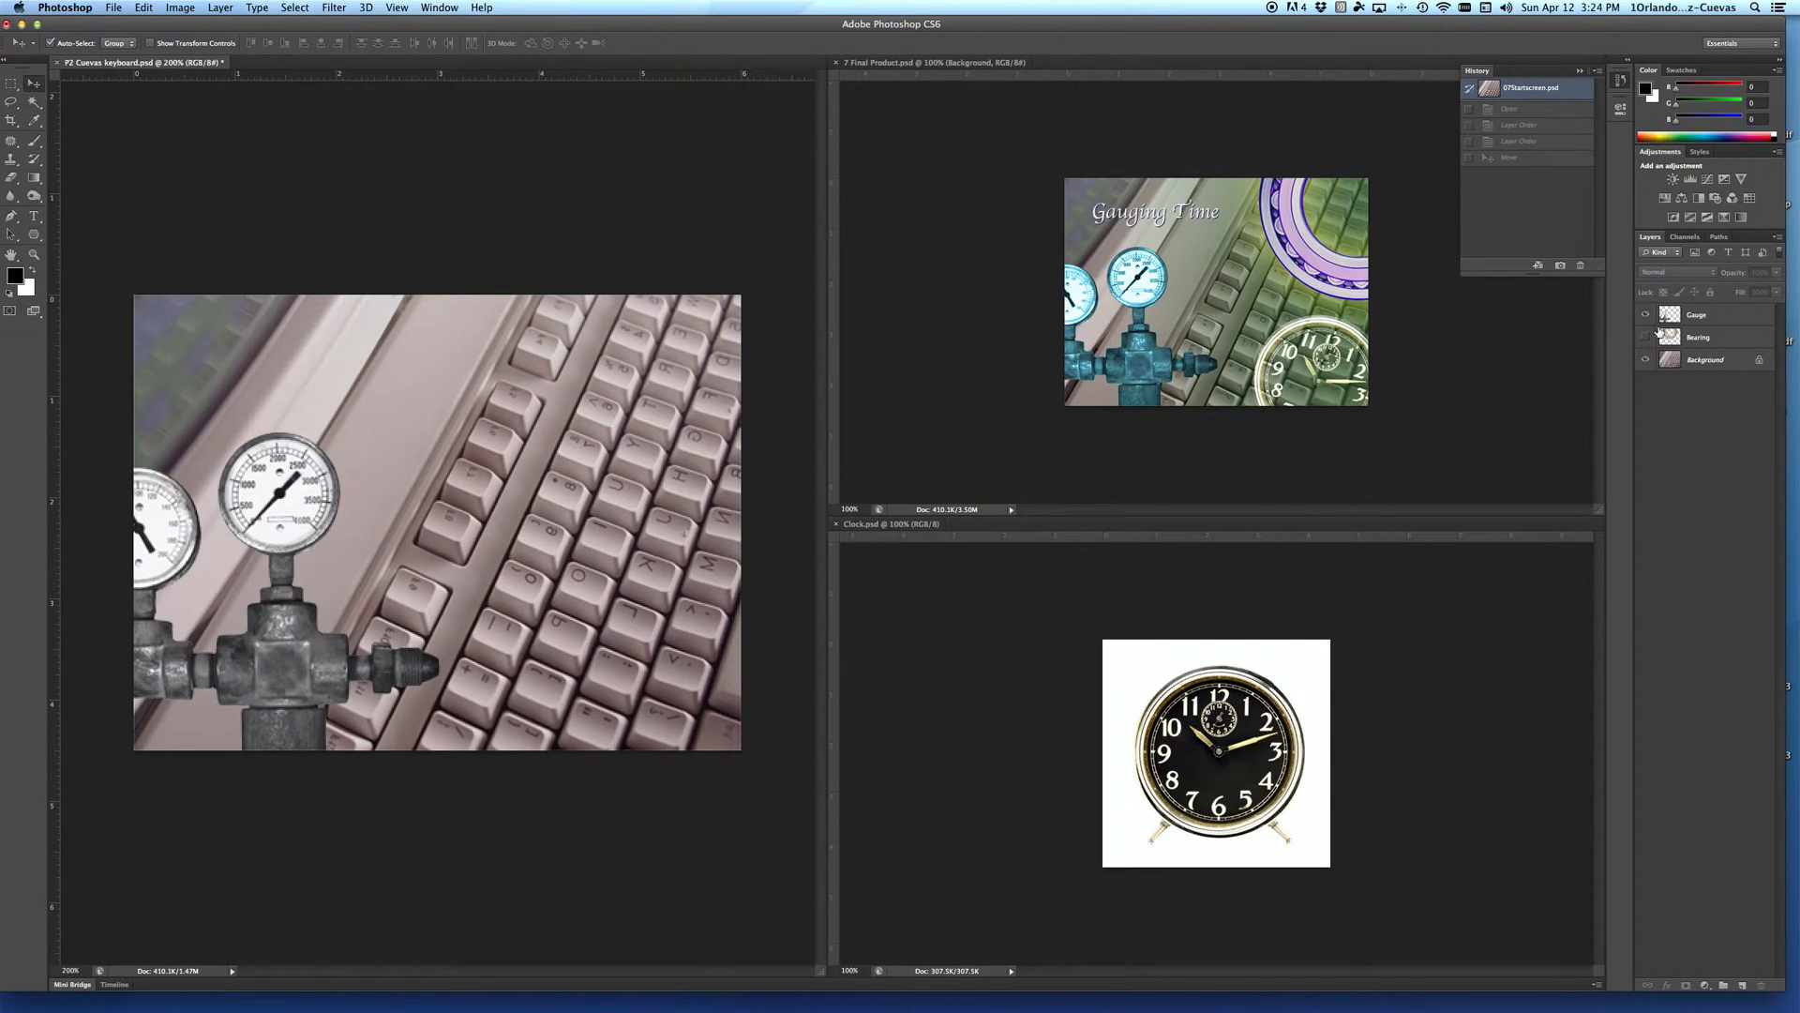
pyautogui.click(1646, 337)
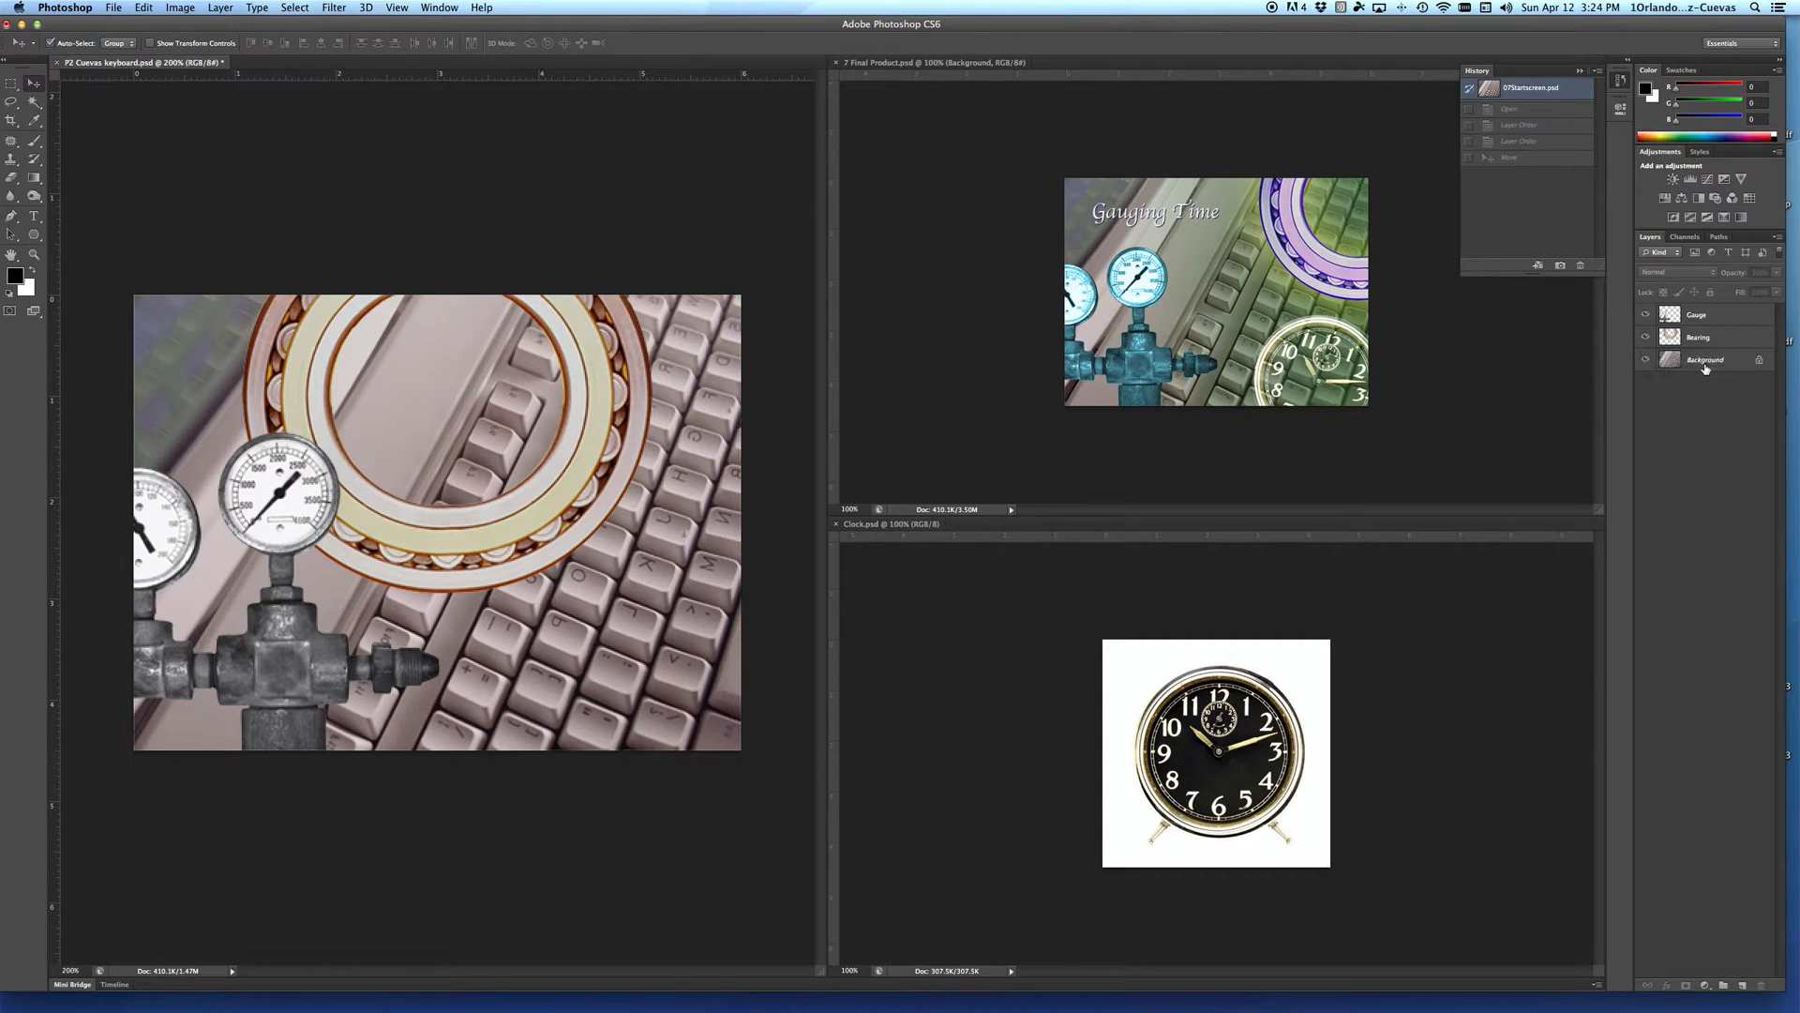
# Step: Try the Bearing layer above the Gauge layer and restore Gauge to the front of the stack
pyautogui.click(1732, 340)
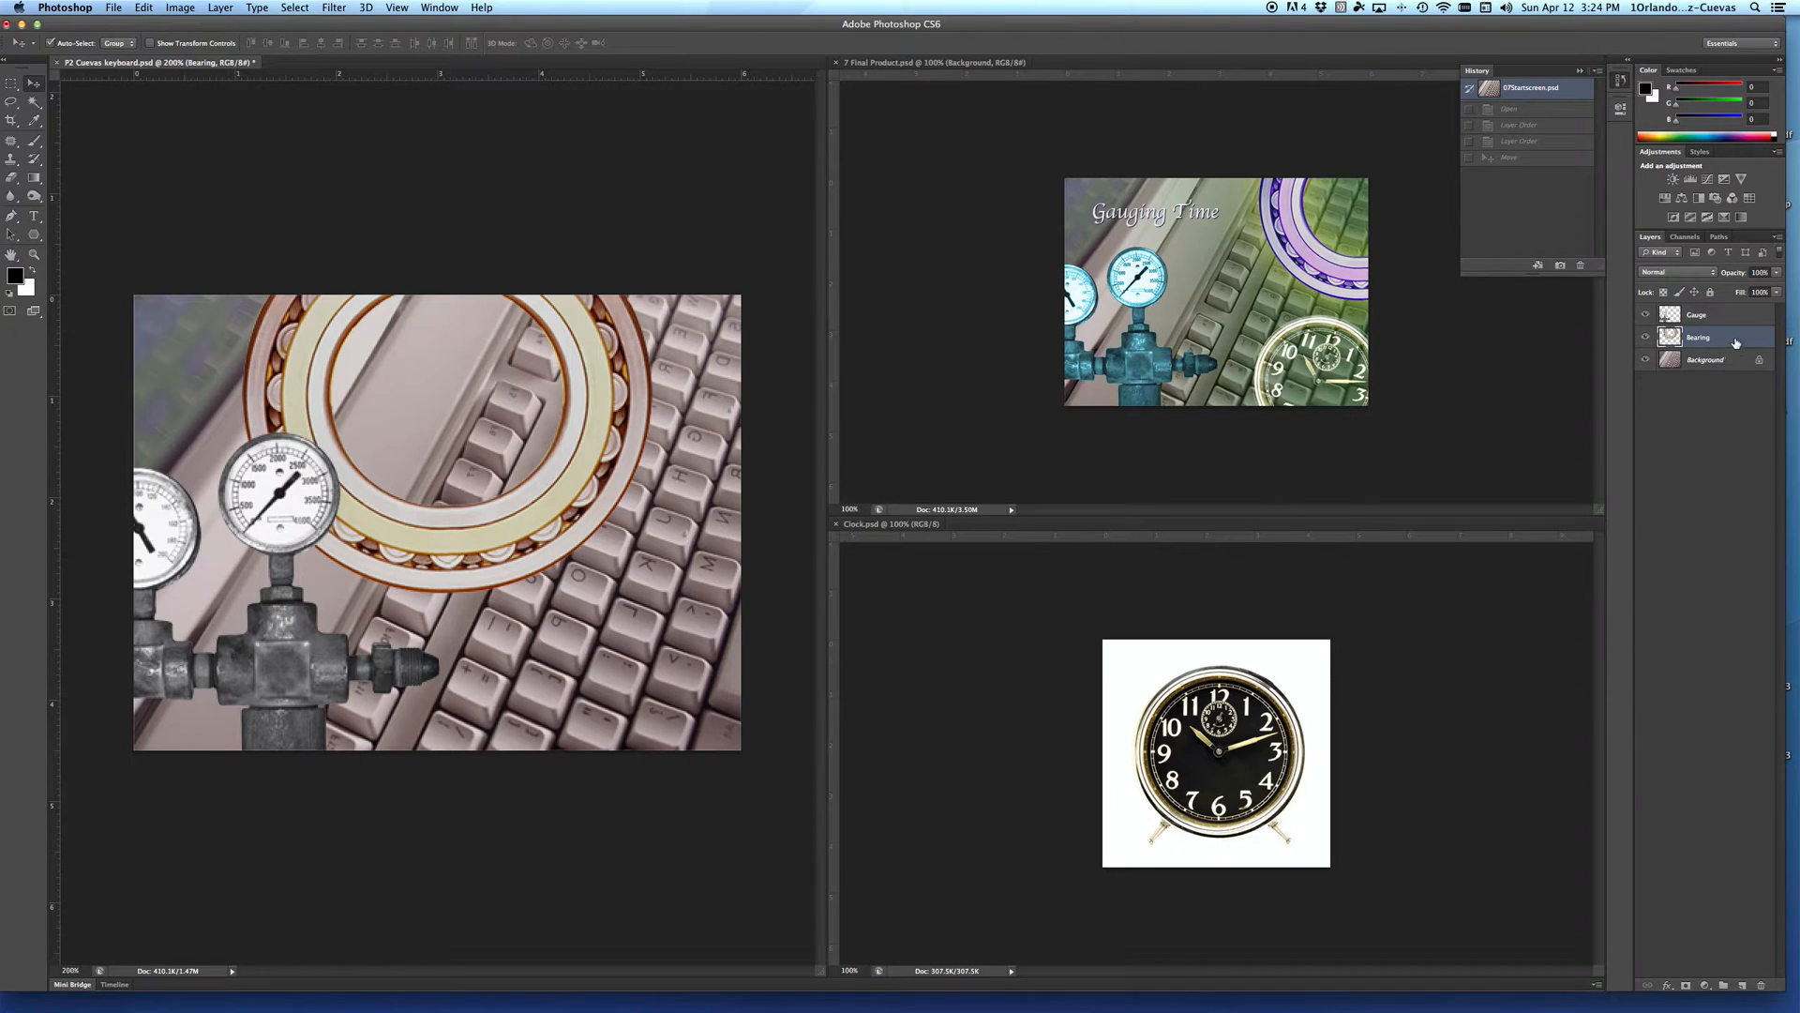
pyautogui.moveTo(1737, 339); pyautogui.dragTo(1734, 314)
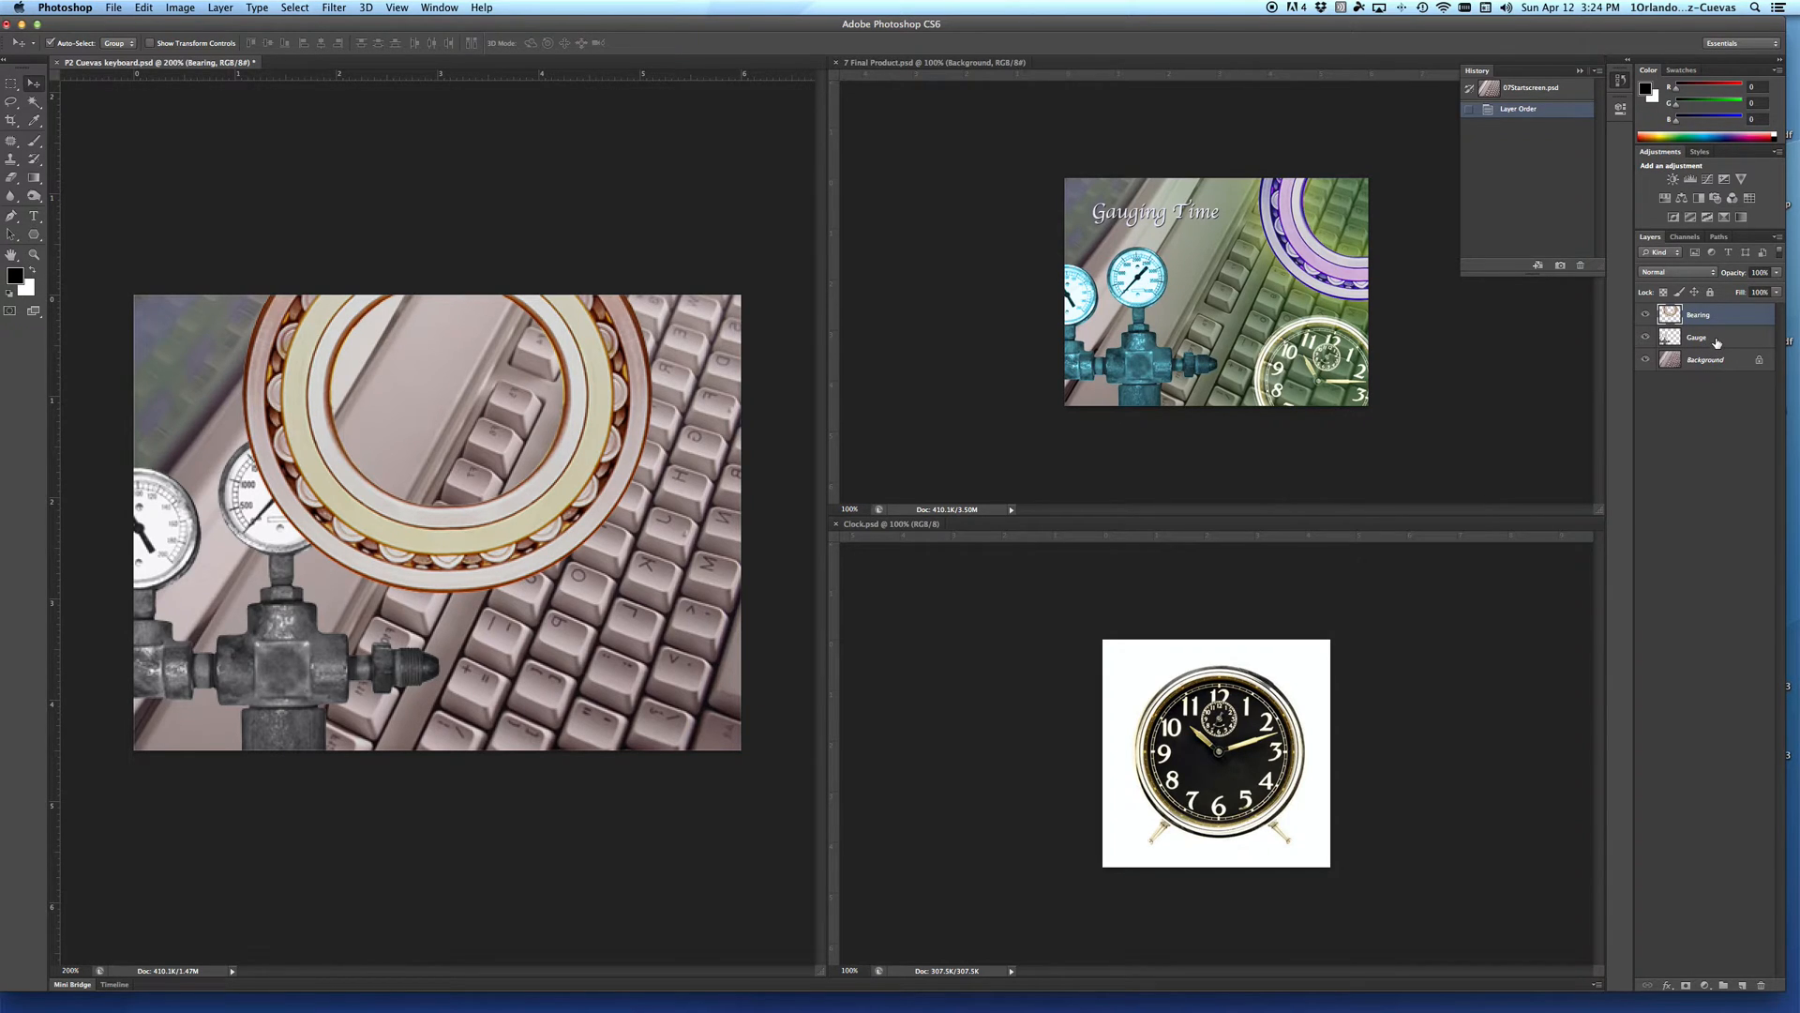
pyautogui.moveTo(1719, 340); pyautogui.dragTo(1719, 315)
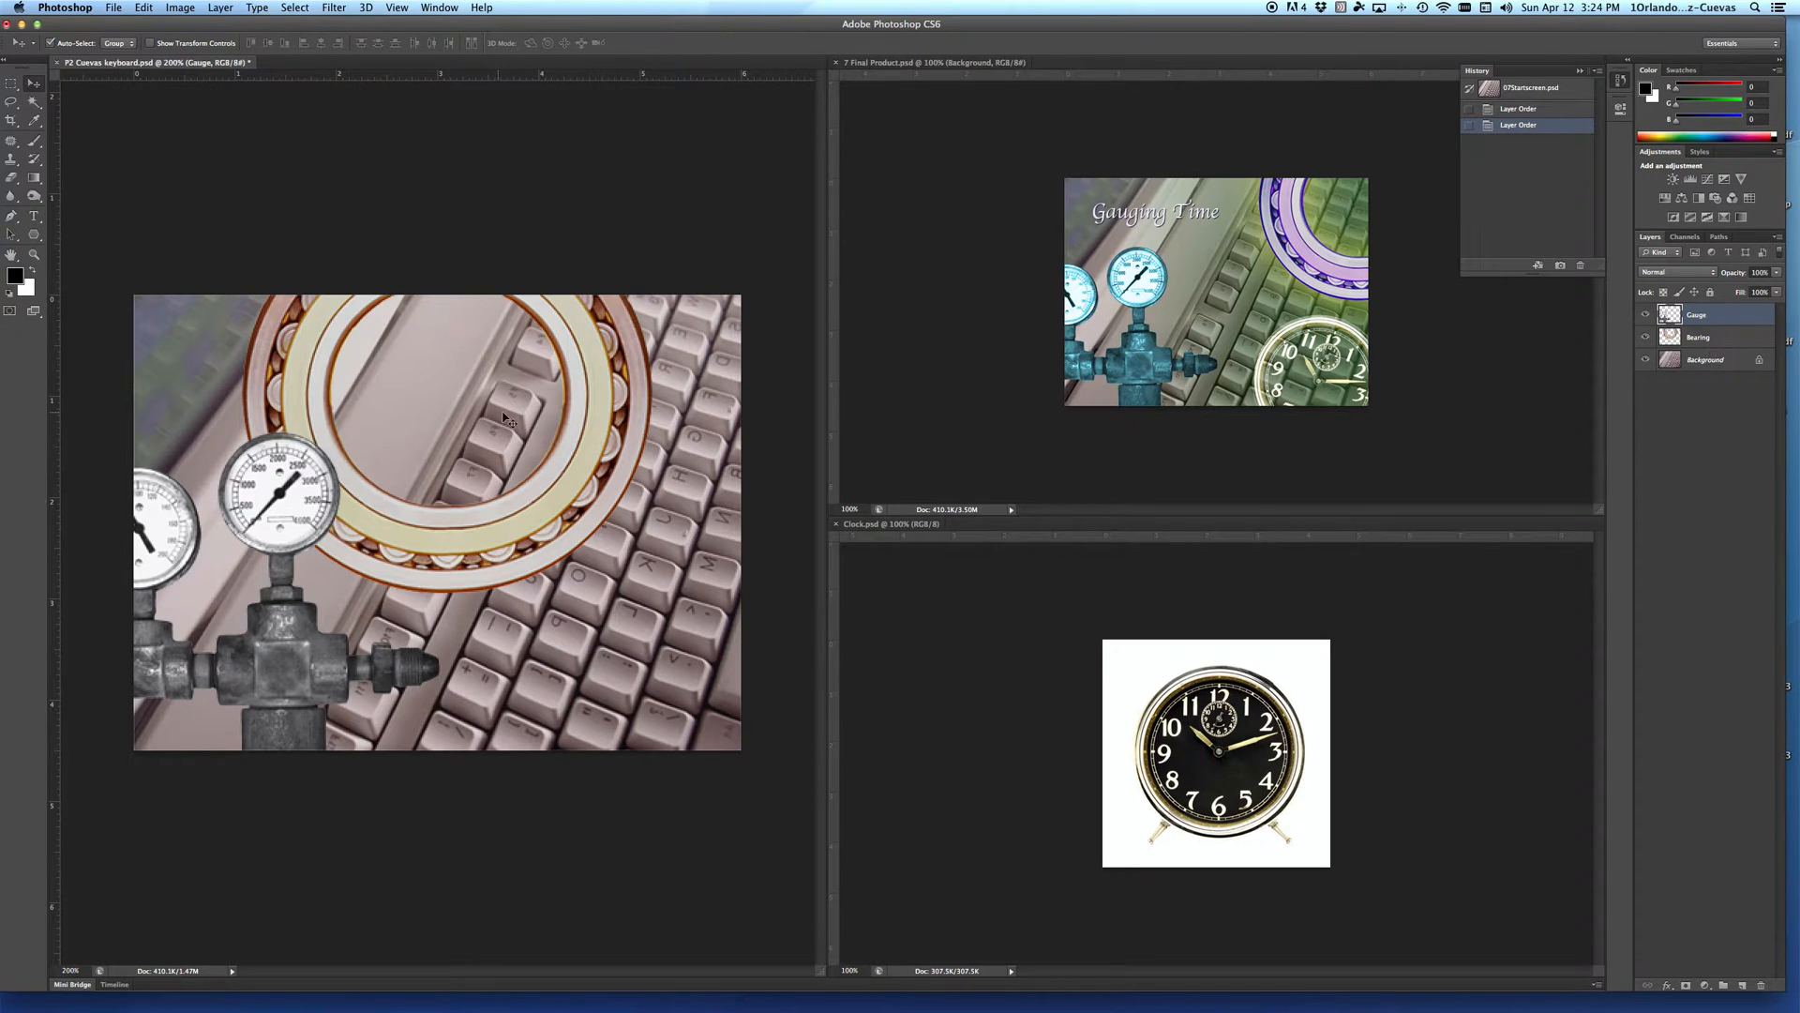
# Step: Hide and reshow the Gauge and Bearing layers one at a time to check what each contains
pyautogui.click(1646, 316)
pyautogui.click(1646, 317)
pyautogui.click(1646, 337)
pyautogui.click(1646, 337)
# Step: Move the bearing partly off the canvas at the image's upper-right corner and, with Auto-Select on, nudge the gauge slightly down
pyautogui.moveTo(559, 316); pyautogui.dragTo(633, 296)
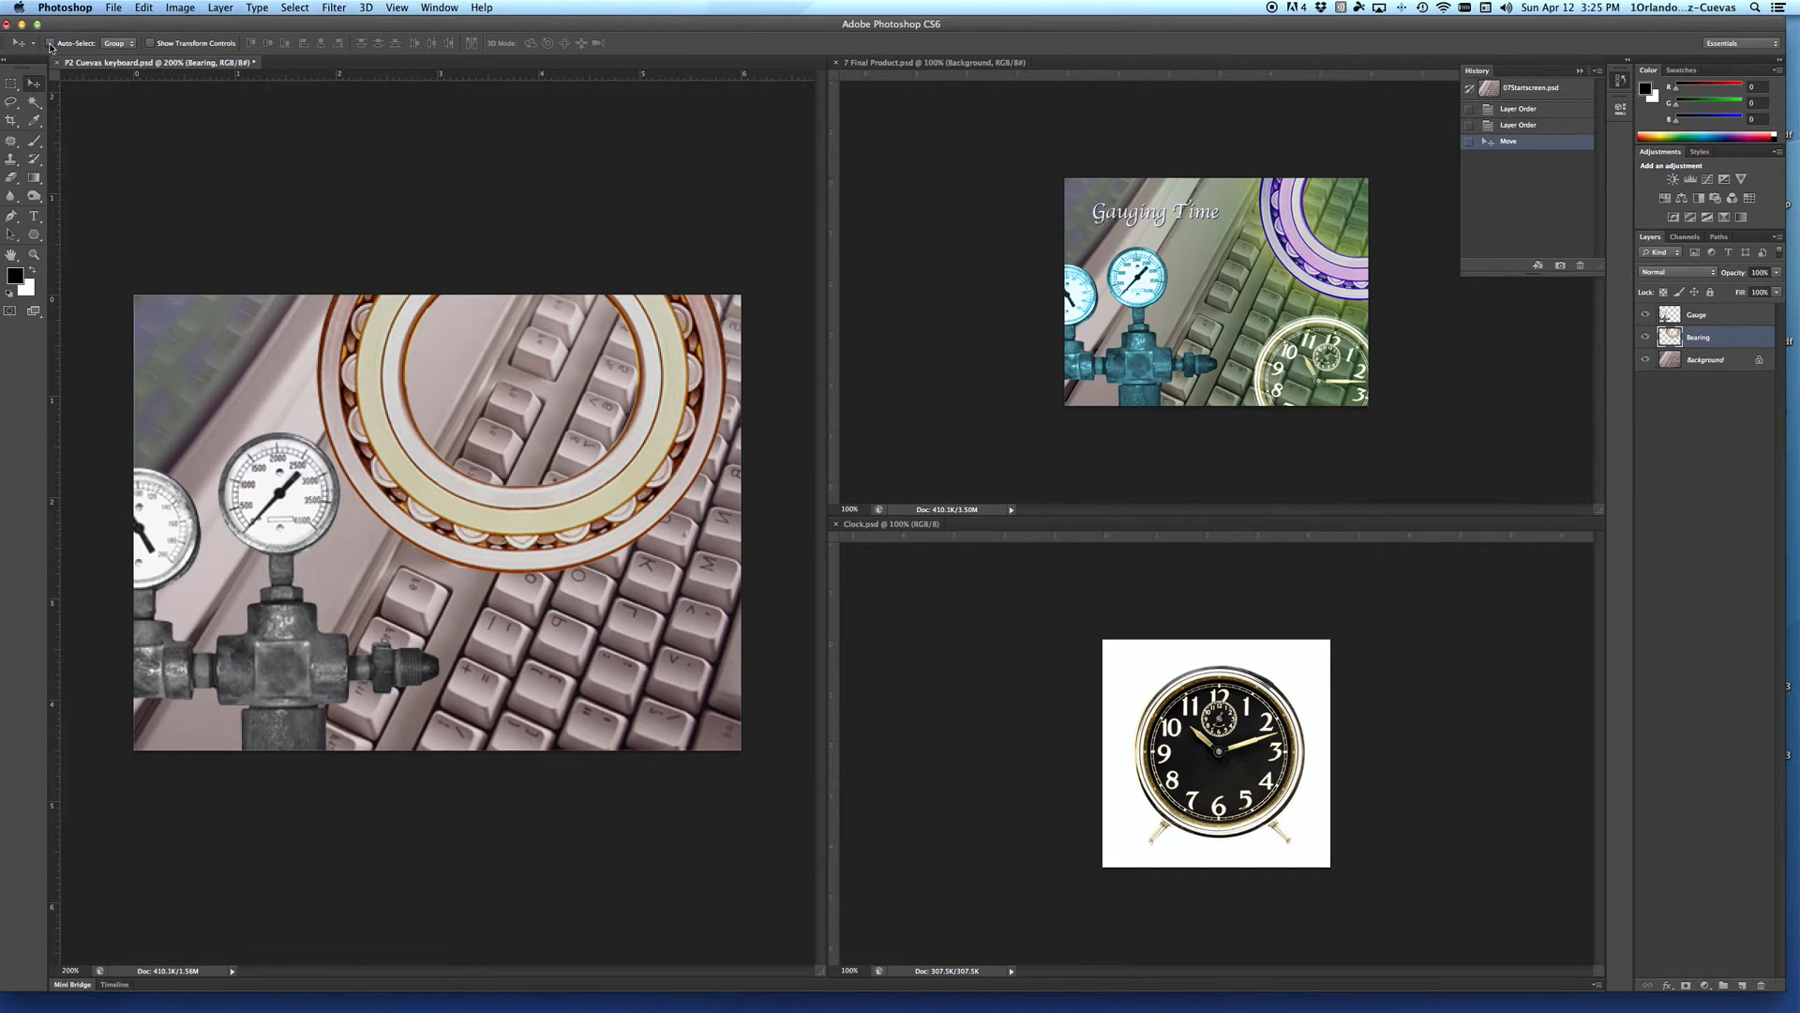
pyautogui.moveTo(385, 364)
pyautogui.mouseDown()
pyautogui.moveTo(469, 347)
pyautogui.moveTo(419, 370)
pyautogui.mouseUp()
pyautogui.moveTo(289, 482)
pyautogui.mouseDown()
pyautogui.moveTo(283, 559)
pyautogui.moveTo(304, 454)
pyautogui.mouseUp()
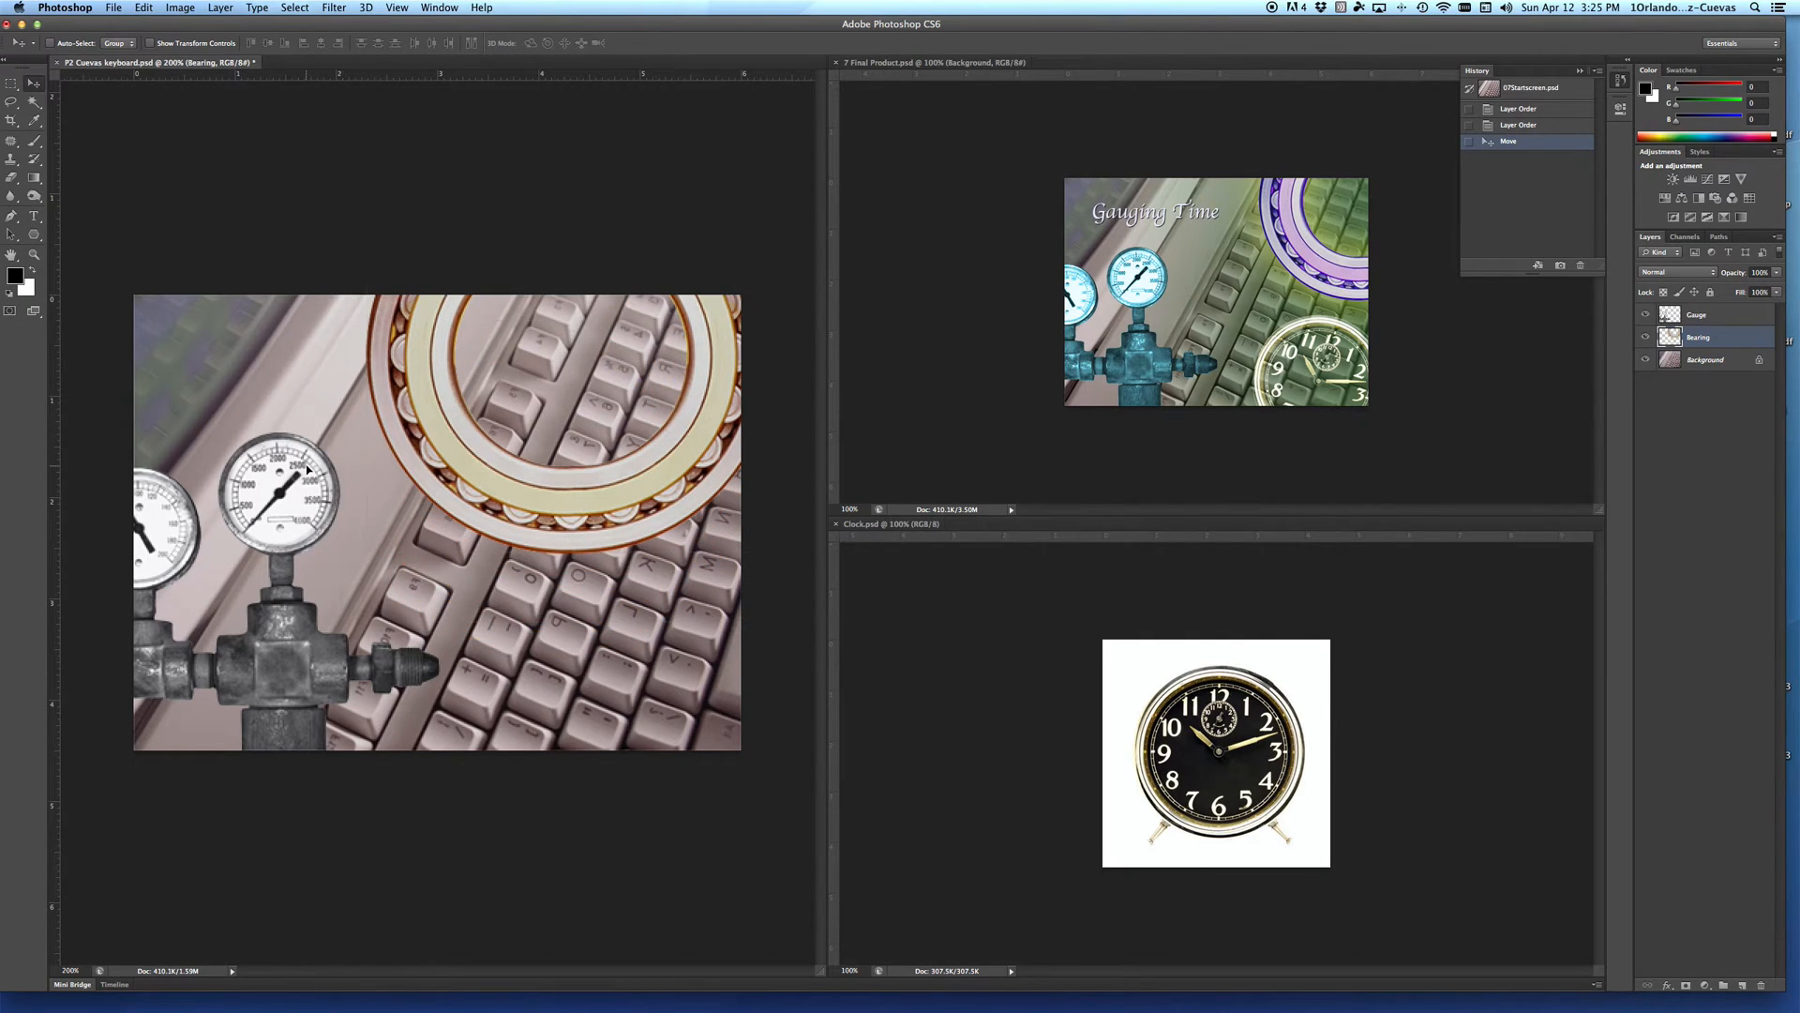
pyautogui.click(51, 44)
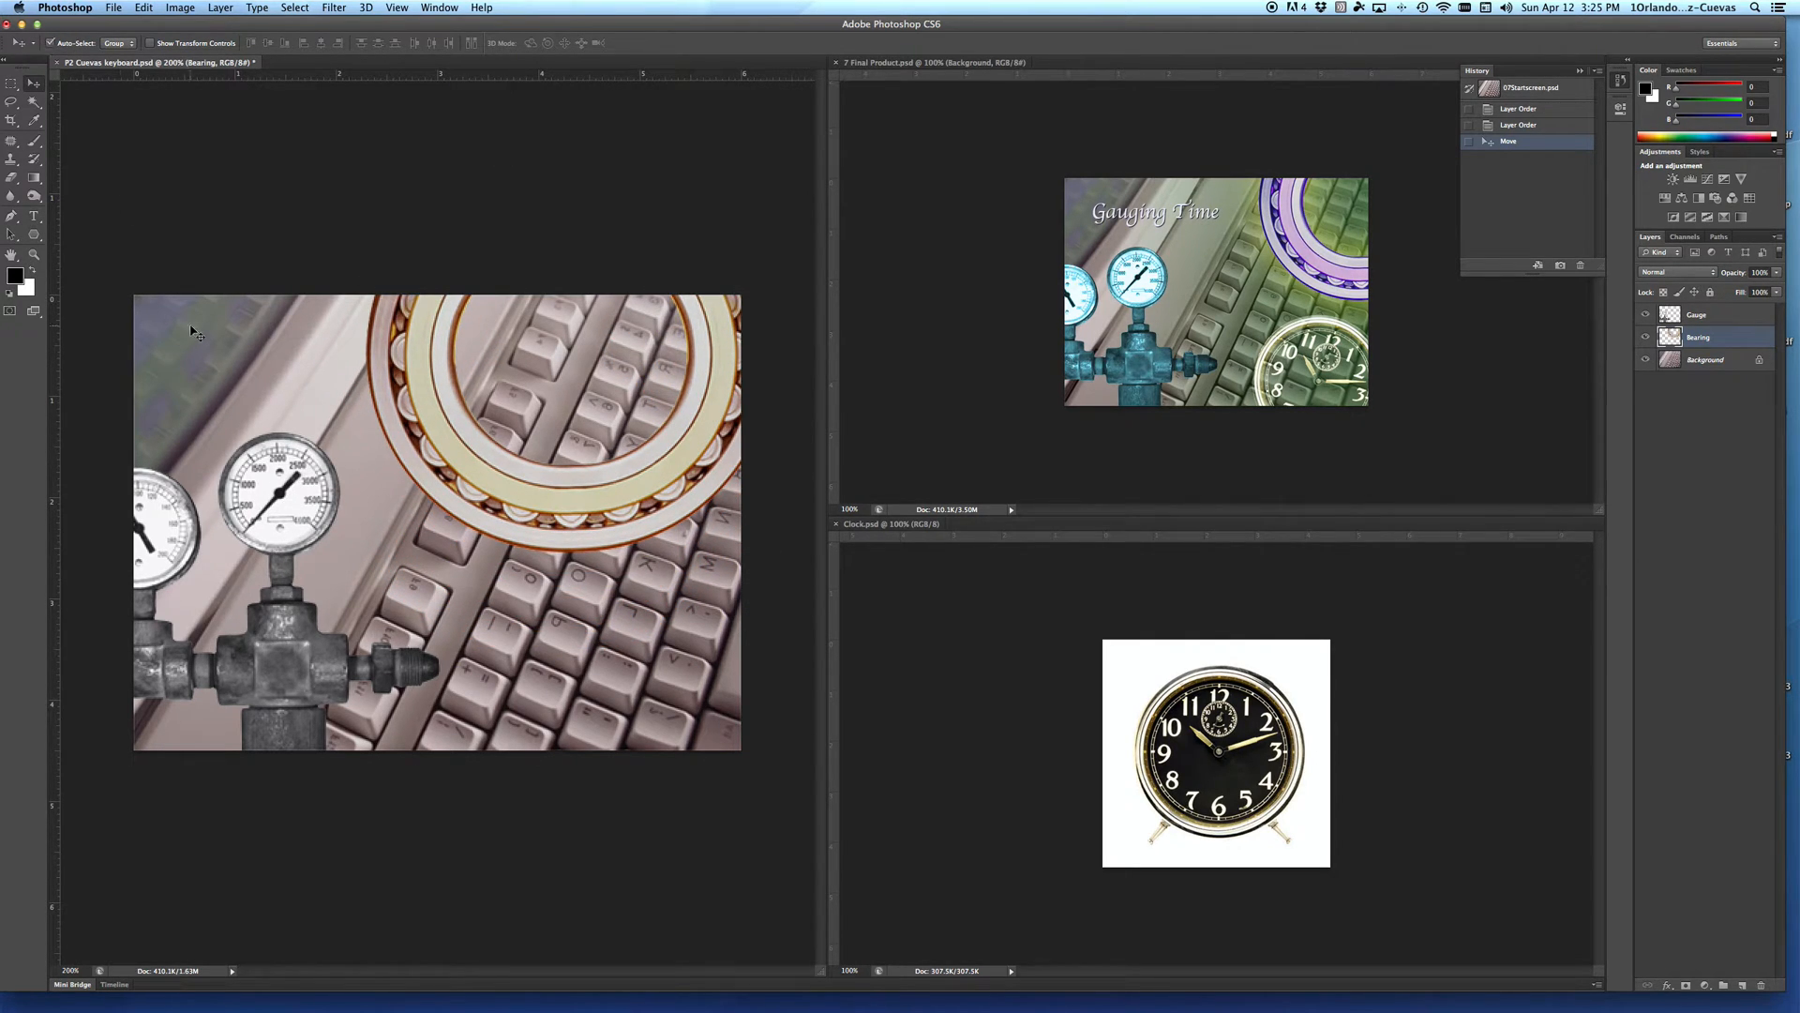
pyautogui.moveTo(314, 532)
pyautogui.mouseDown()
pyautogui.moveTo(440, 492)
pyautogui.moveTo(291, 525)
pyautogui.moveTo(289, 480)
pyautogui.moveTo(294, 524)
pyautogui.mouseUp()
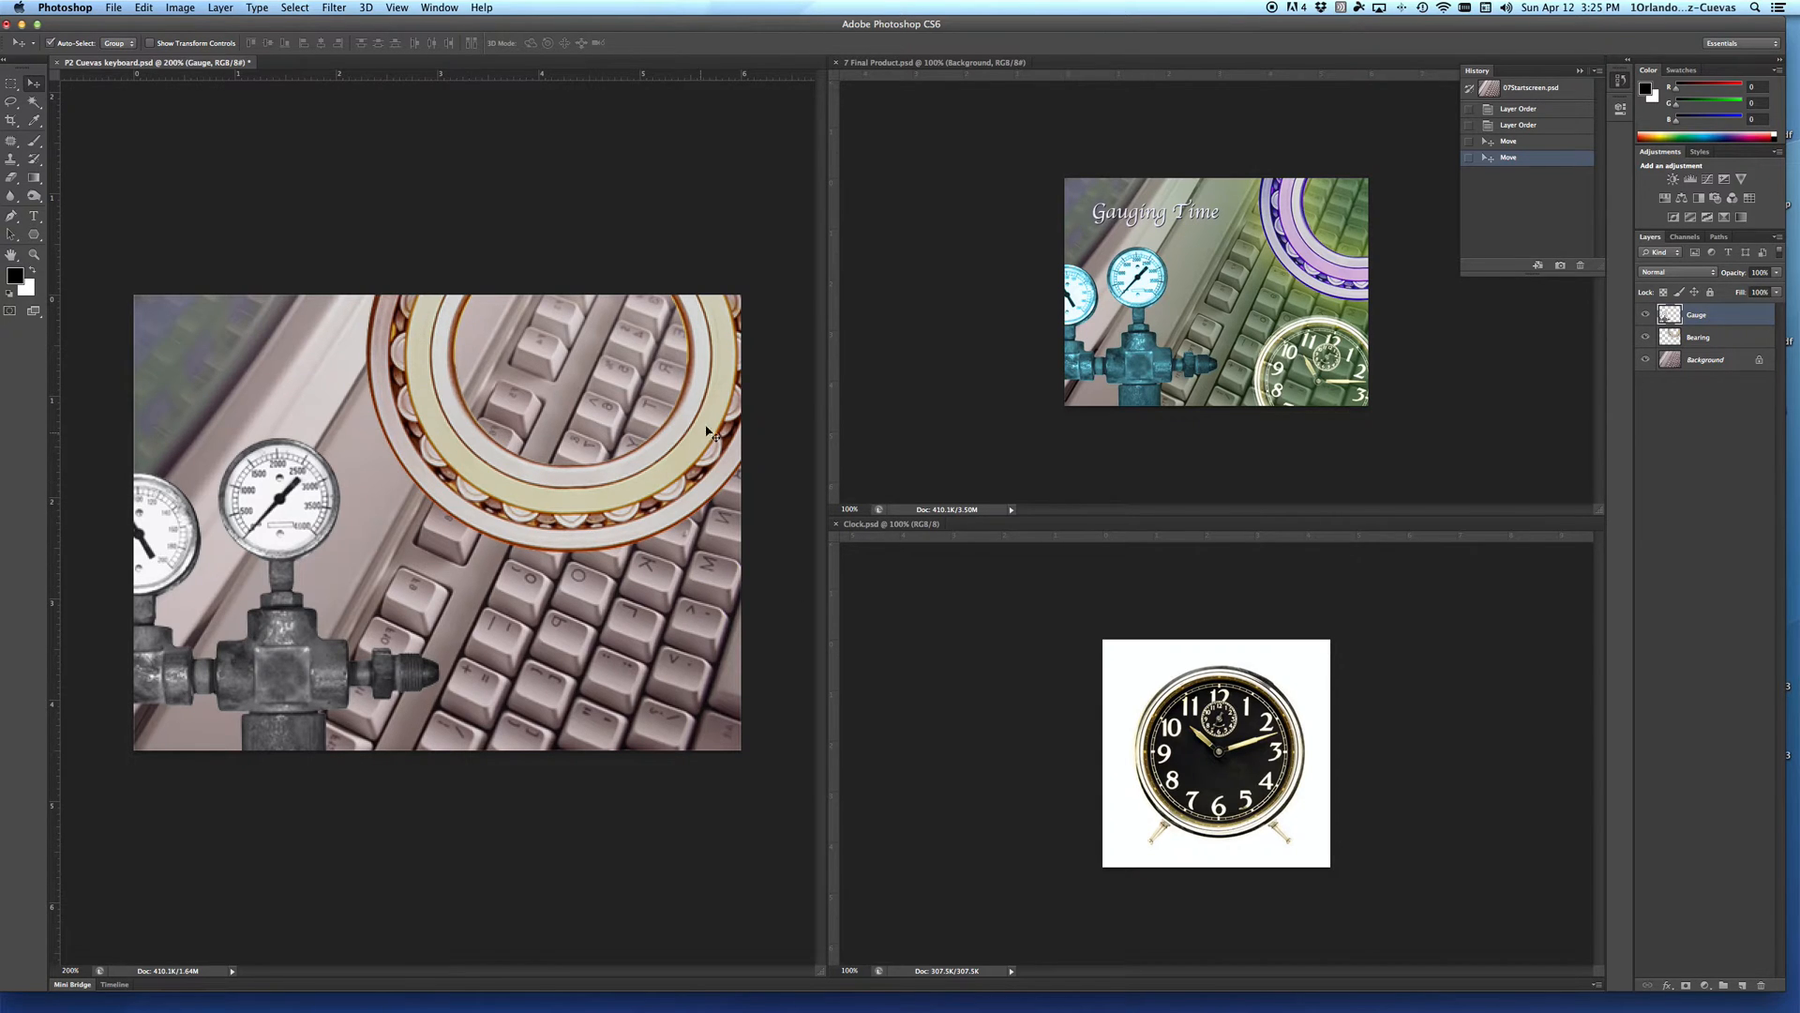
pyautogui.moveTo(523, 509); pyautogui.dragTo(689, 426)
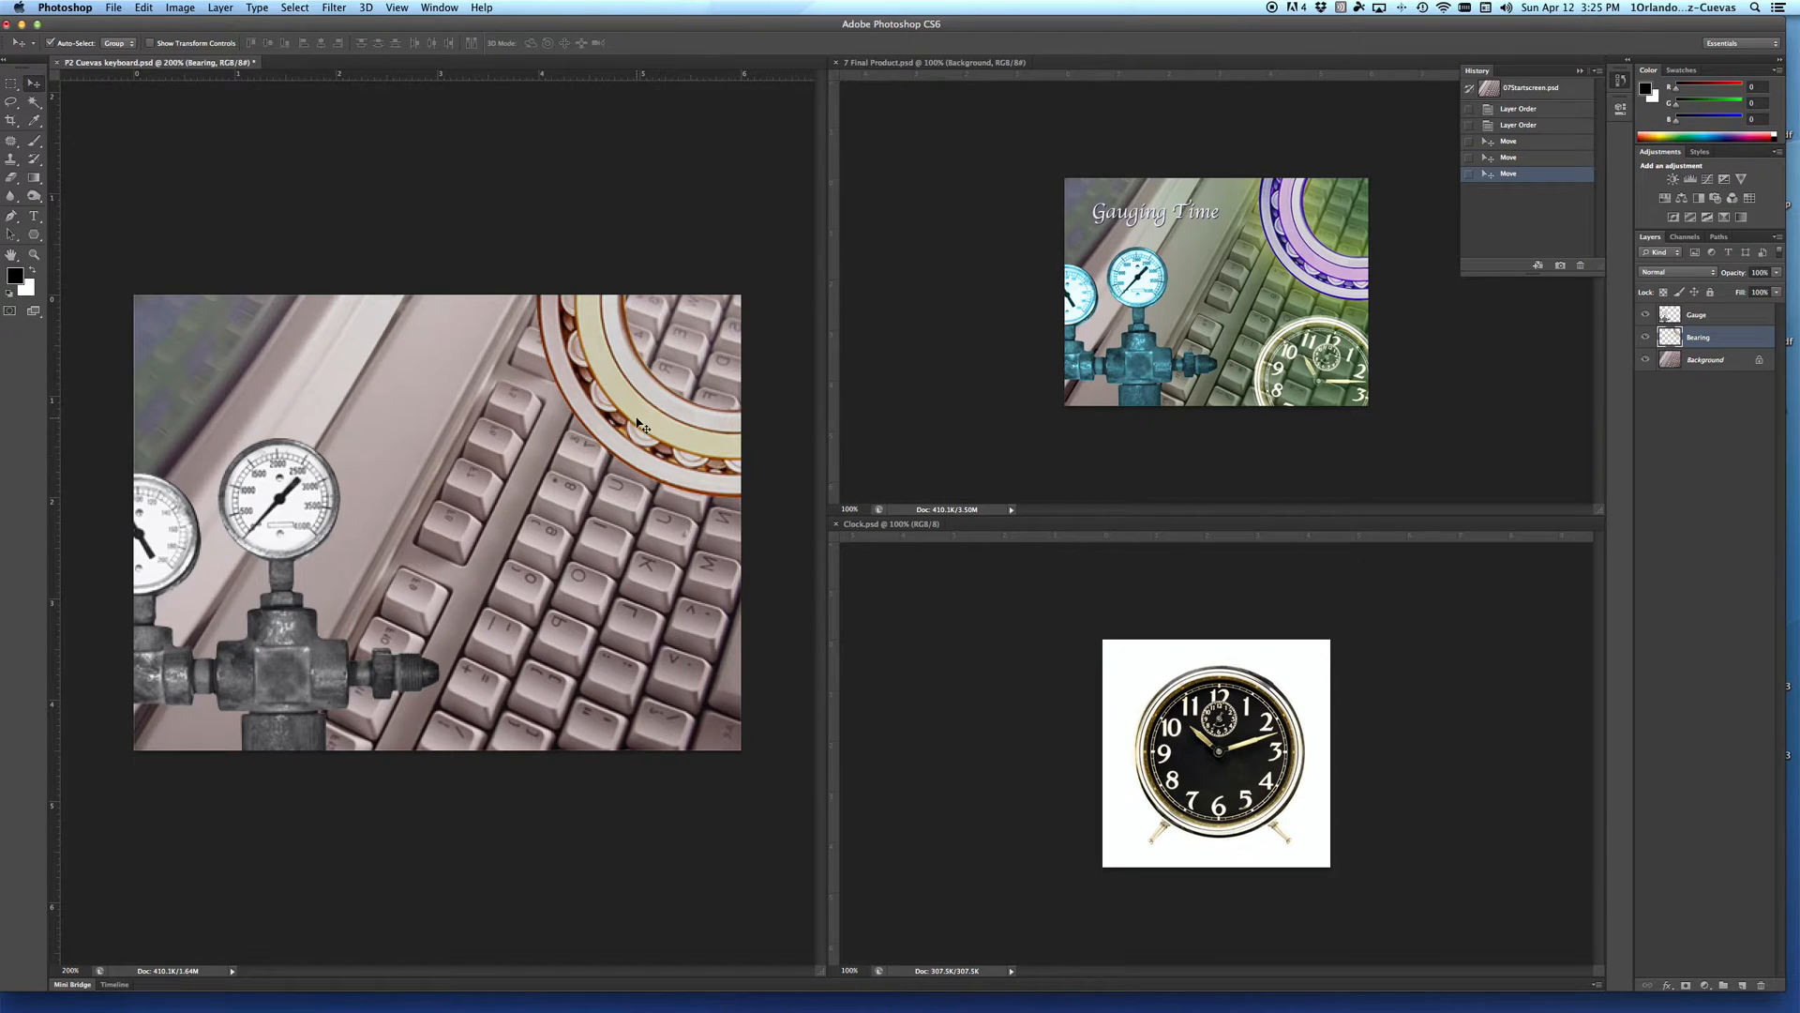
# Step: Recolour the bearing purple with Hue/Saturation, using hue -104 and saturation +20
pyautogui.click(181, 7)
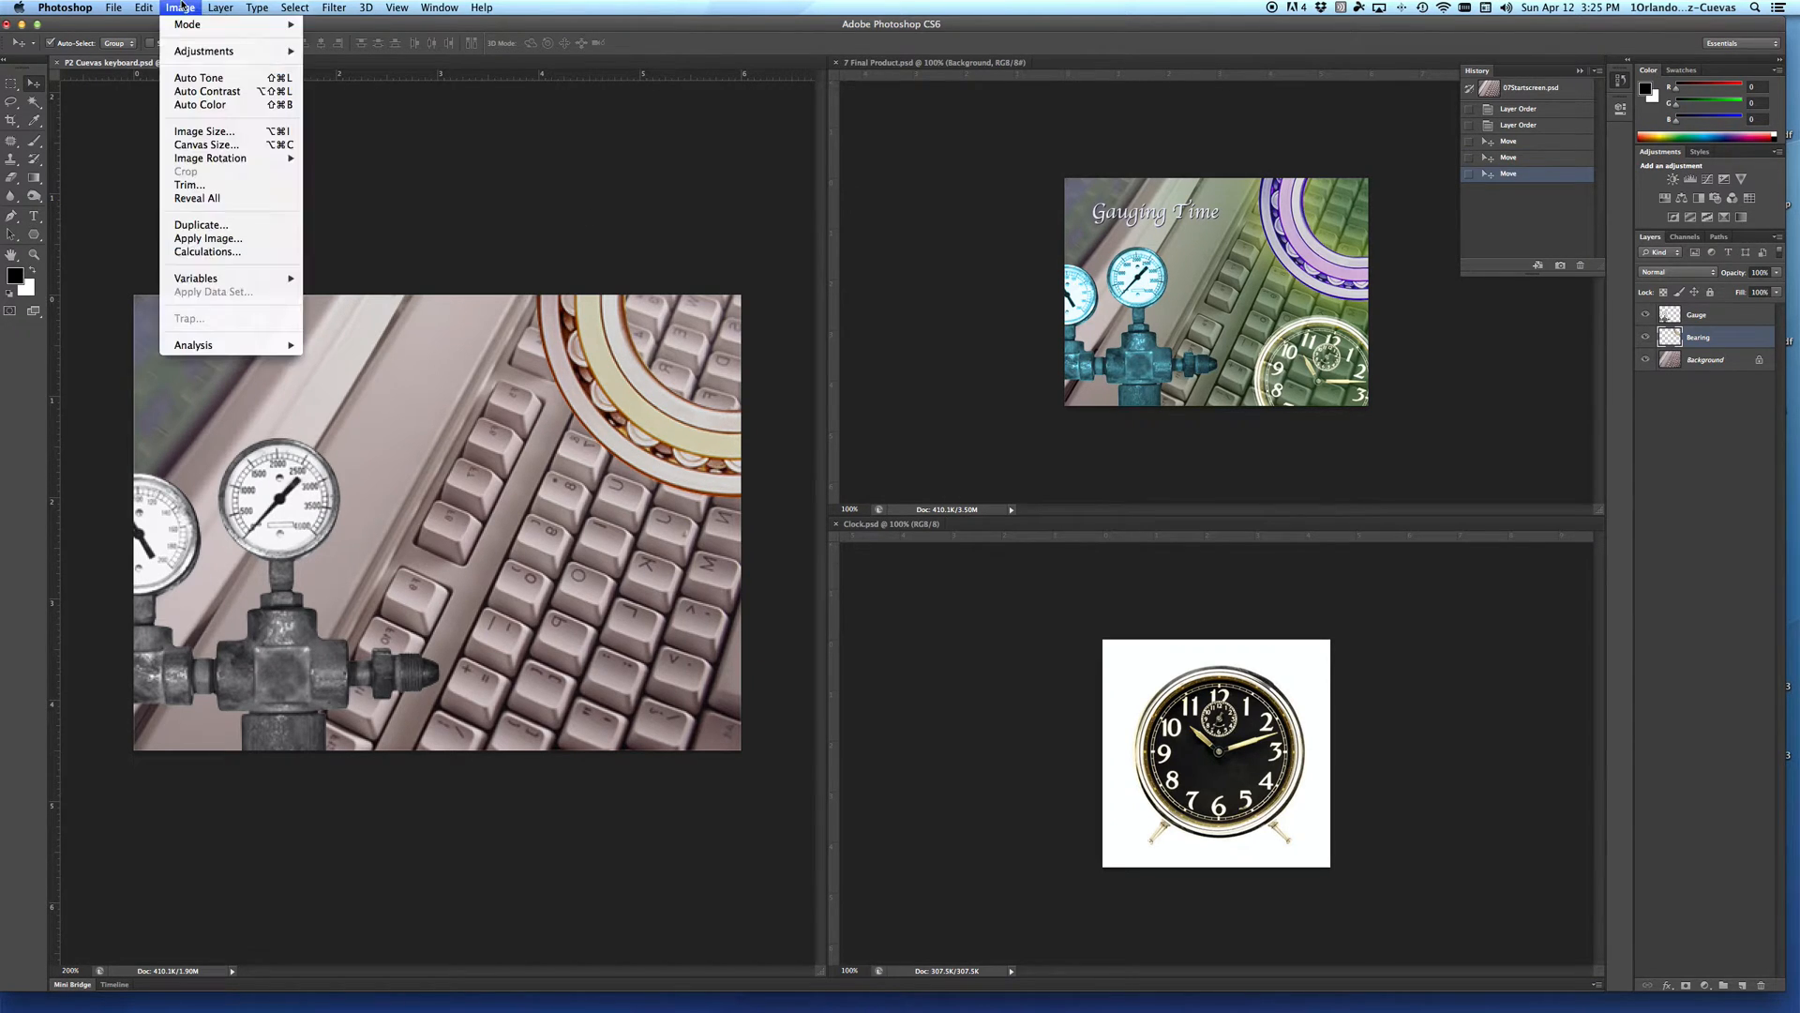
pyautogui.moveTo(199, 54)
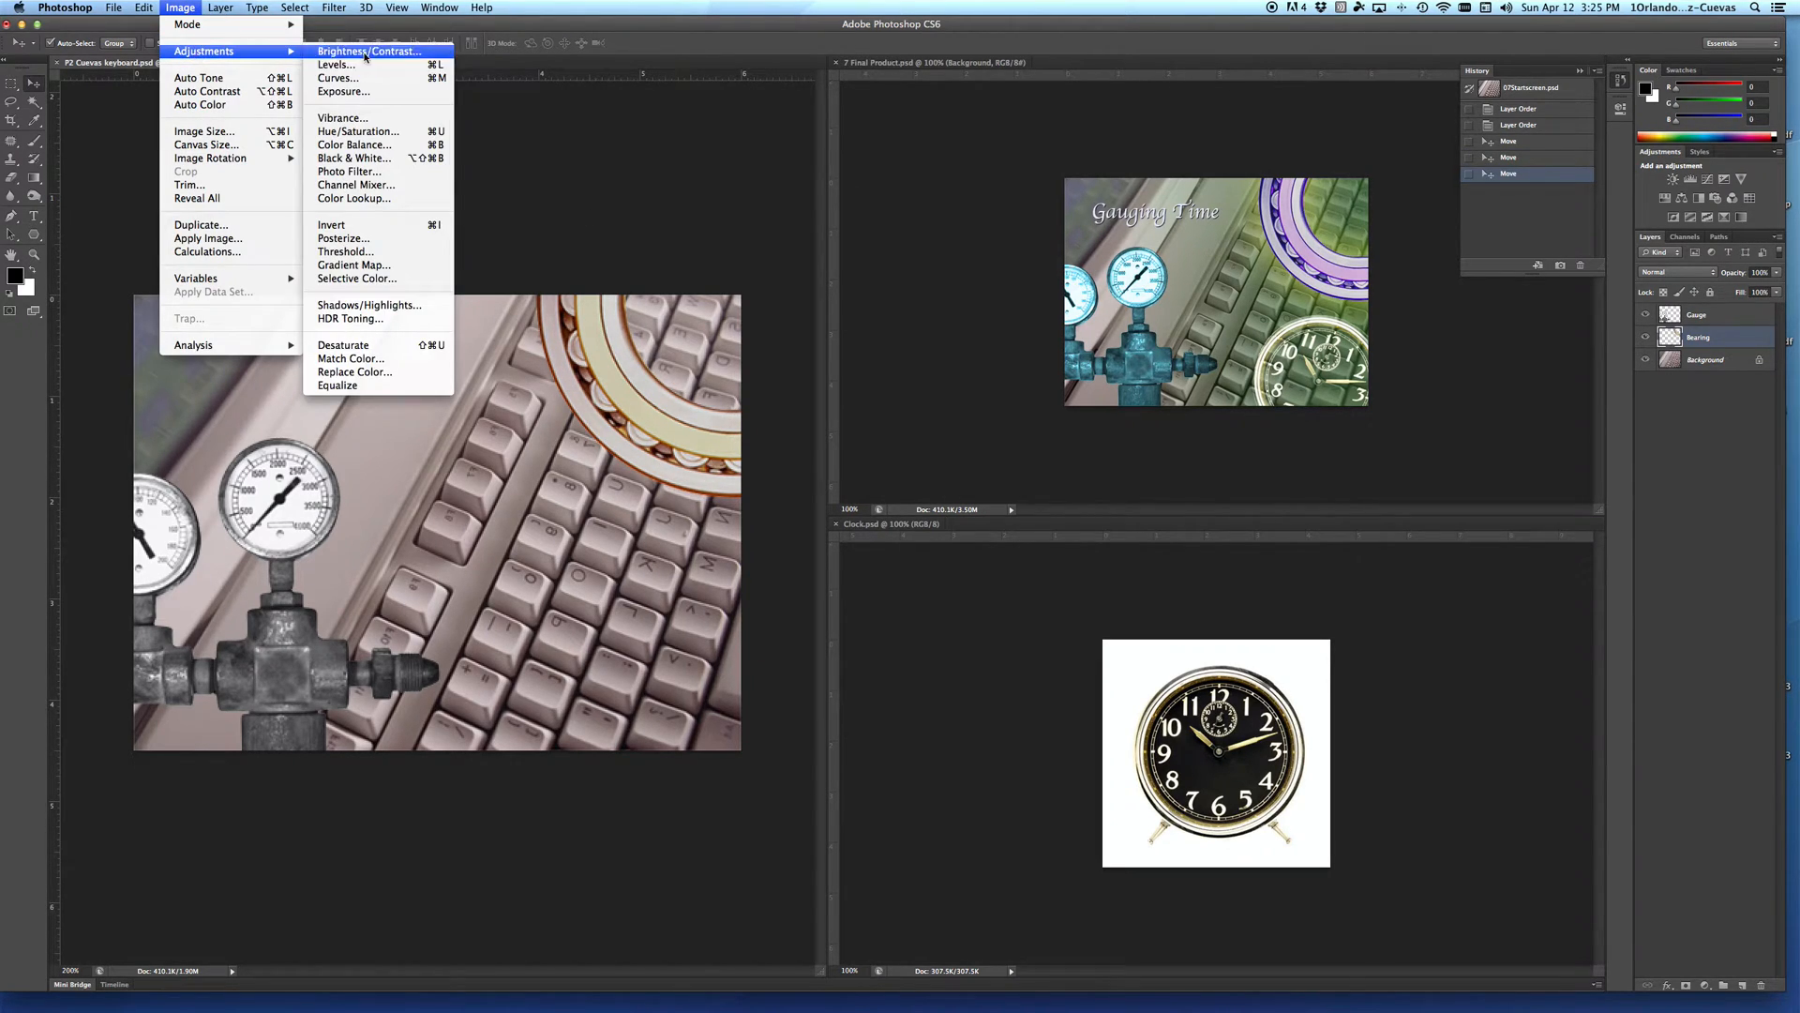
pyautogui.click(371, 131)
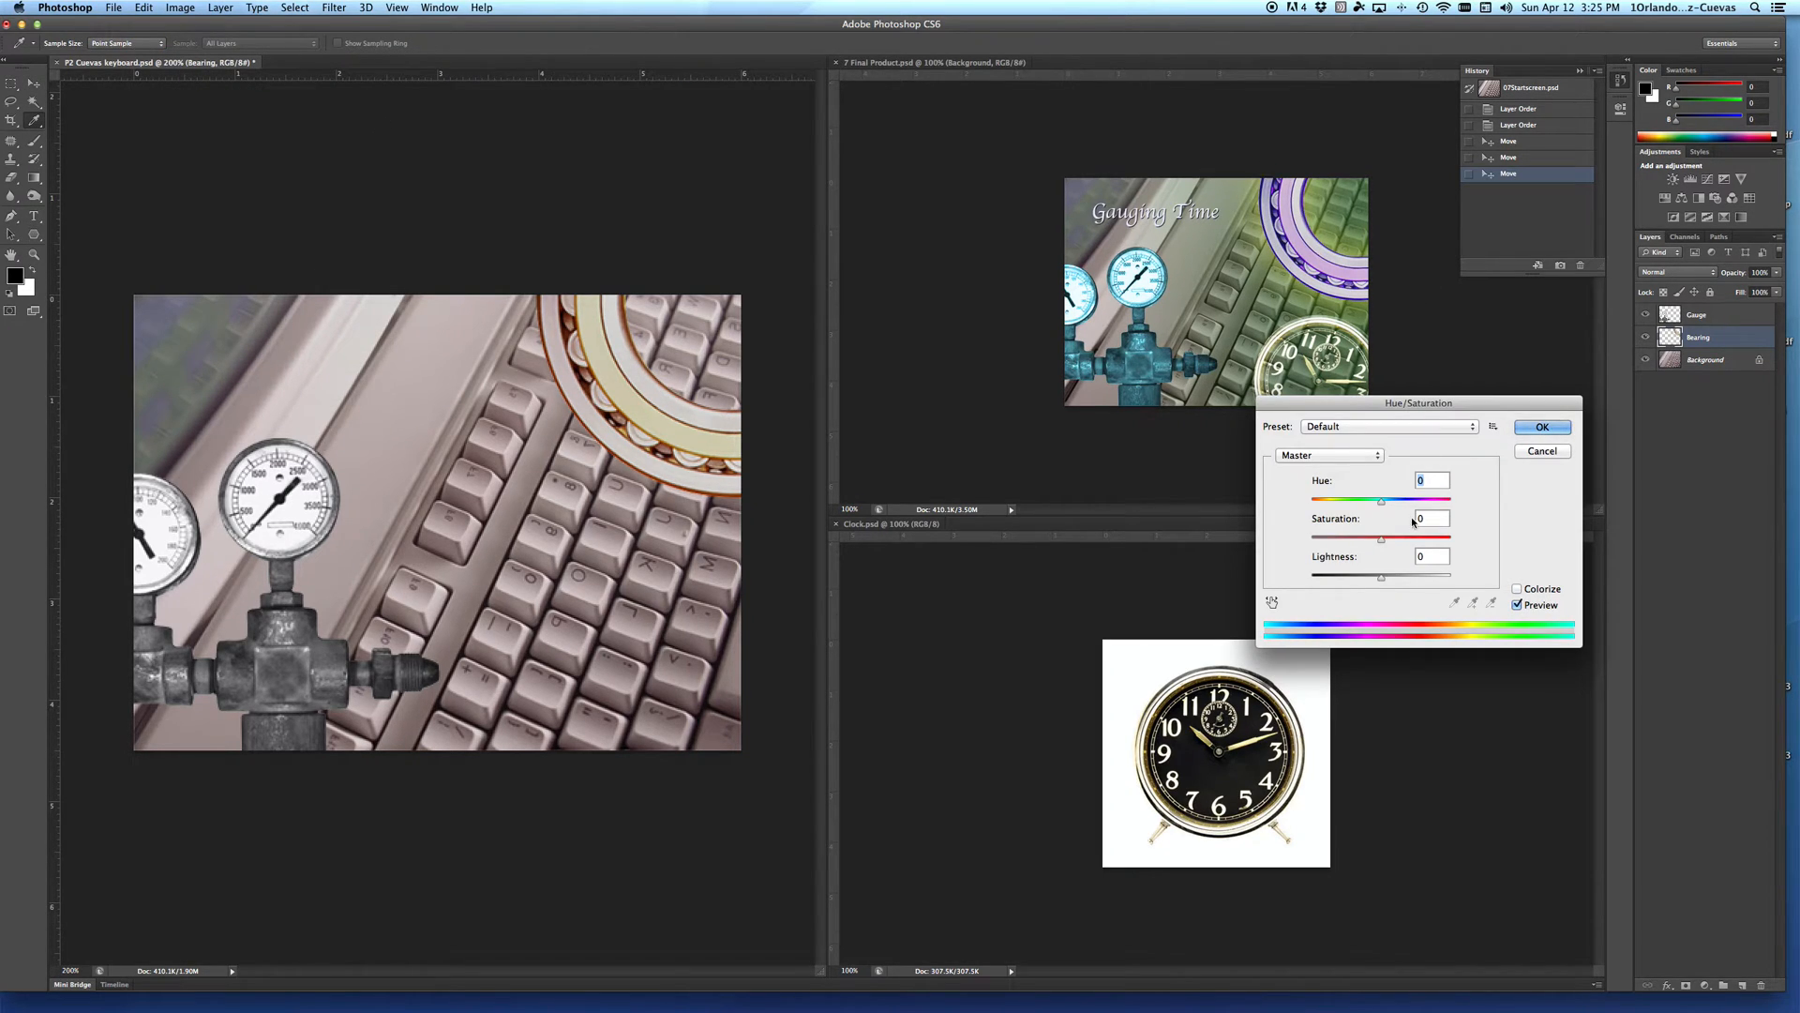
pyautogui.moveTo(1381, 505); pyautogui.dragTo(1334, 505)
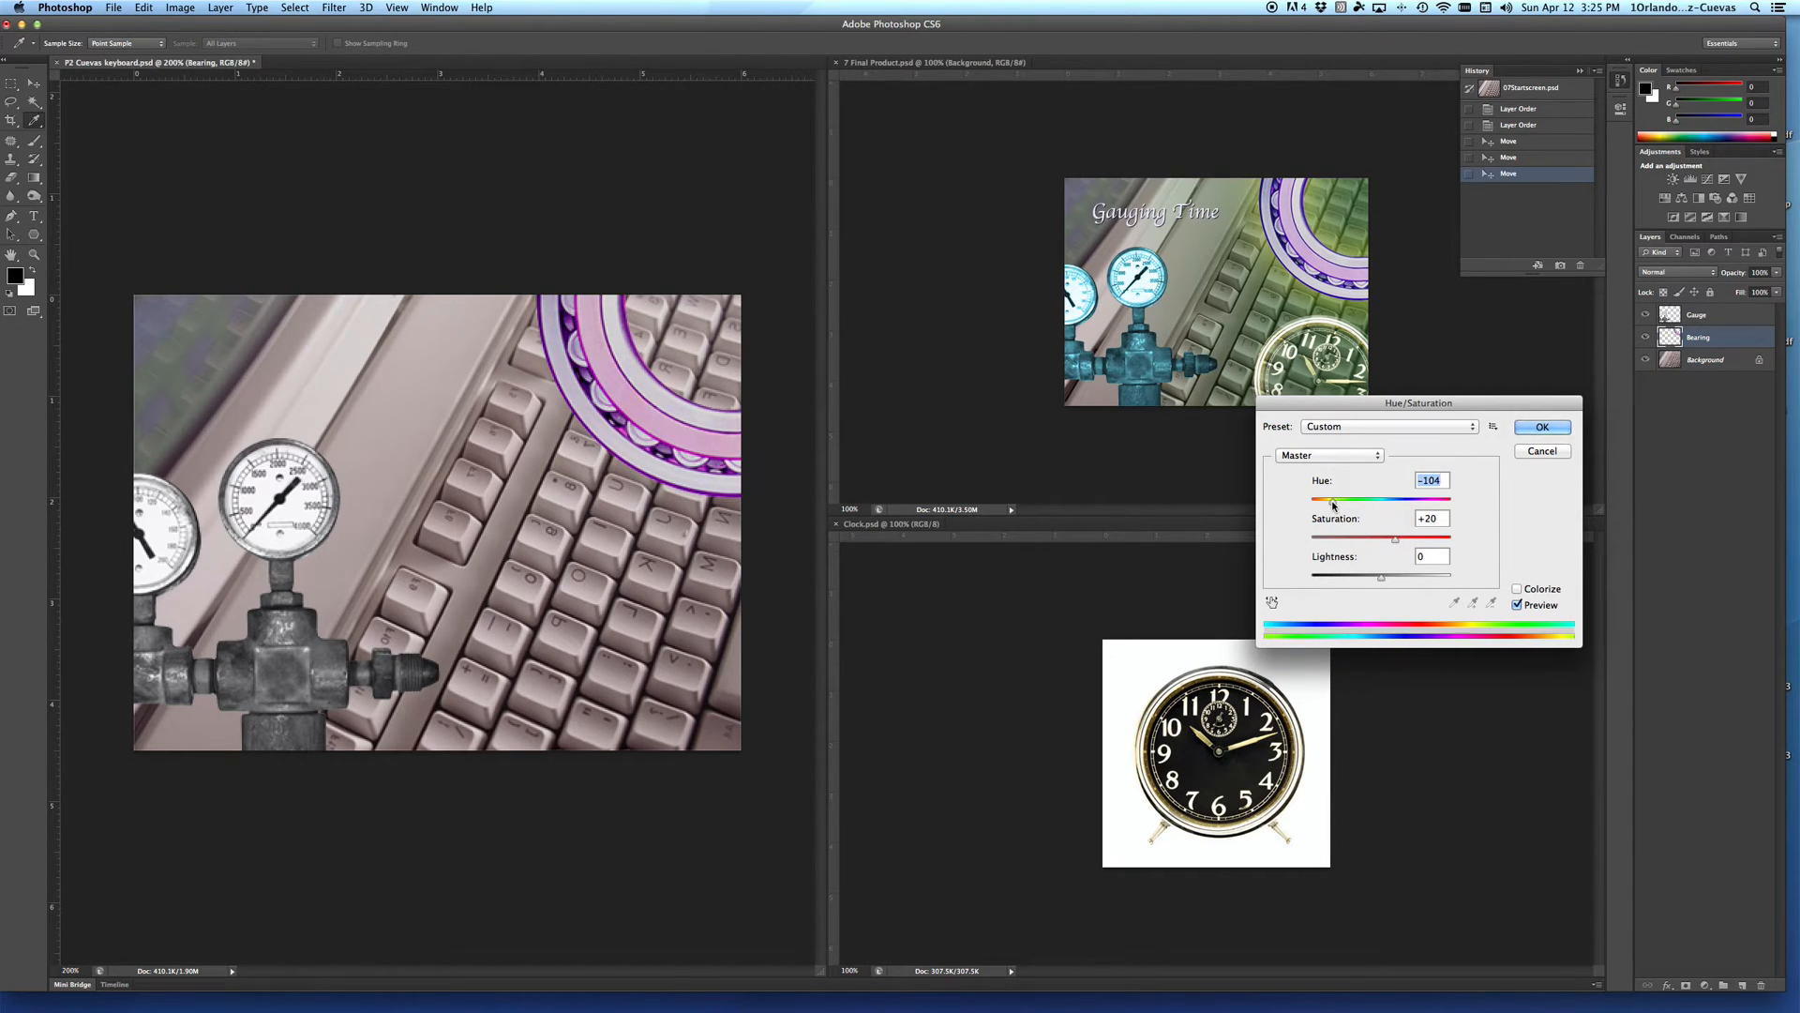
pyautogui.click(1543, 427)
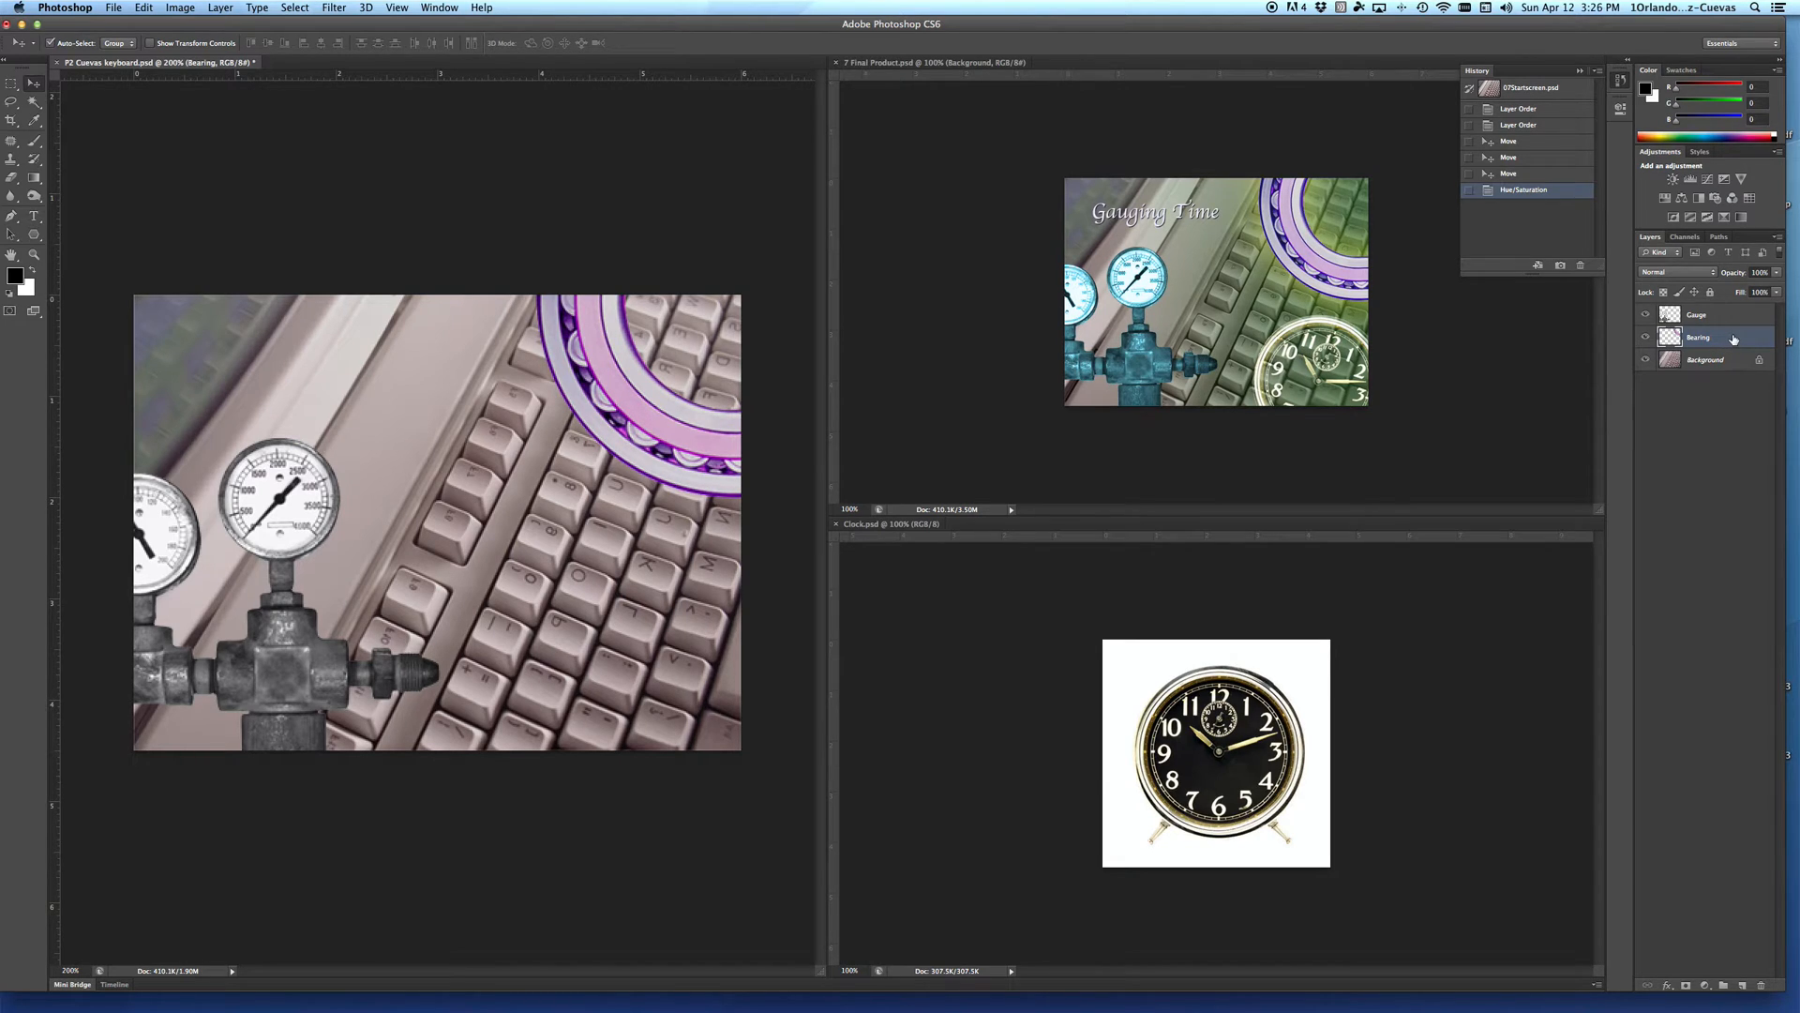
# Step: Add an Outer Glow to the Bearing layer with a slightly larger size and the yellow colour f9f94f
pyautogui.doubleClick(1733, 339)
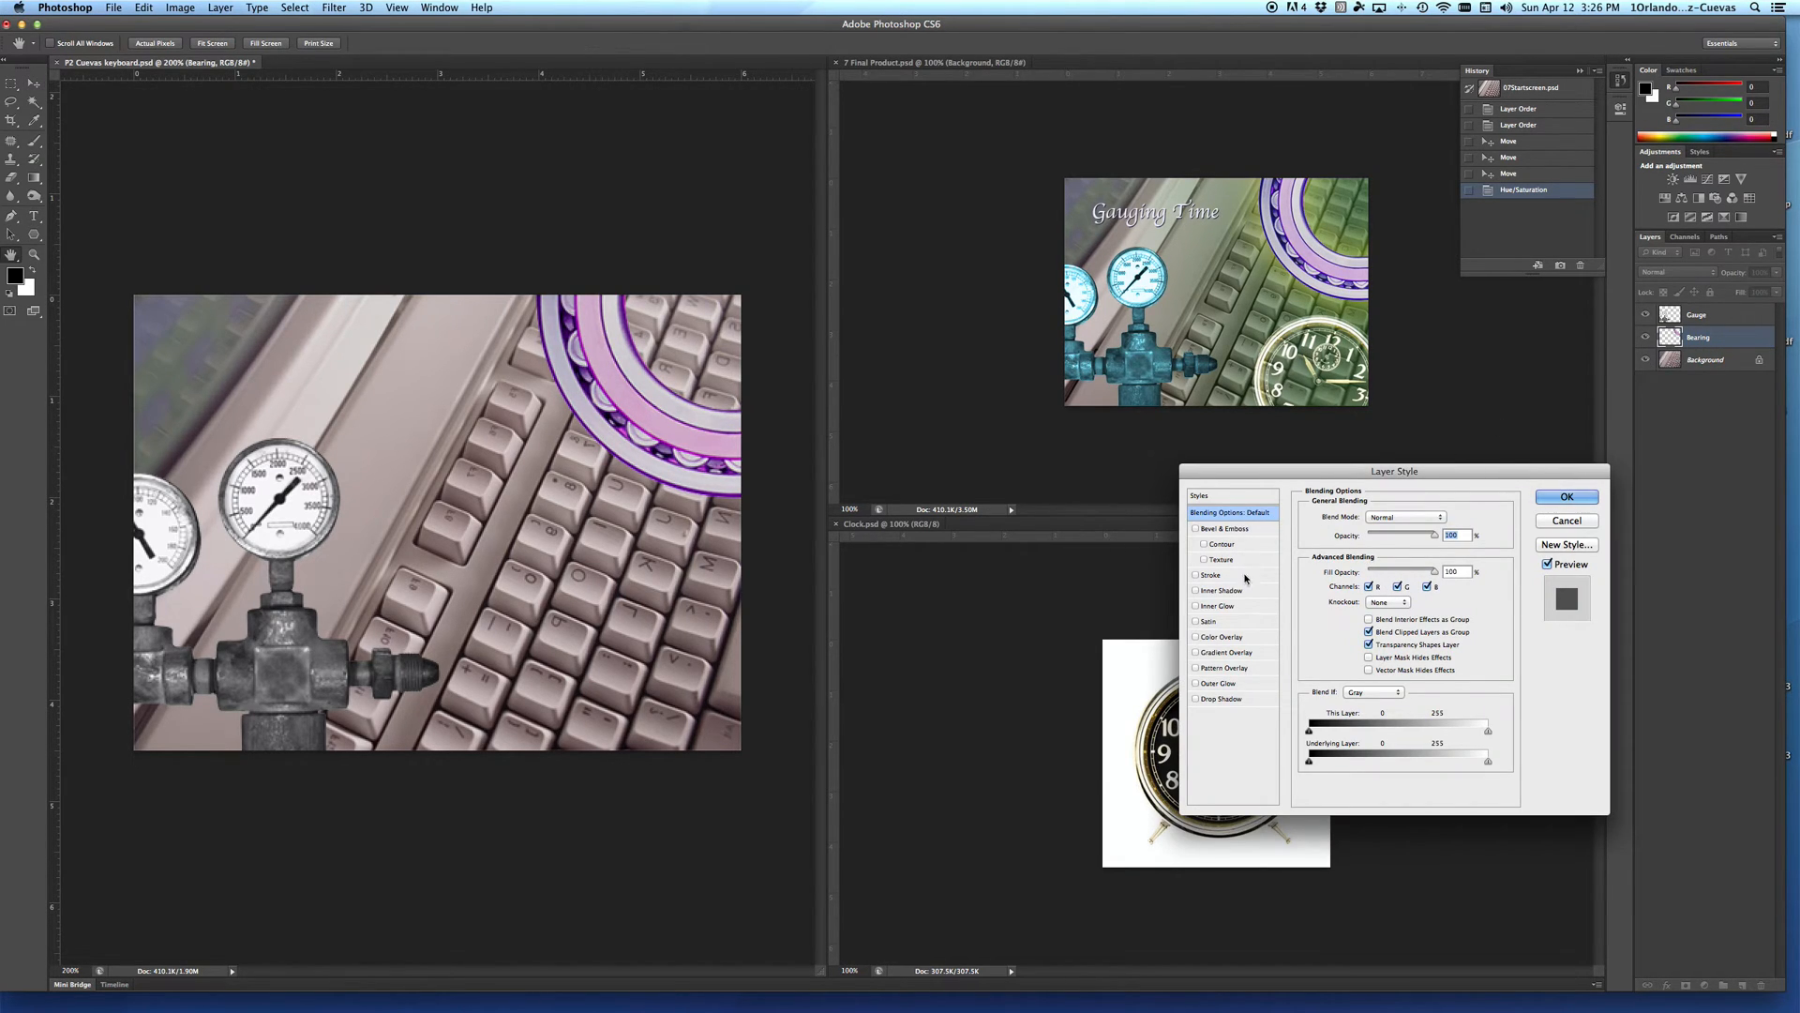
pyautogui.click(1213, 684)
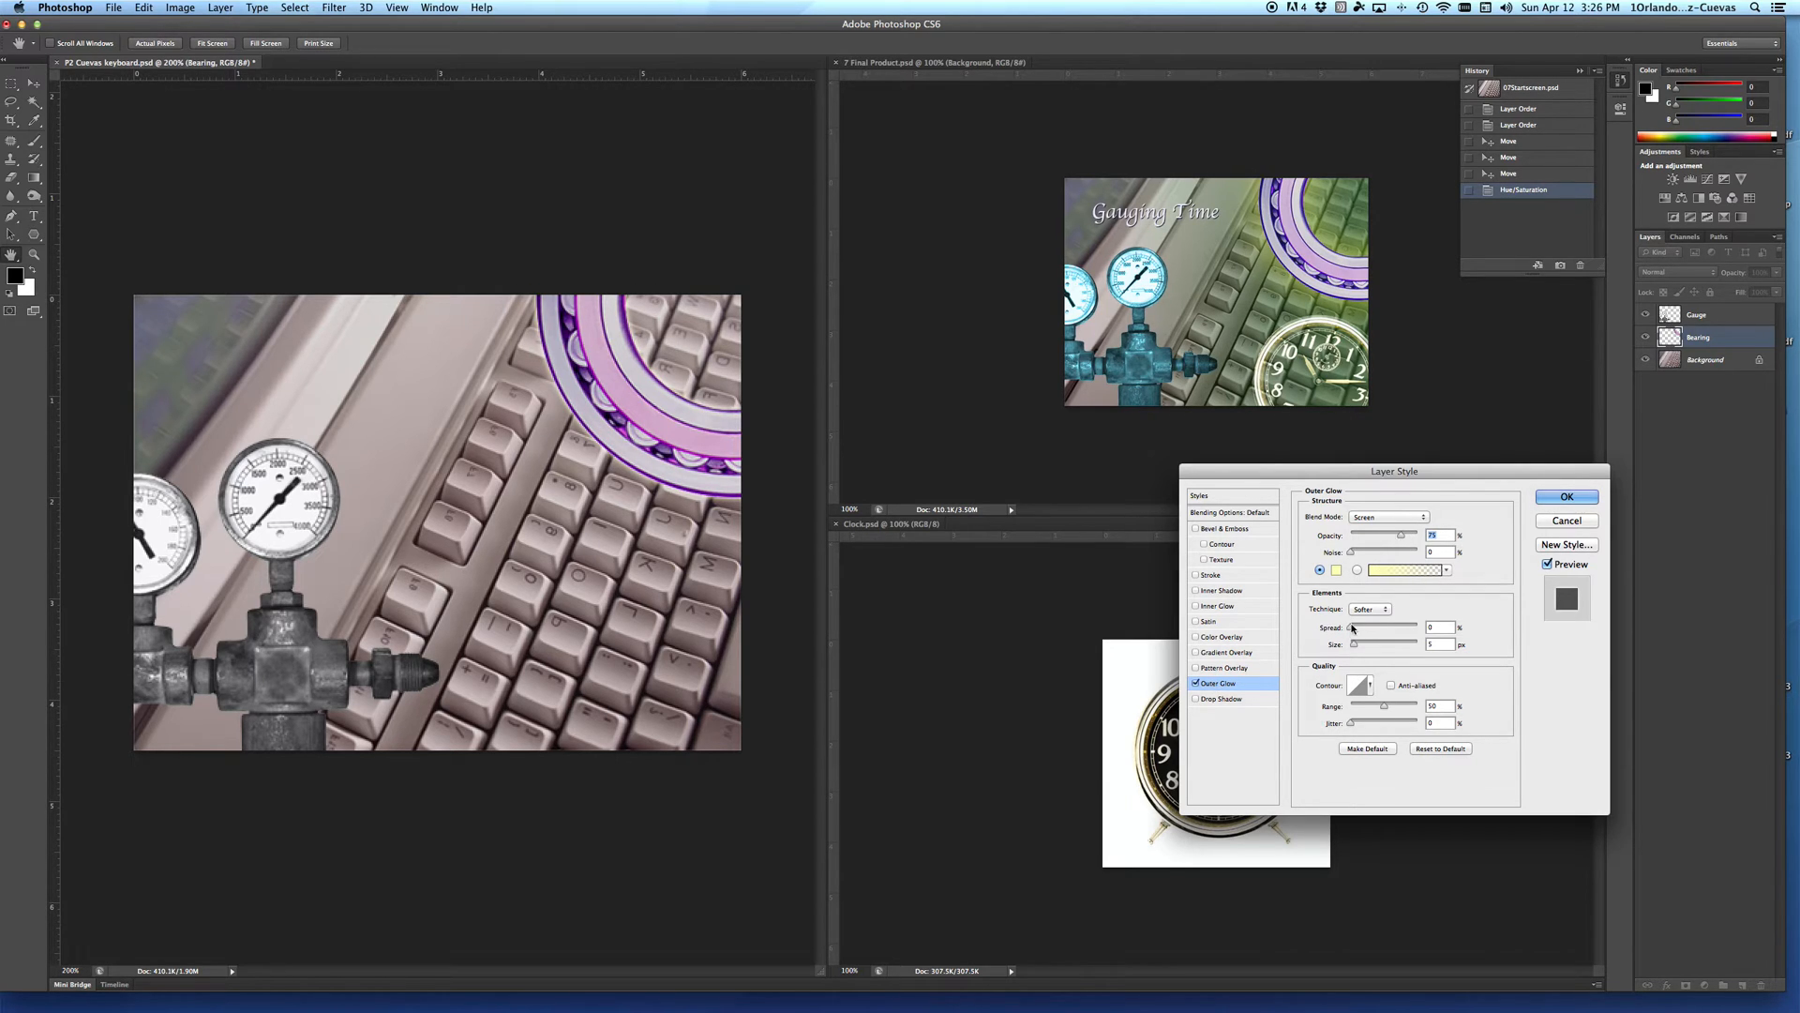
pyautogui.moveTo(1353, 644); pyautogui.dragTo(1358, 646)
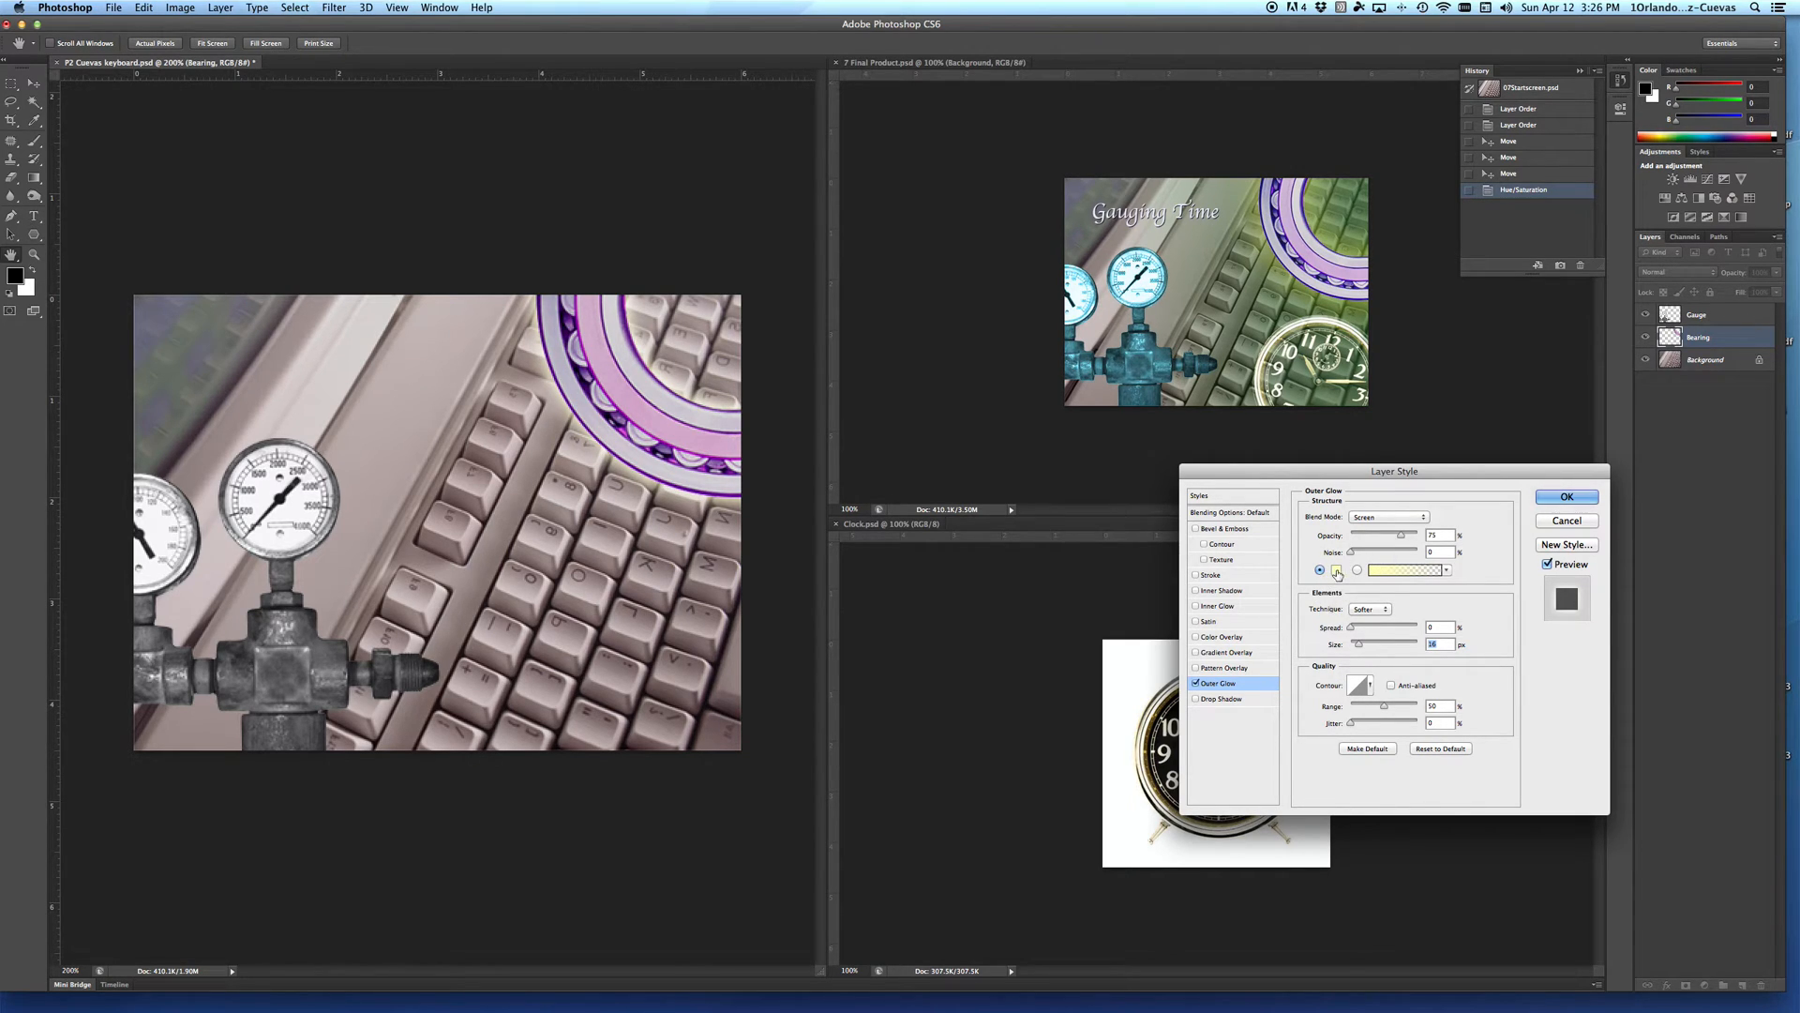
pyautogui.click(1336, 571)
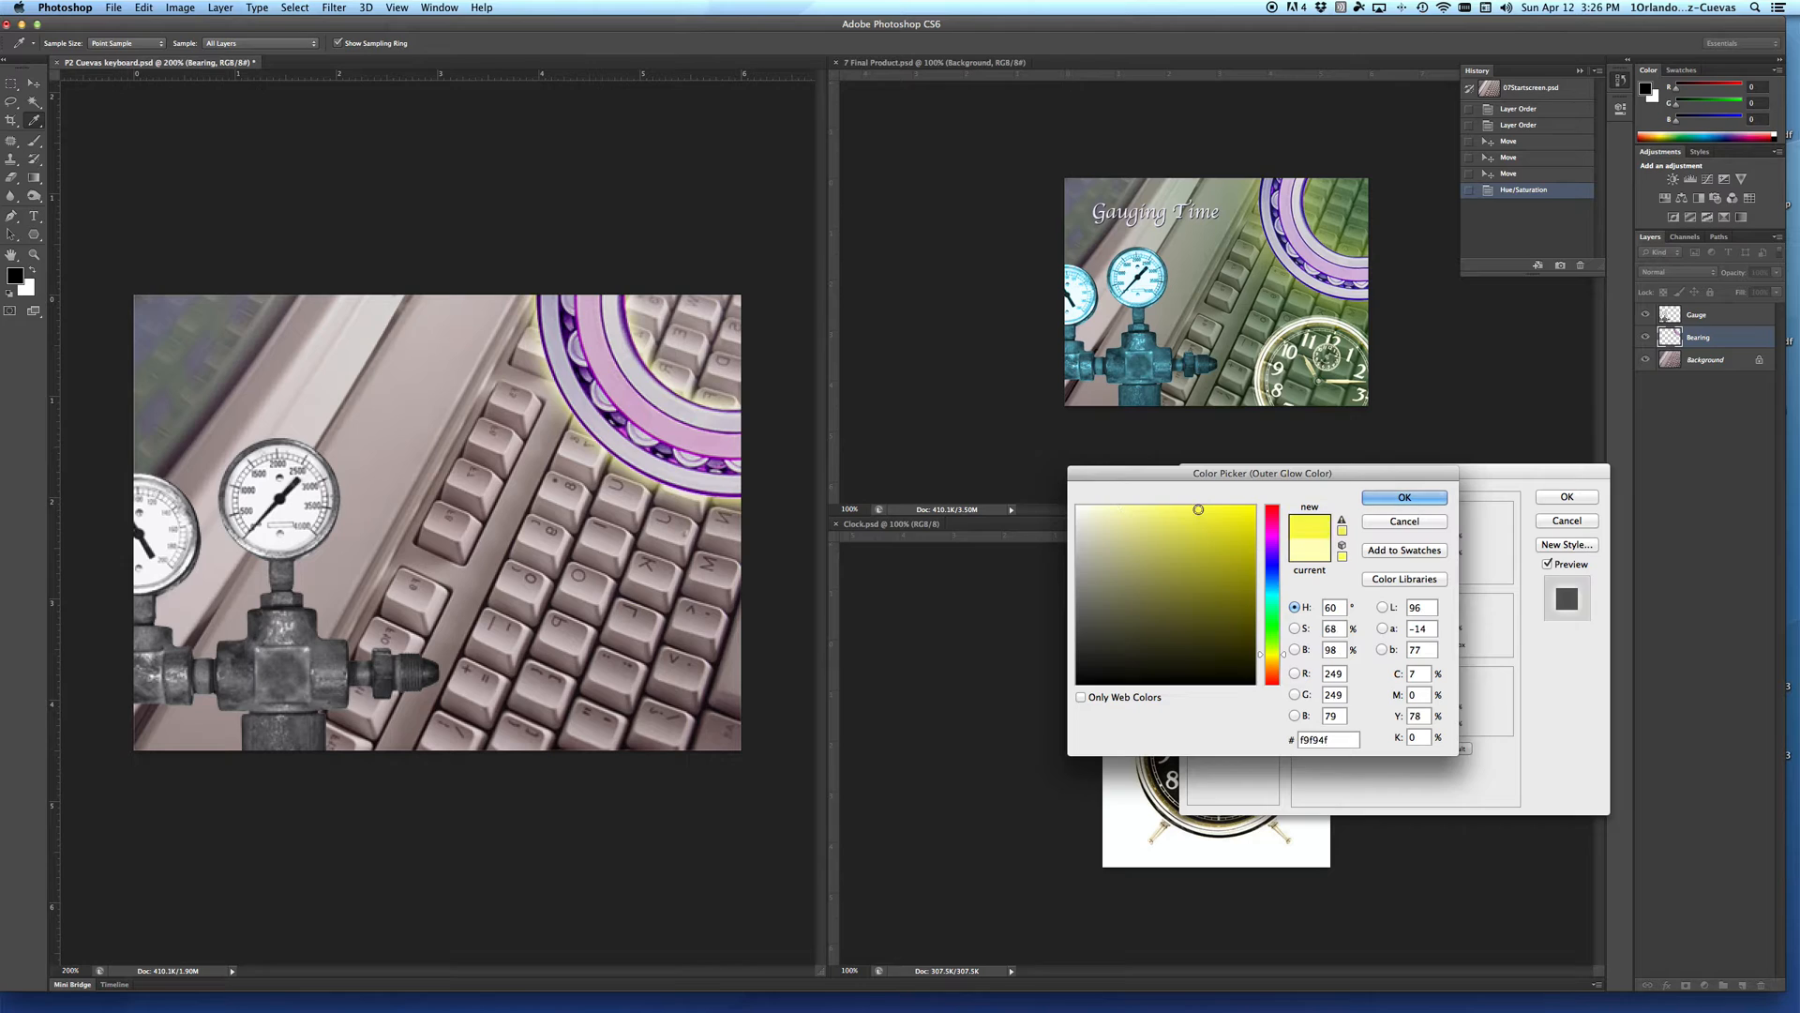
pyautogui.click(1401, 497)
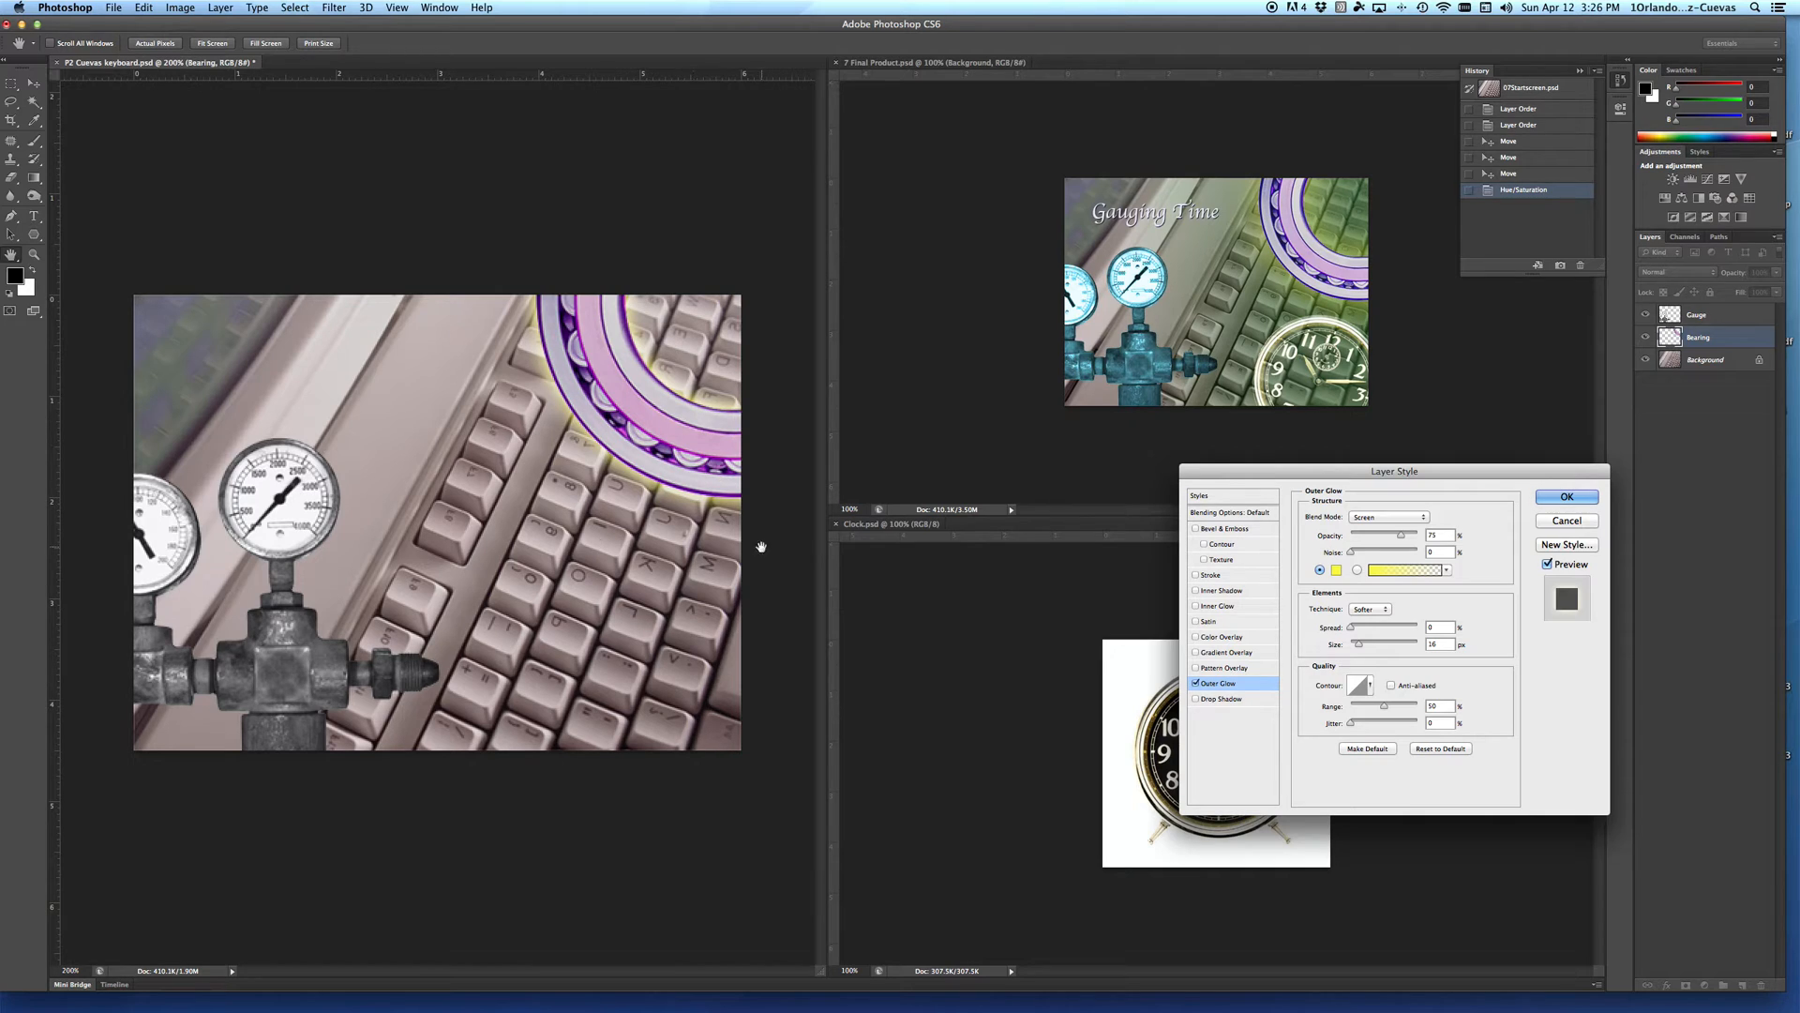
pyautogui.click(1585, 498)
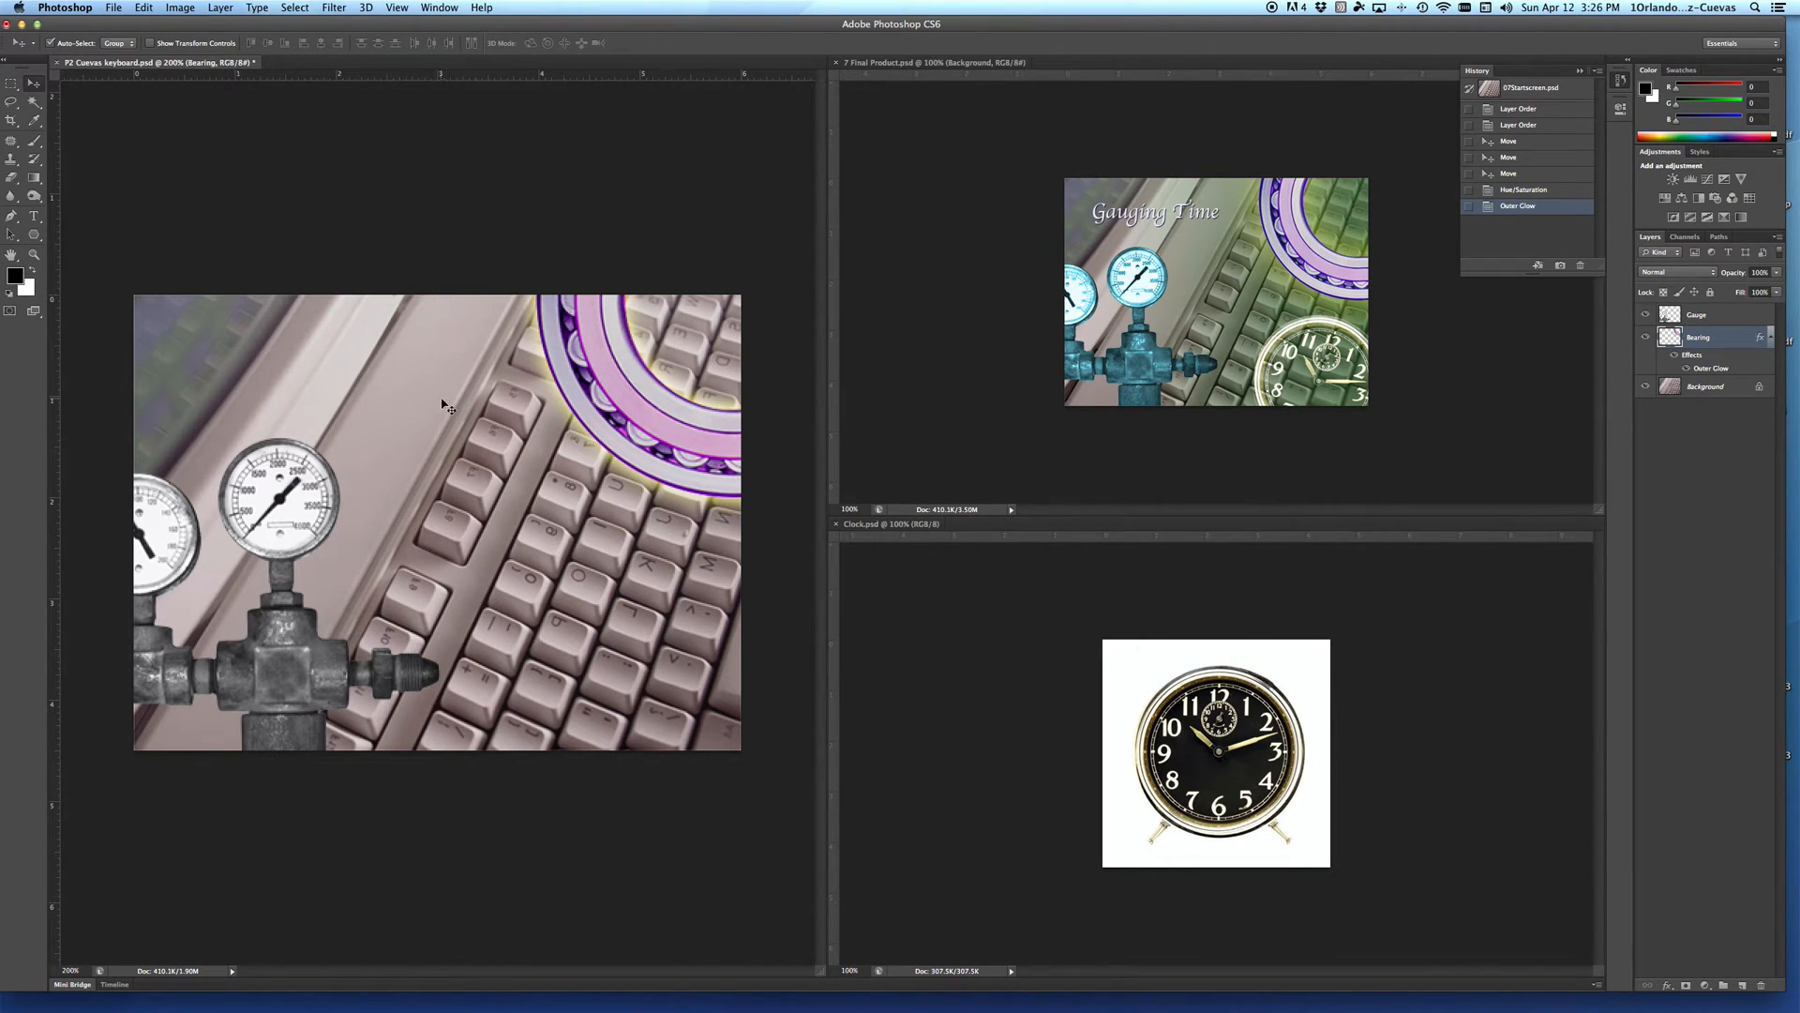
# Step: Set up a Cyan photo filter at 90% density on the Gauge layer
pyautogui.click(1735, 317)
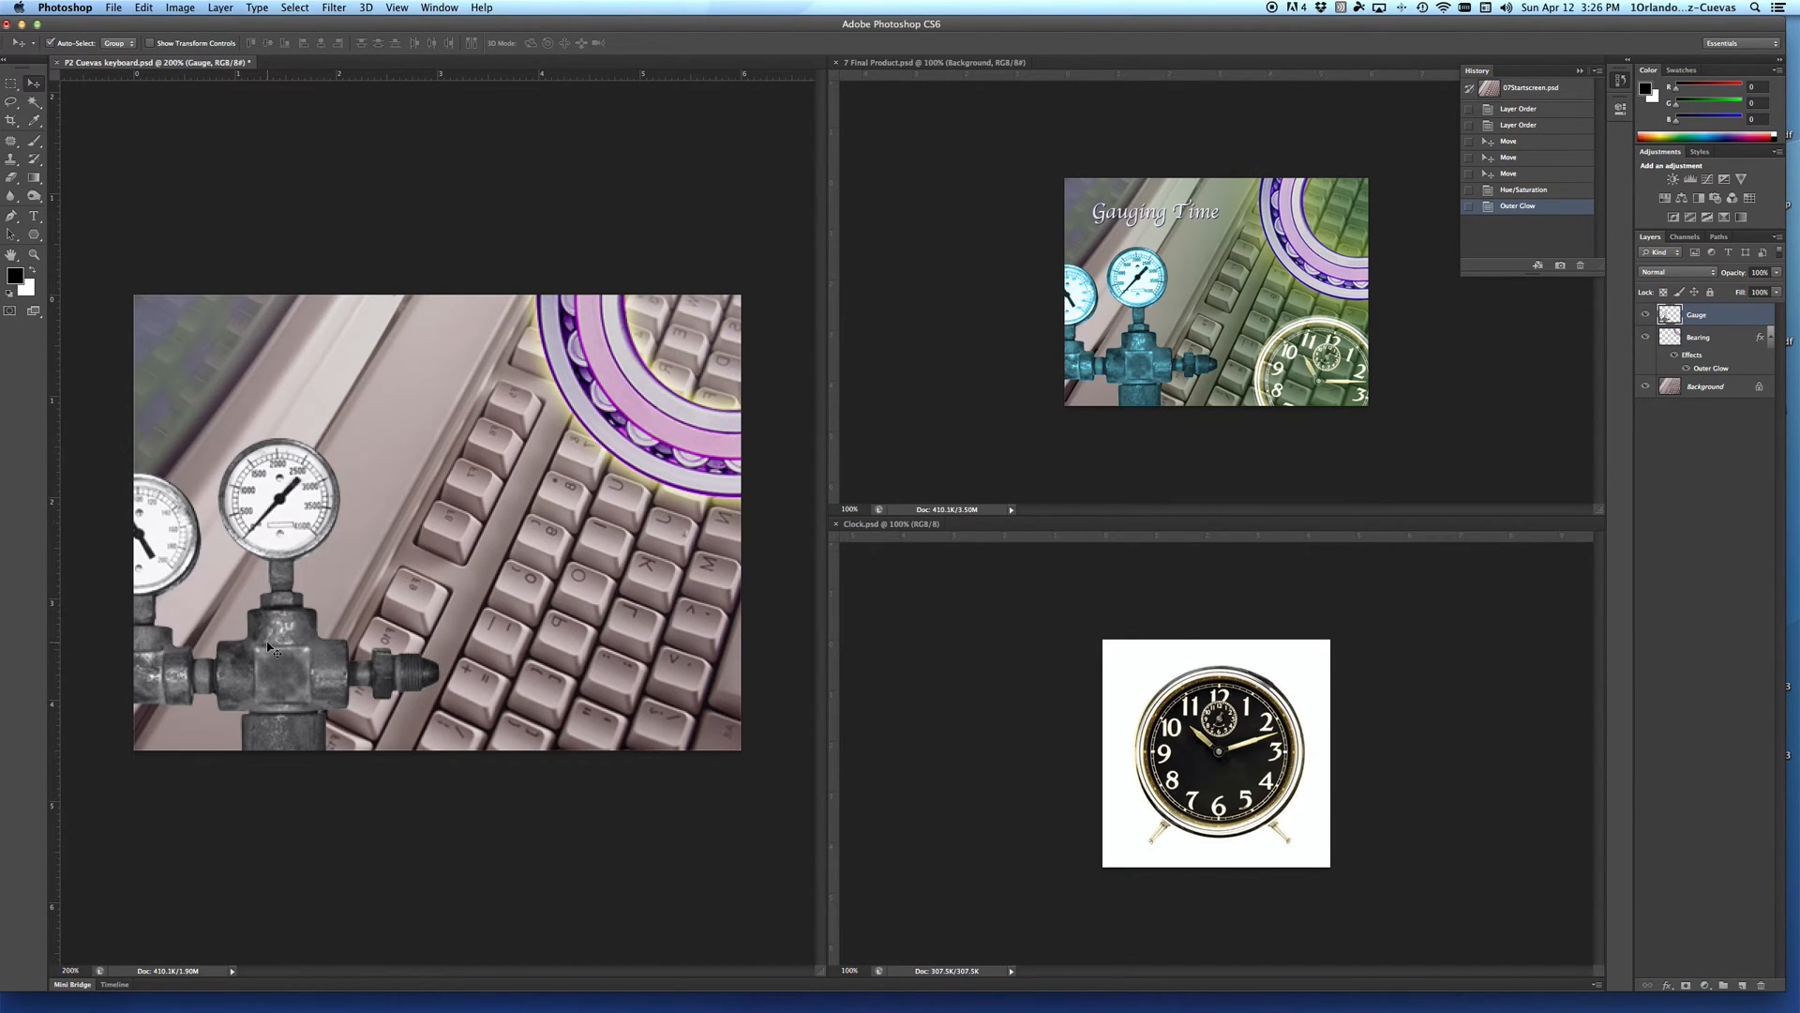
pyautogui.click(181, 8)
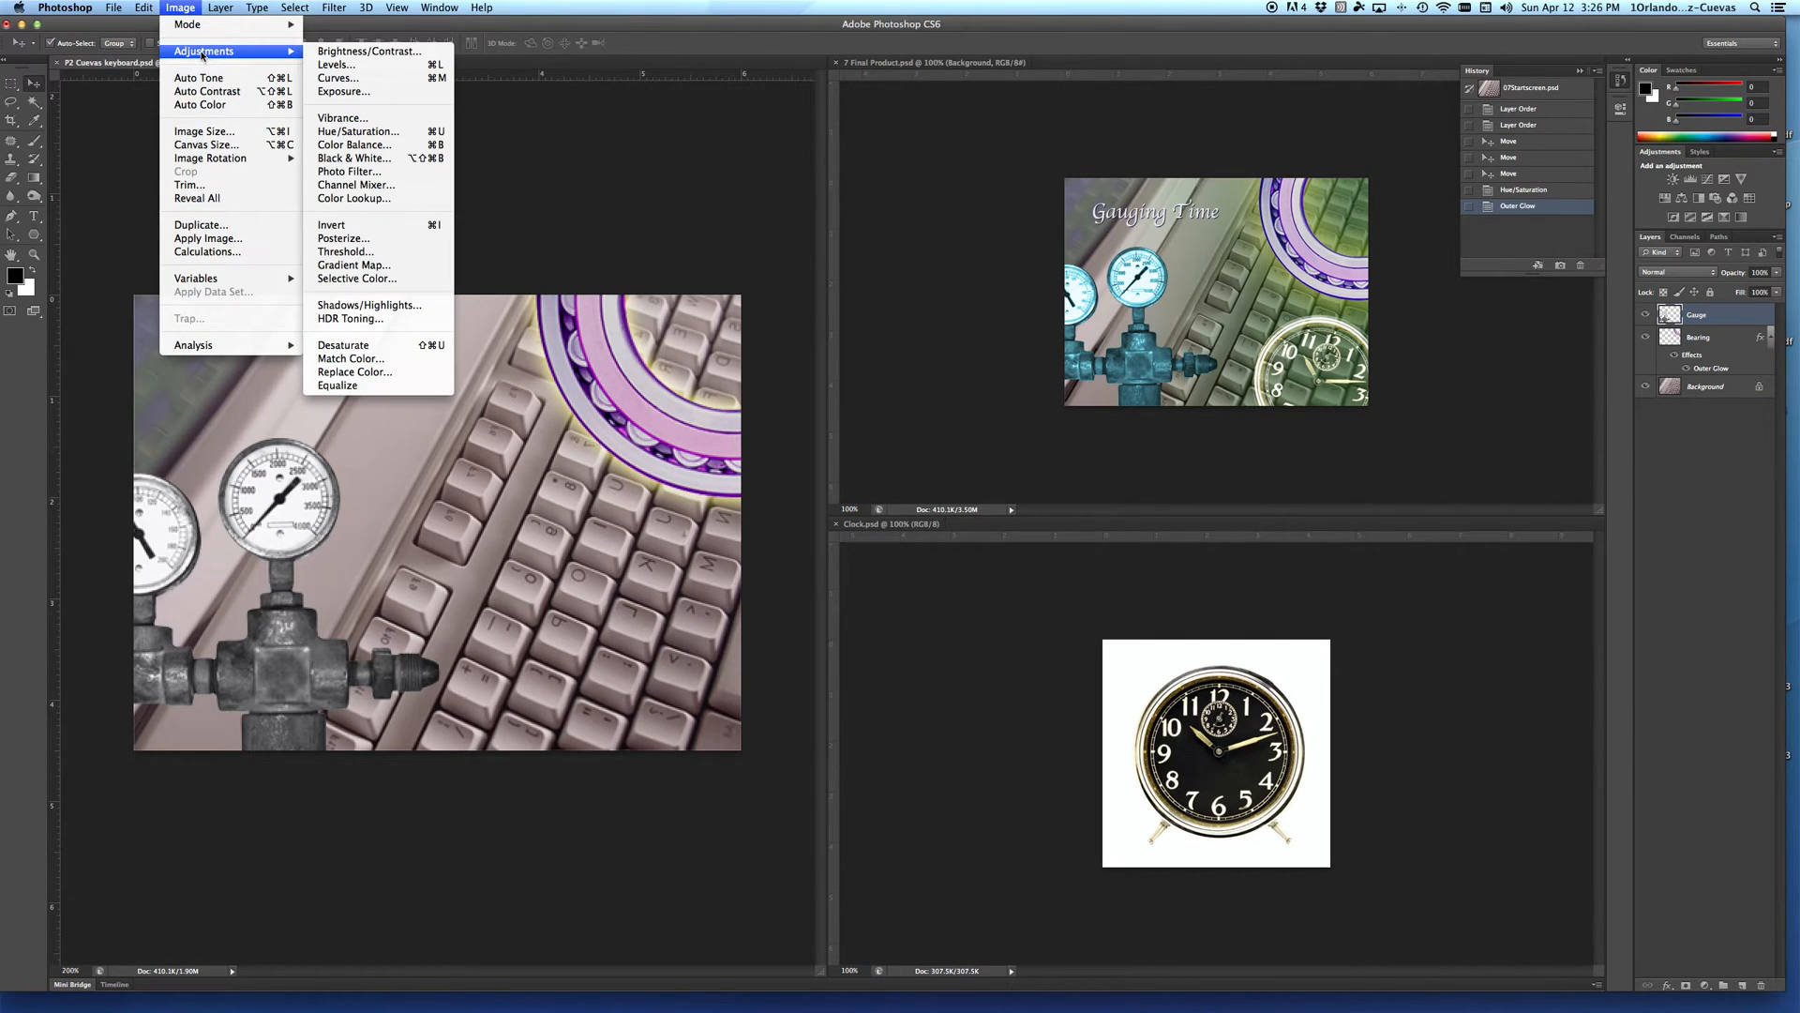
pyautogui.click(349, 171)
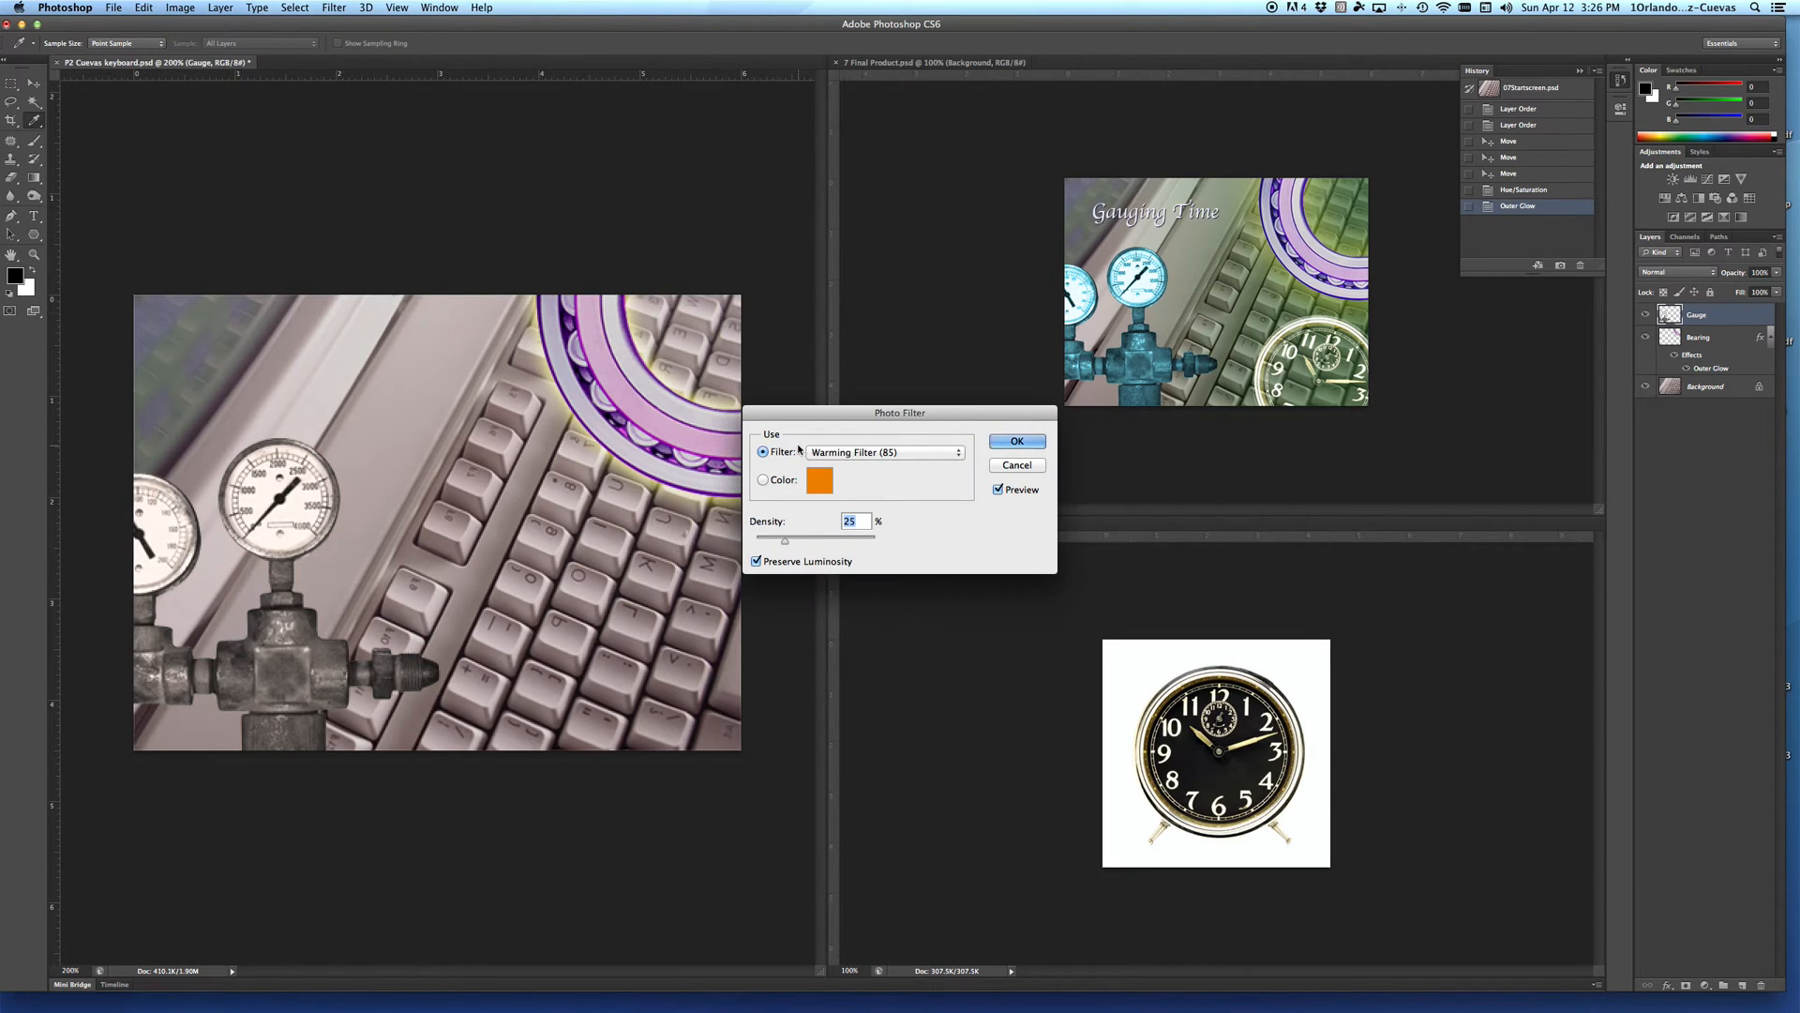
pyautogui.click(831, 456)
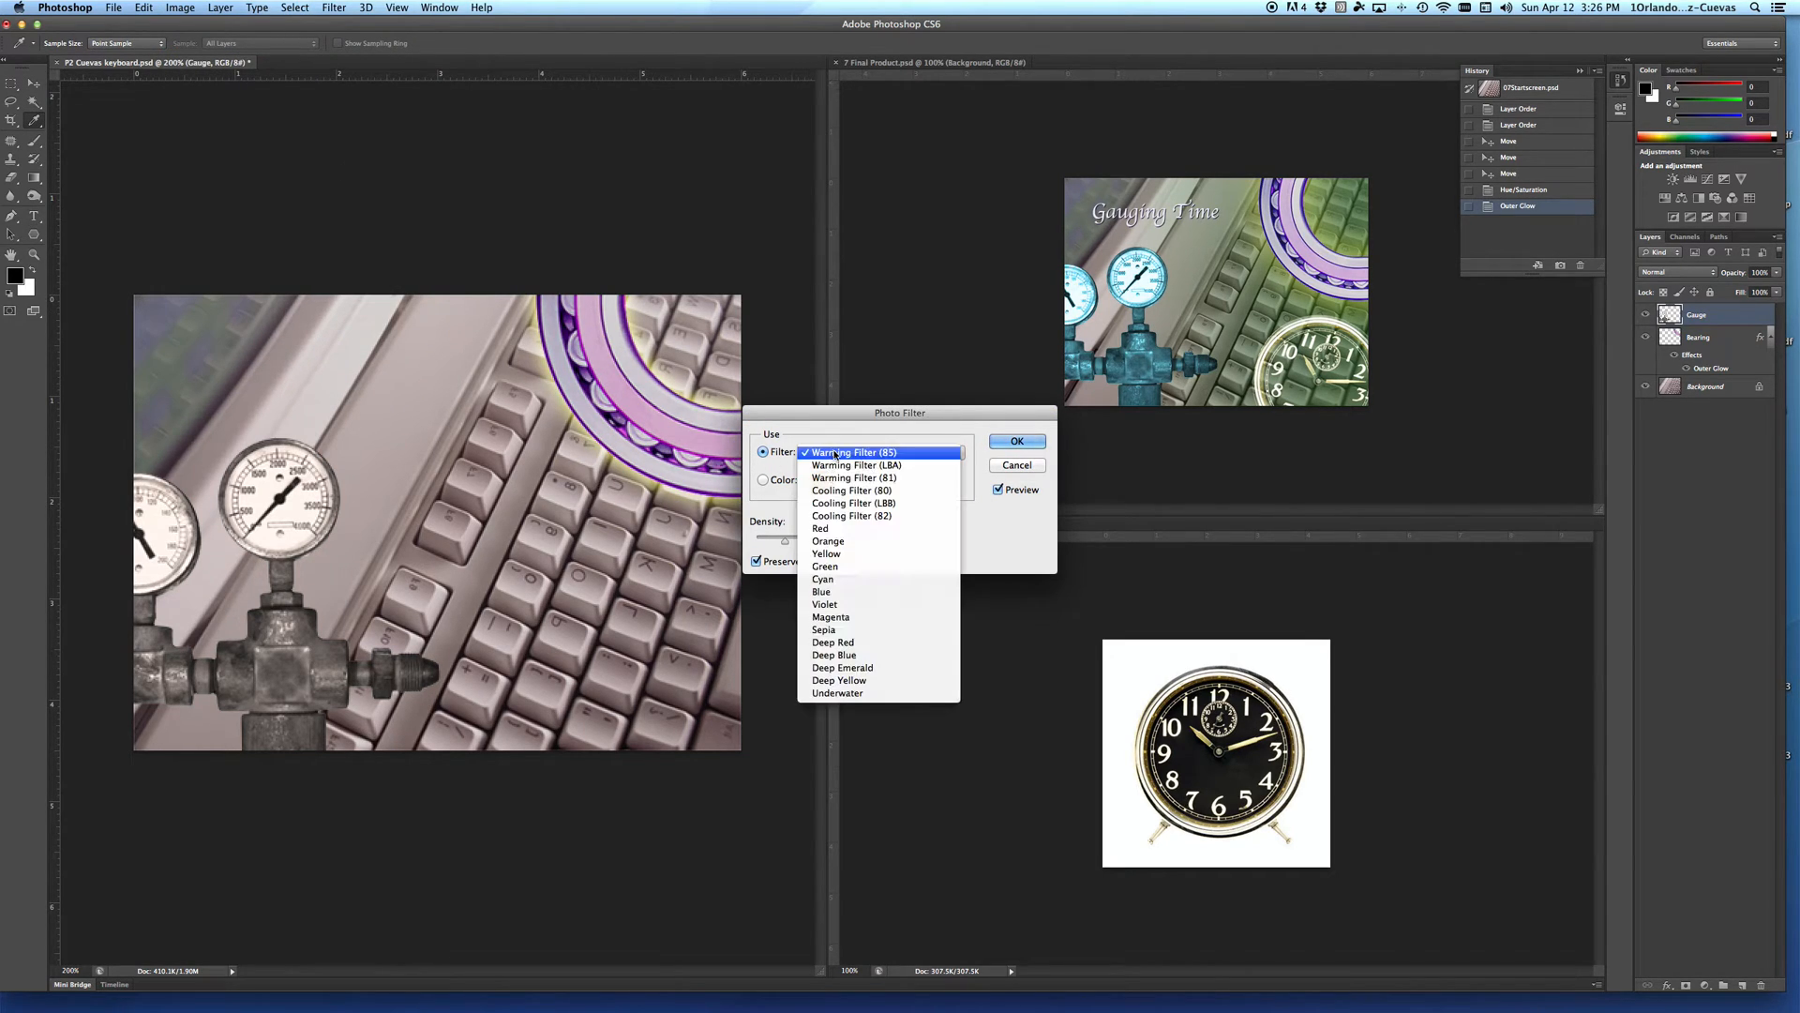
pyautogui.click(825, 581)
pyautogui.moveTo(783, 545); pyautogui.dragTo(875, 549)
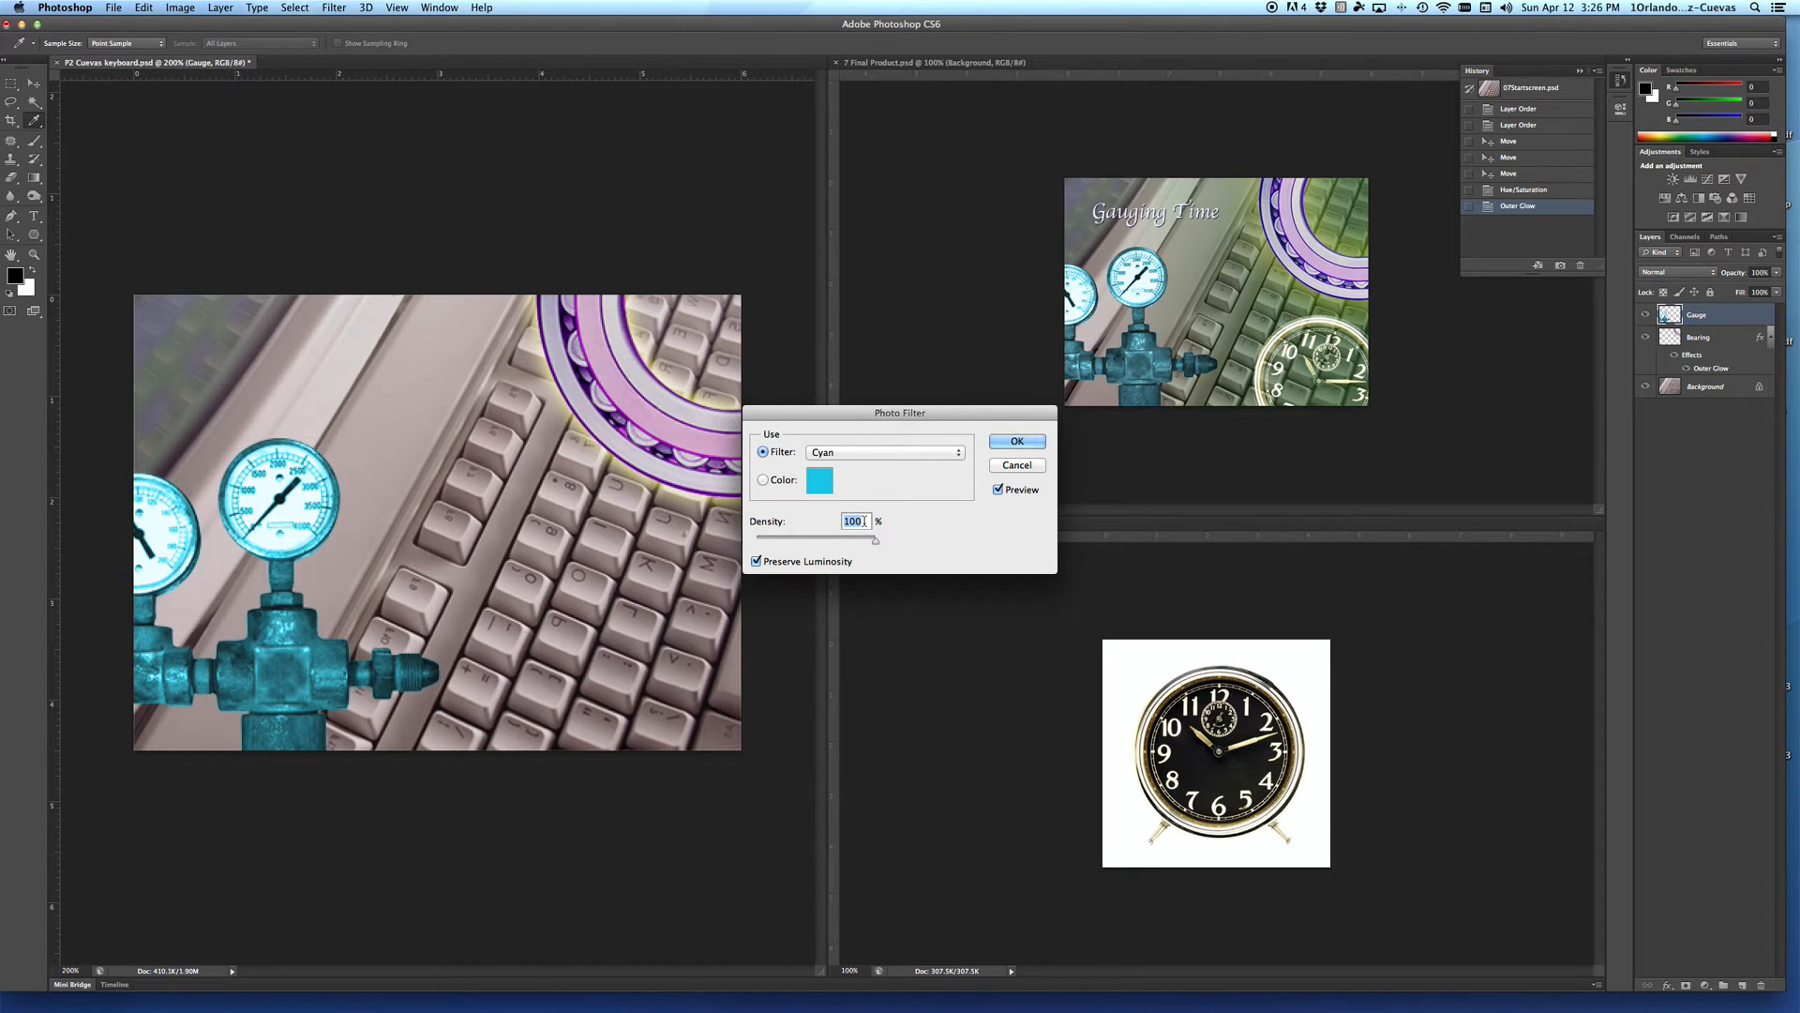
pyautogui.write('90')
# Step: Try the Deep Blue filter on the gauge, return to Cyan and apply the photo filter
pyautogui.click(847, 458)
pyautogui.click(848, 428)
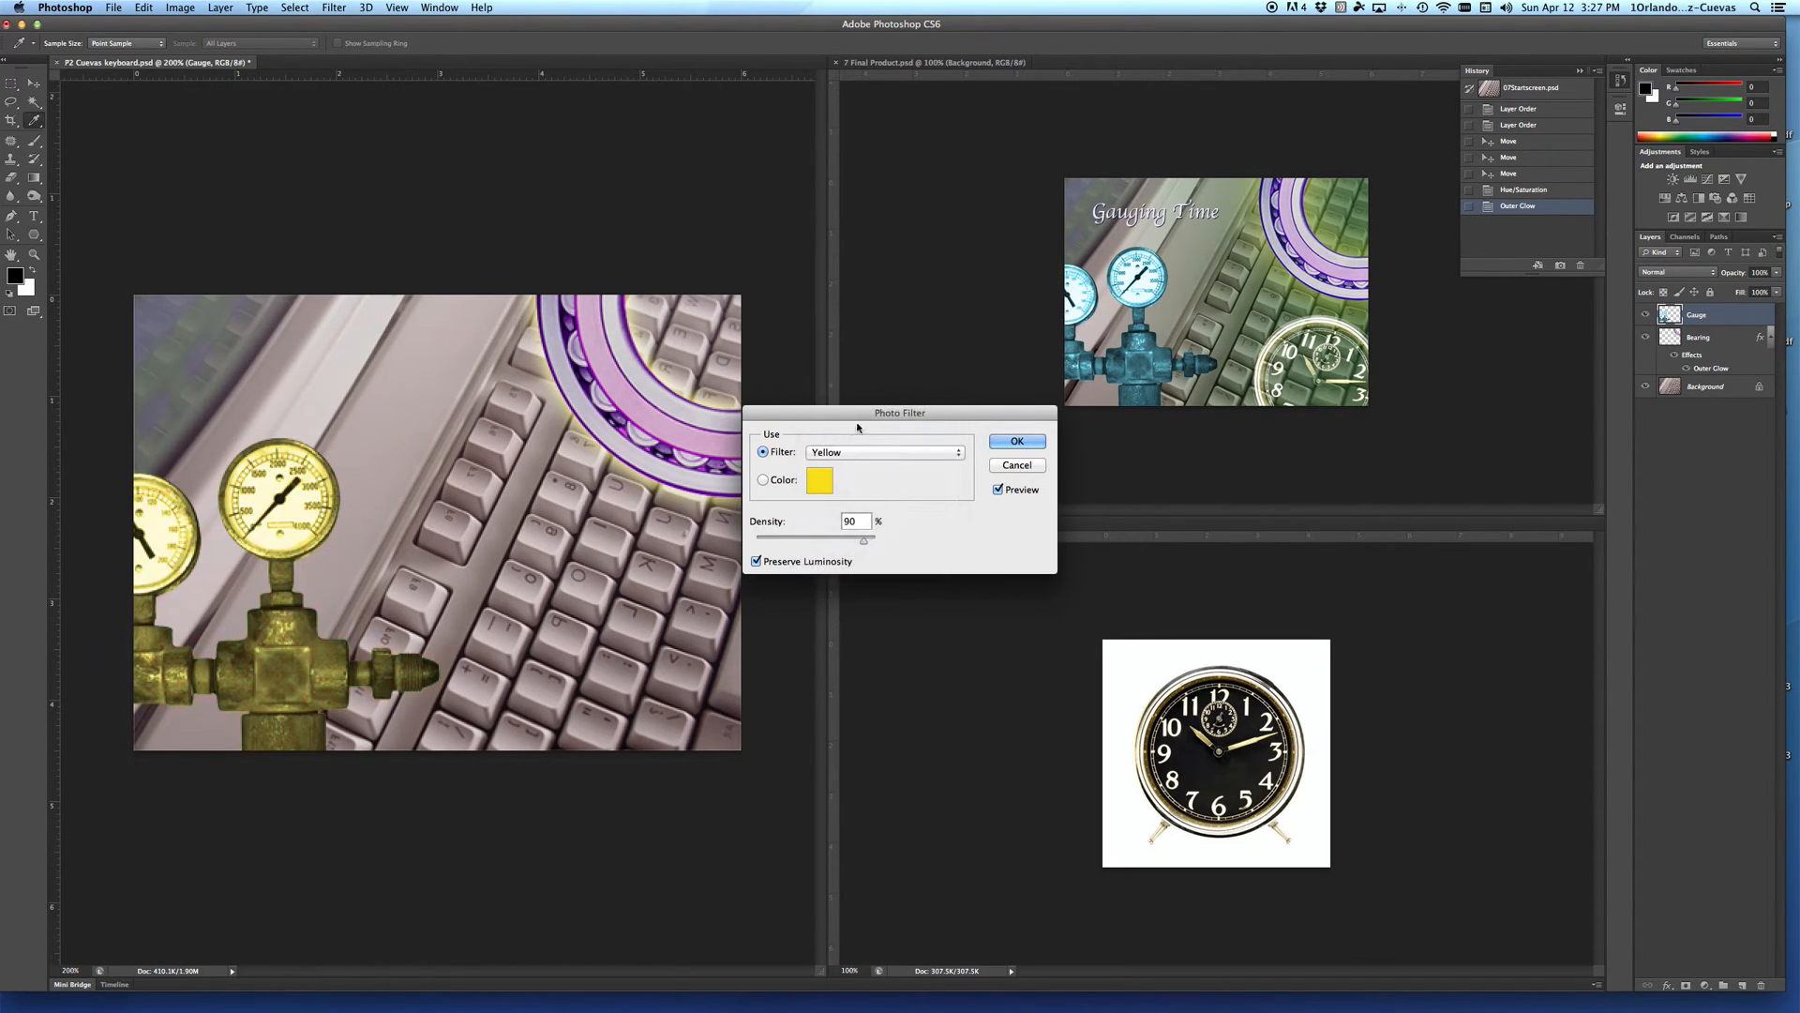
pyautogui.click(849, 452)
pyautogui.click(841, 560)
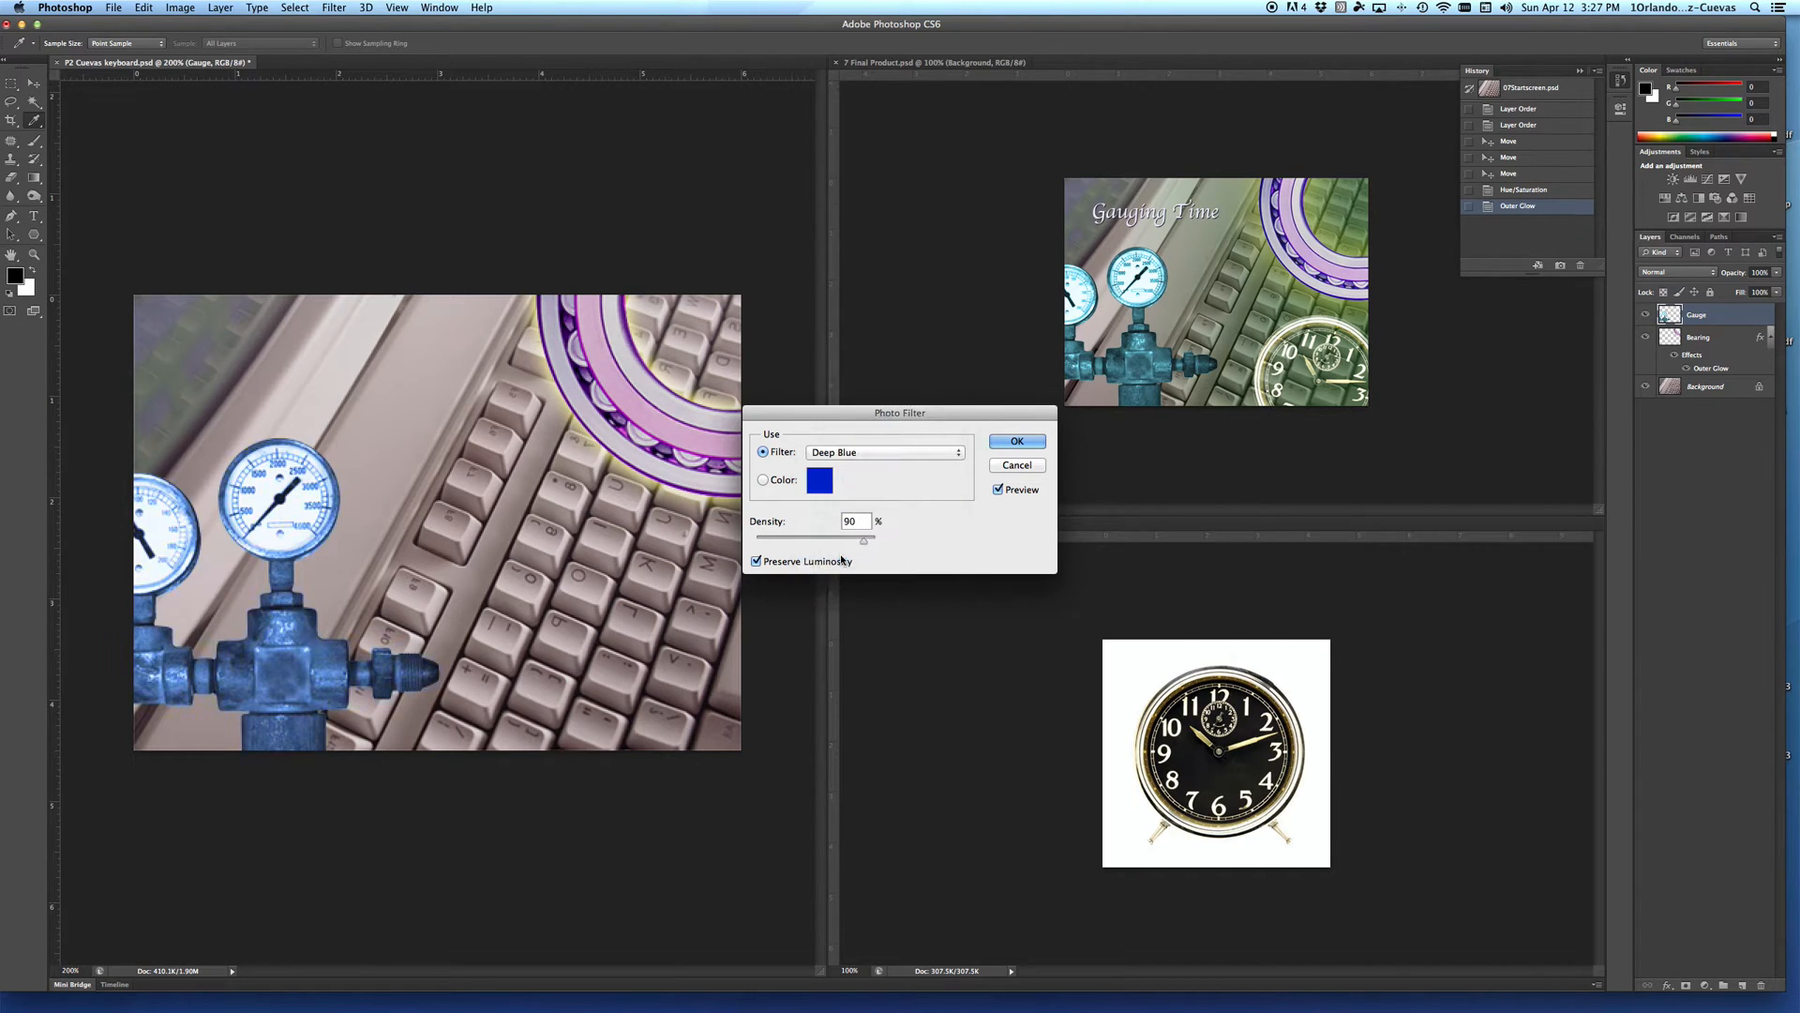
pyautogui.click(850, 453)
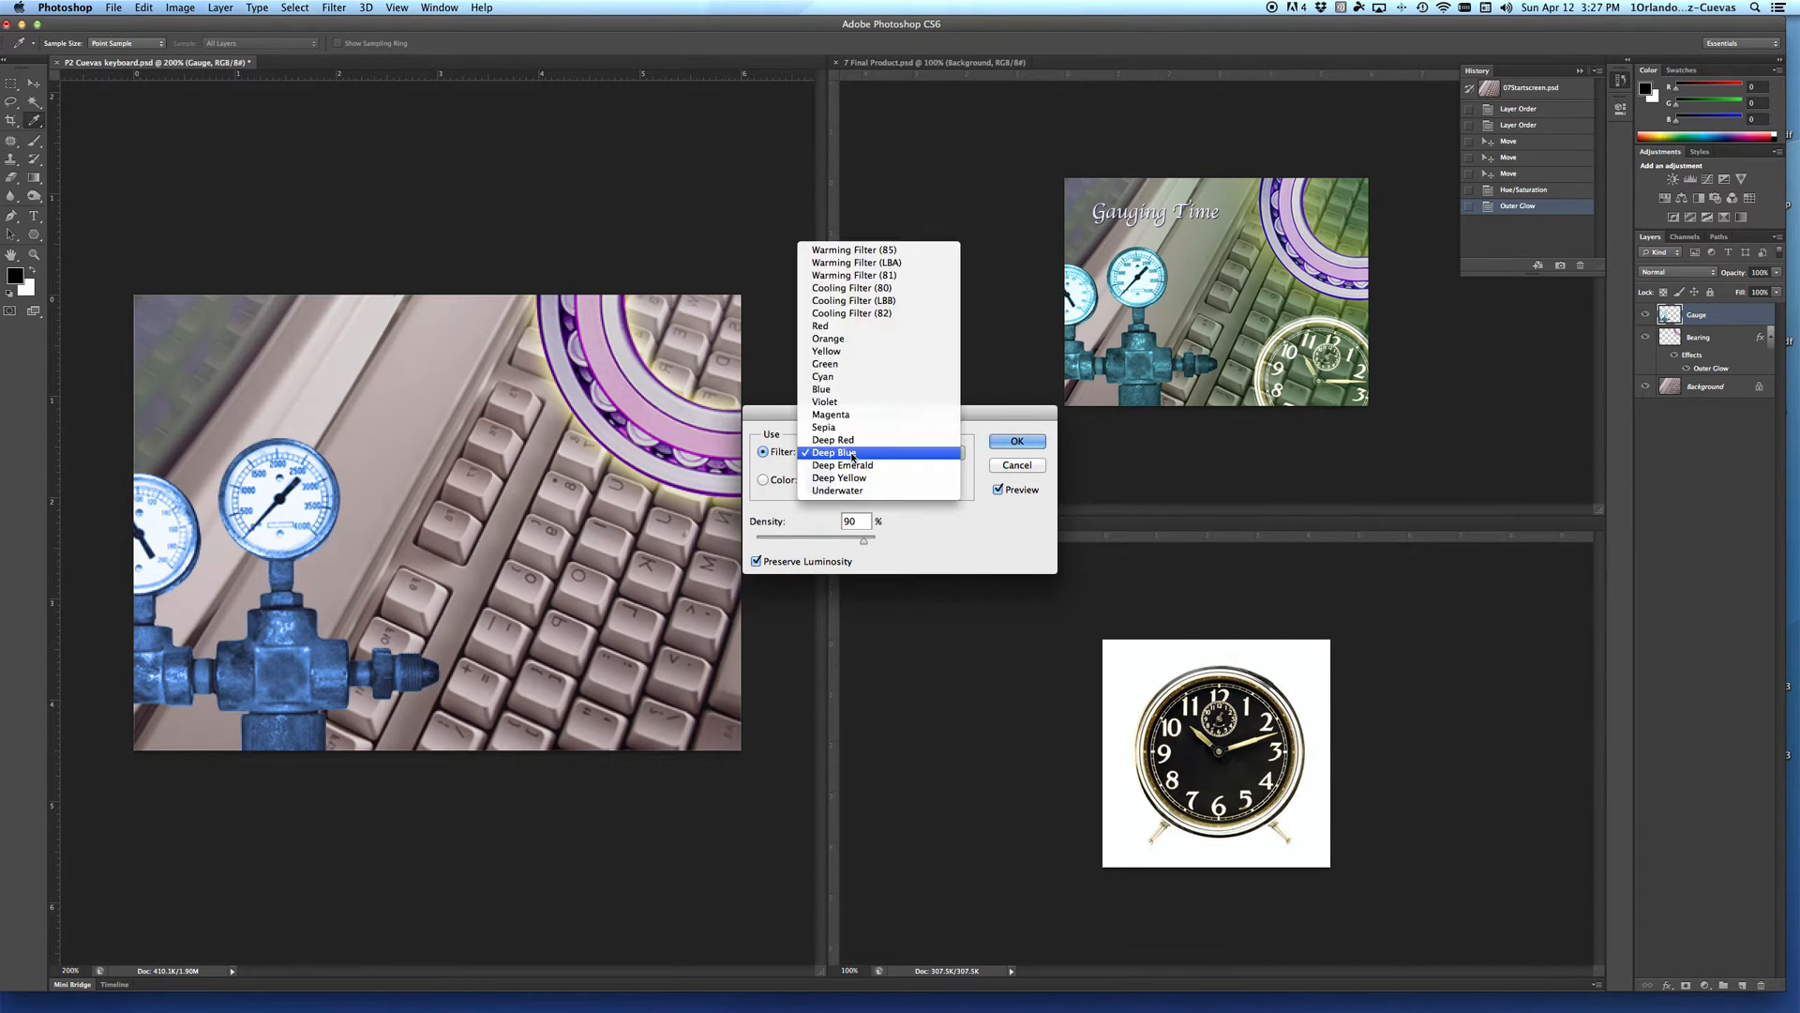
pyautogui.click(859, 378)
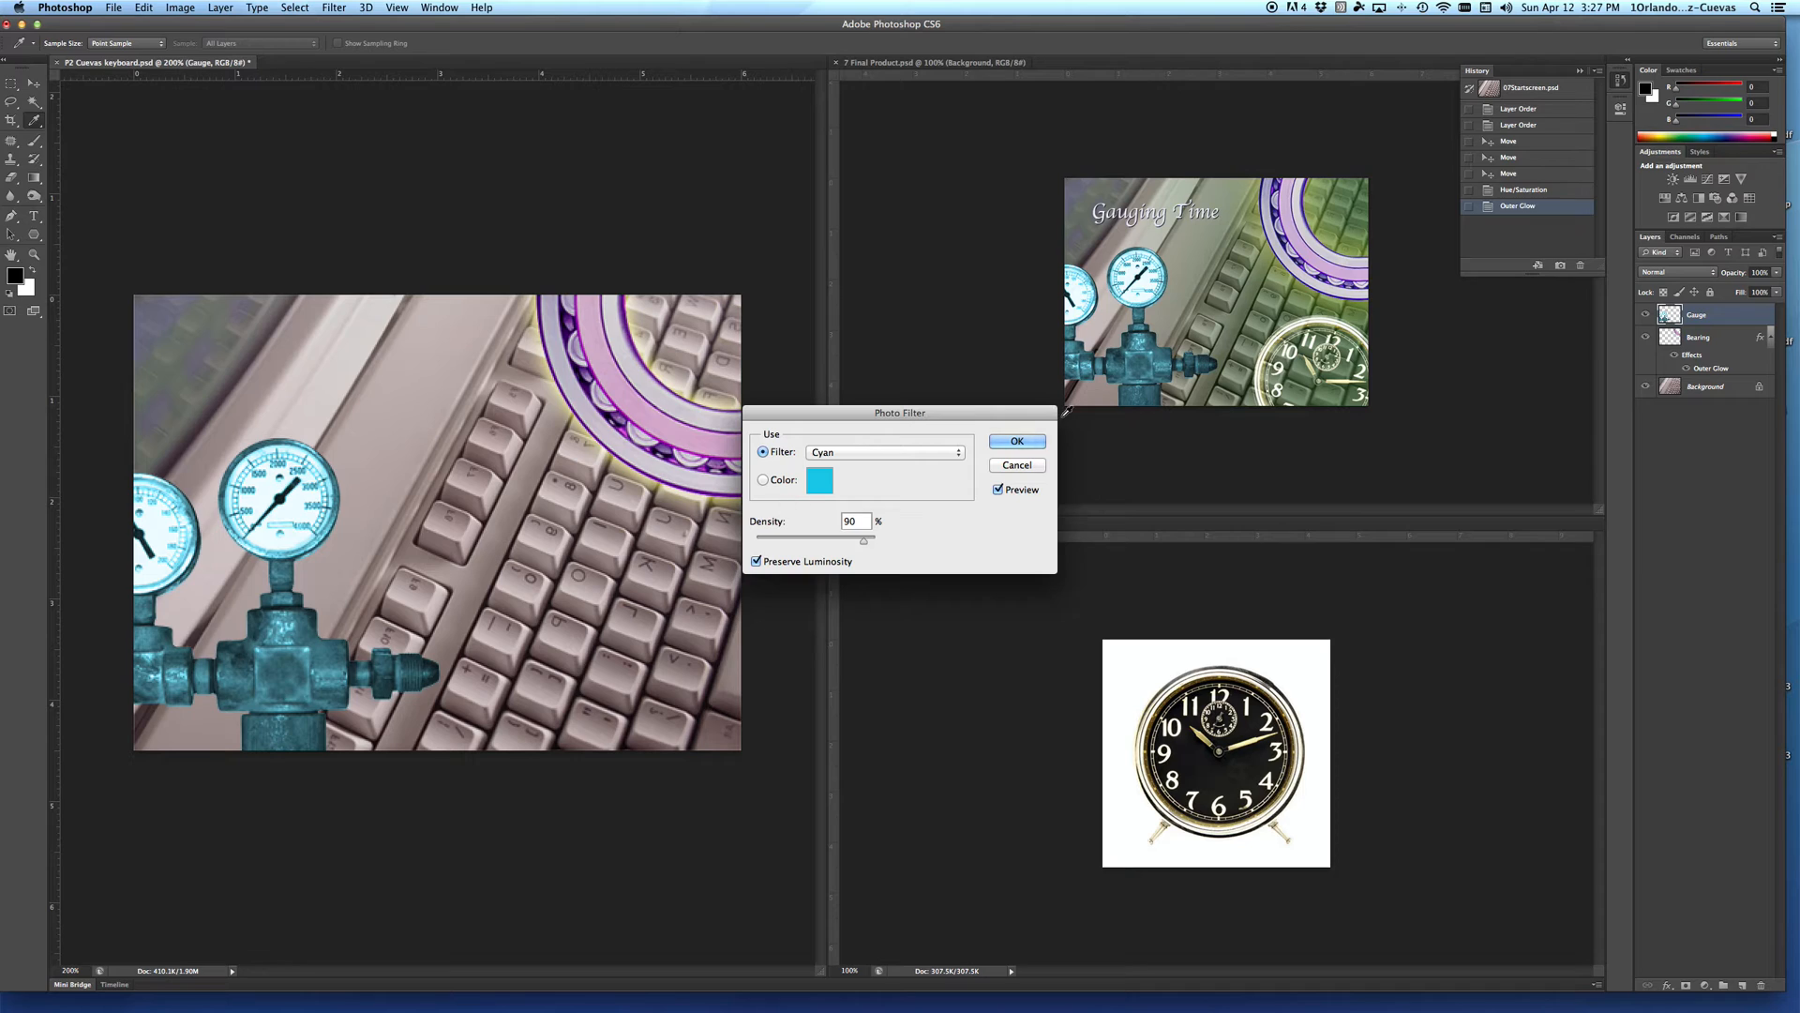
pyautogui.click(1017, 442)
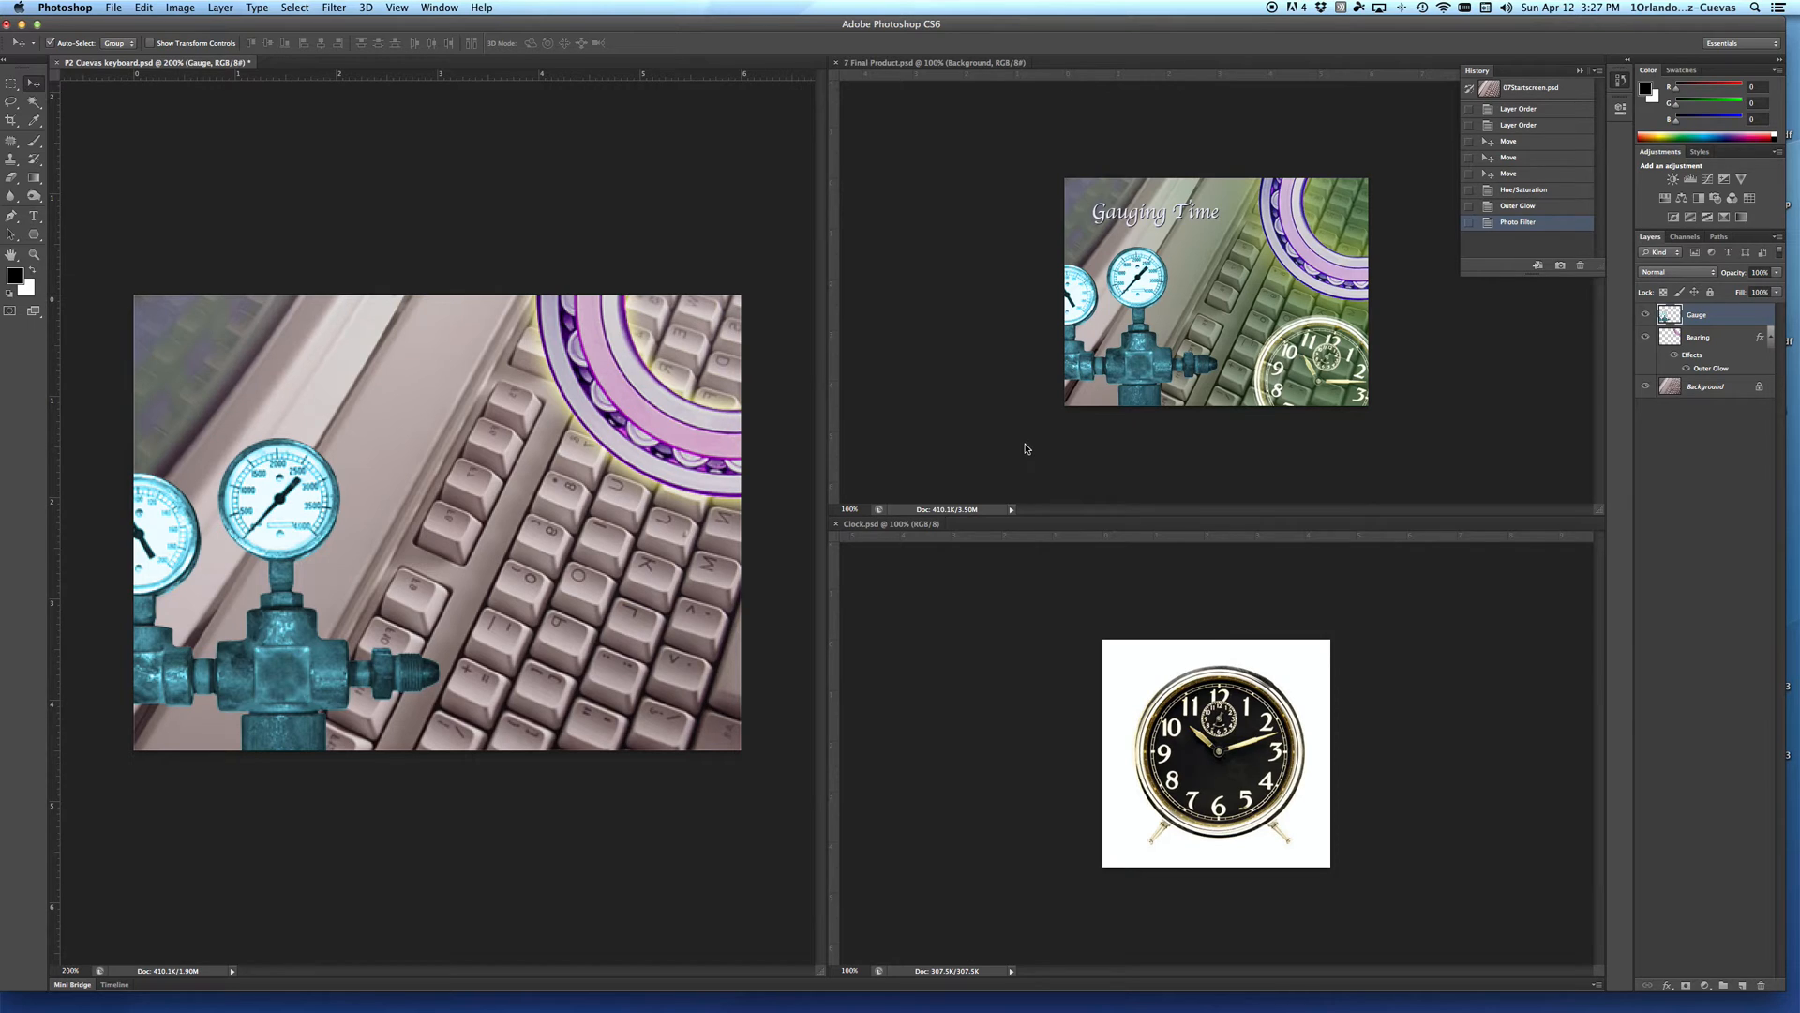
# Step: Save the keyboard document and make Clock.psd the active document
pyautogui.press('super+s')
pyautogui.click(114, 9)
pyautogui.click(158, 162)
pyautogui.click(1123, 666)
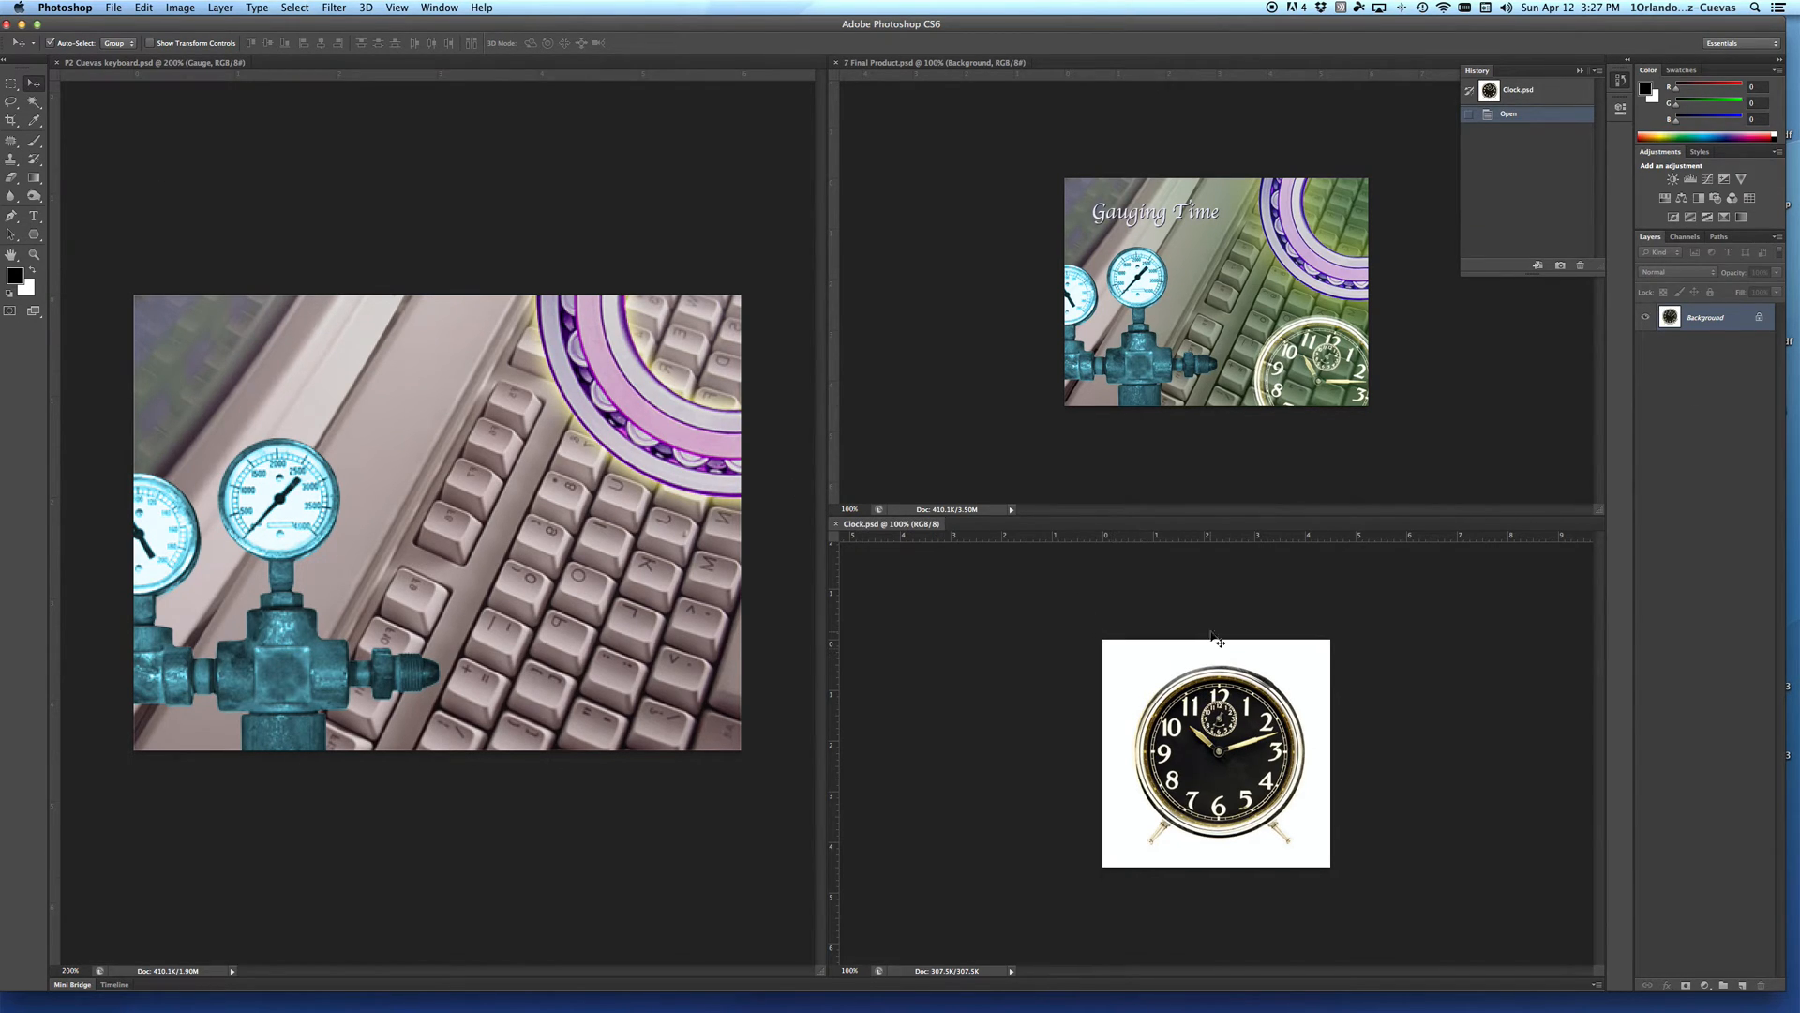
# Step: Select the whole clock canvas and subtract the white background with the Magic Wand, leaving only the clock selected
pyautogui.click(295, 8)
pyautogui.click(304, 34)
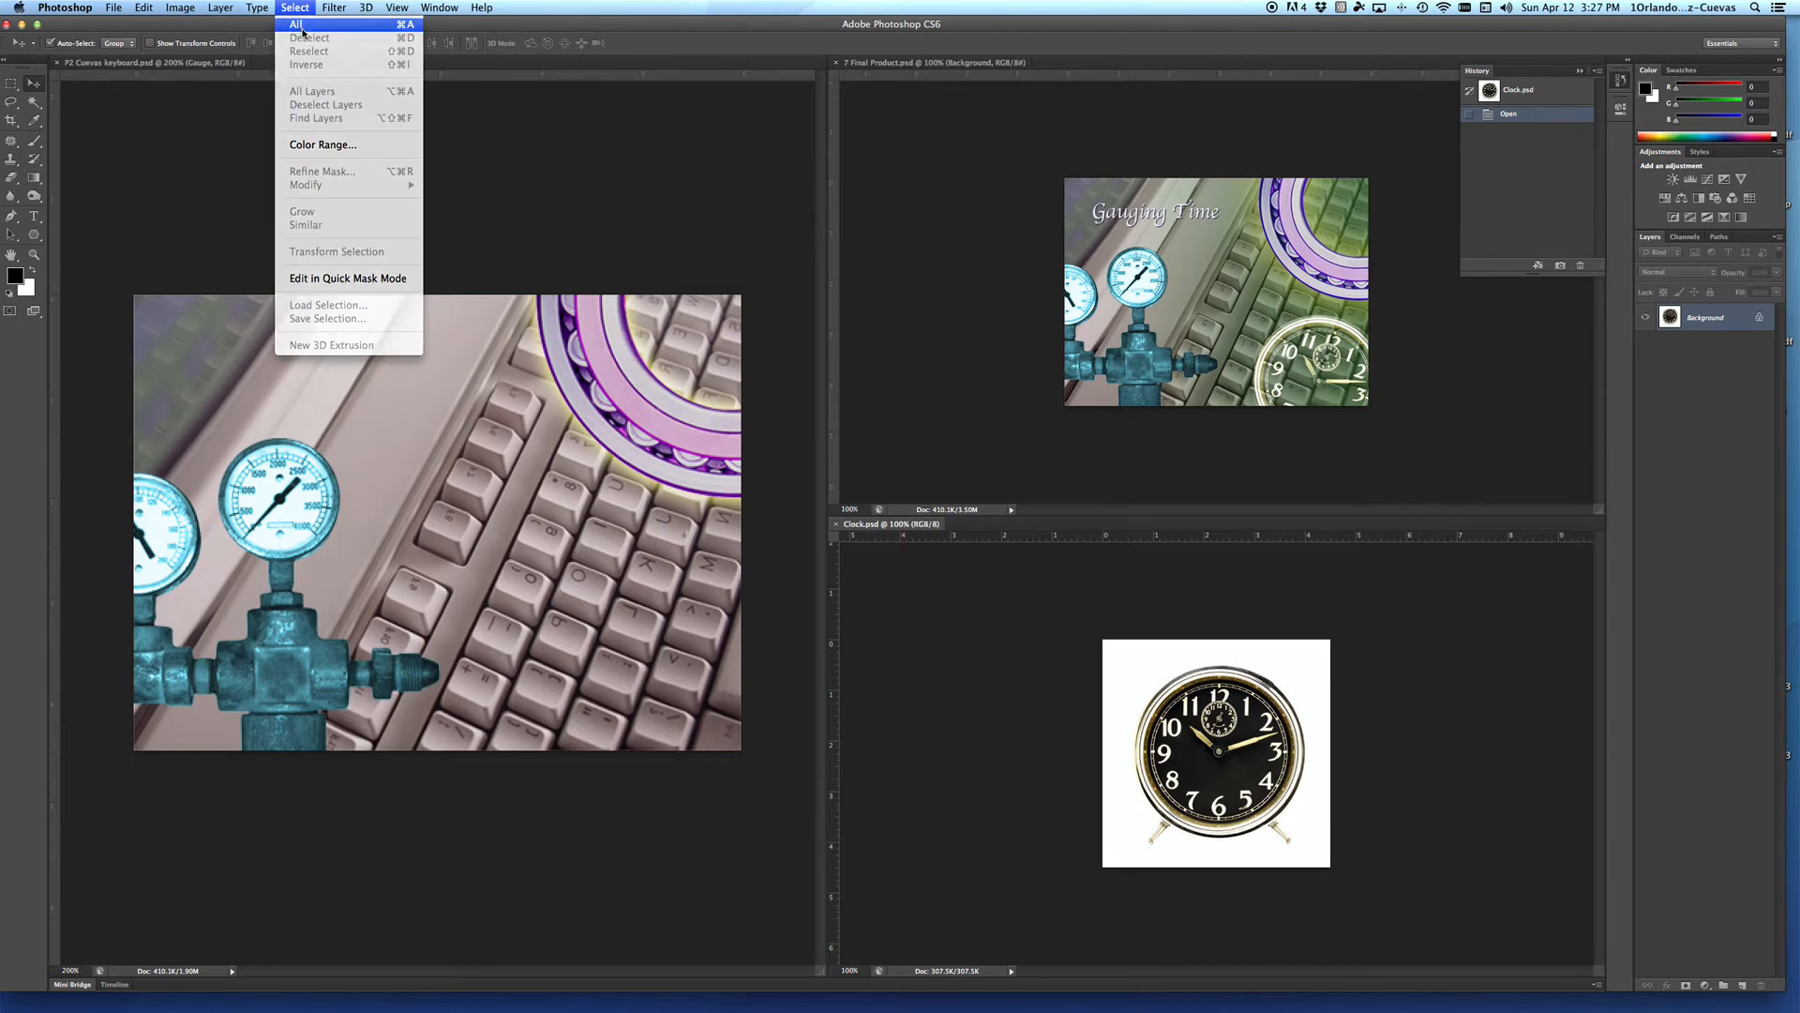
pyautogui.click(32, 105)
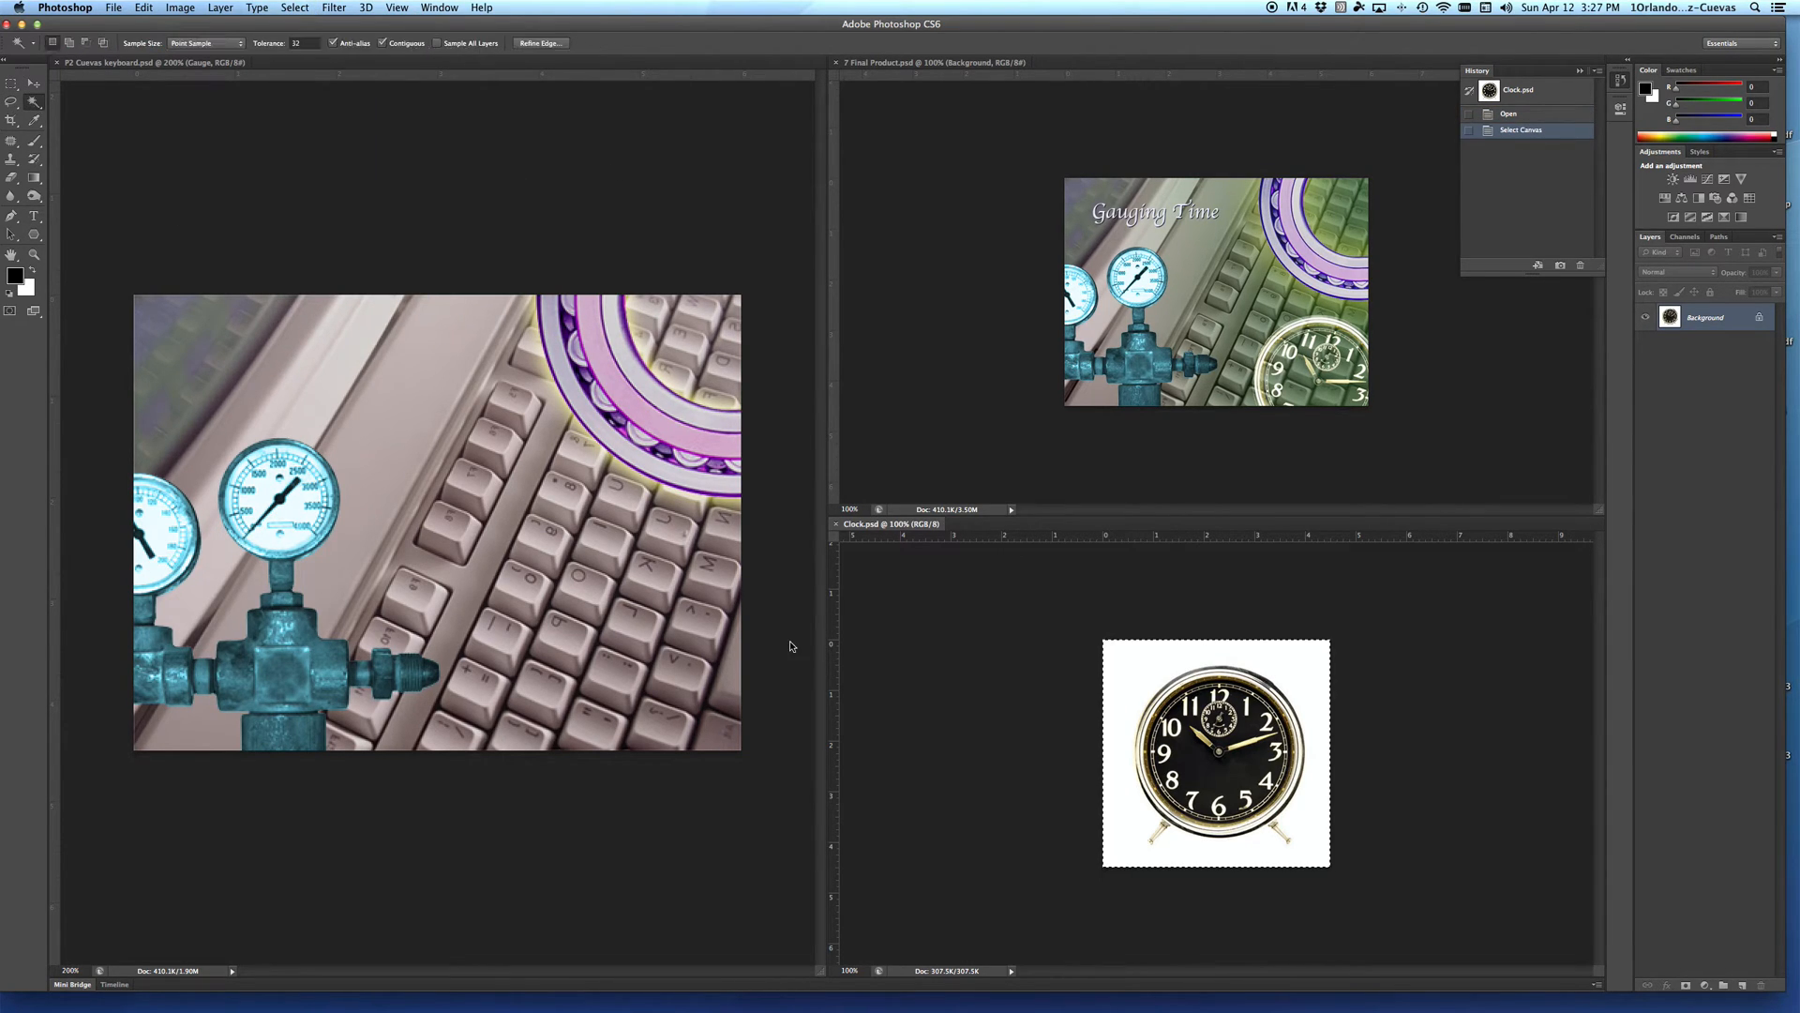
pyautogui.press('alt')
pyautogui.keyDown('alt'); pyautogui.click(1138, 669); pyautogui.keyUp('alt')
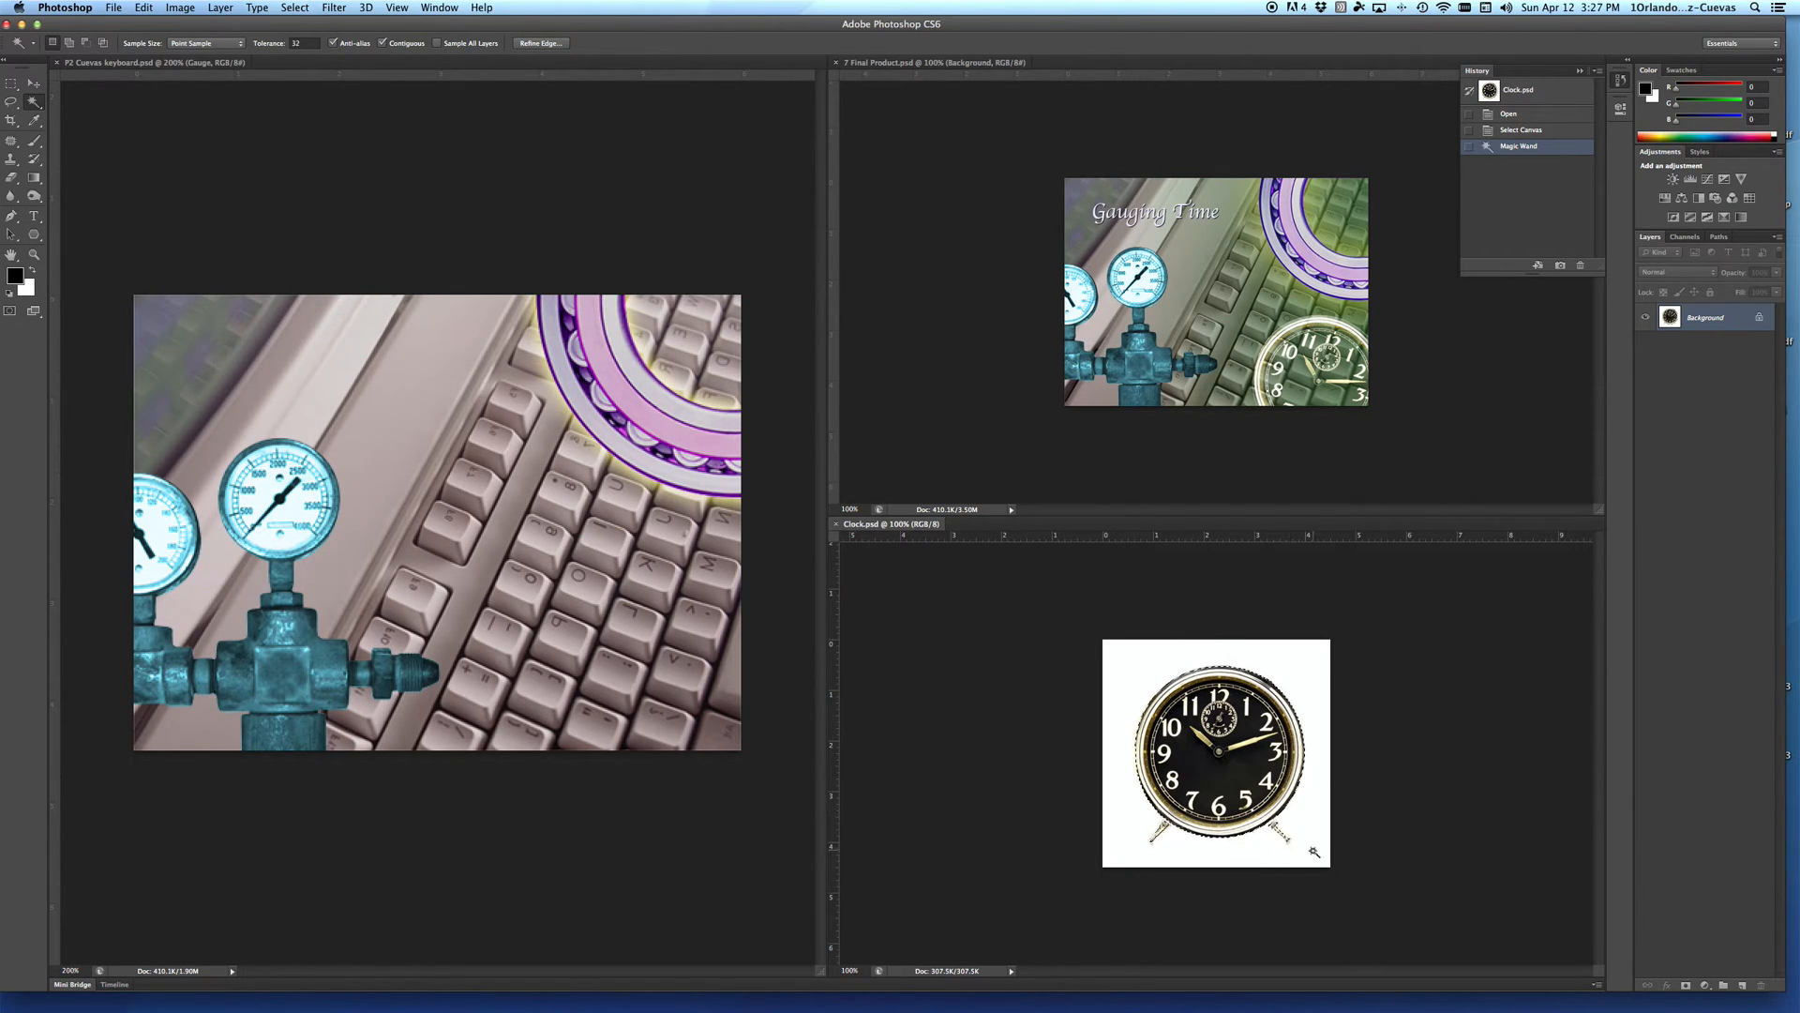
# Step: Subtract the clock's two legs from the selection with the Lasso tool
pyautogui.click(11, 101)
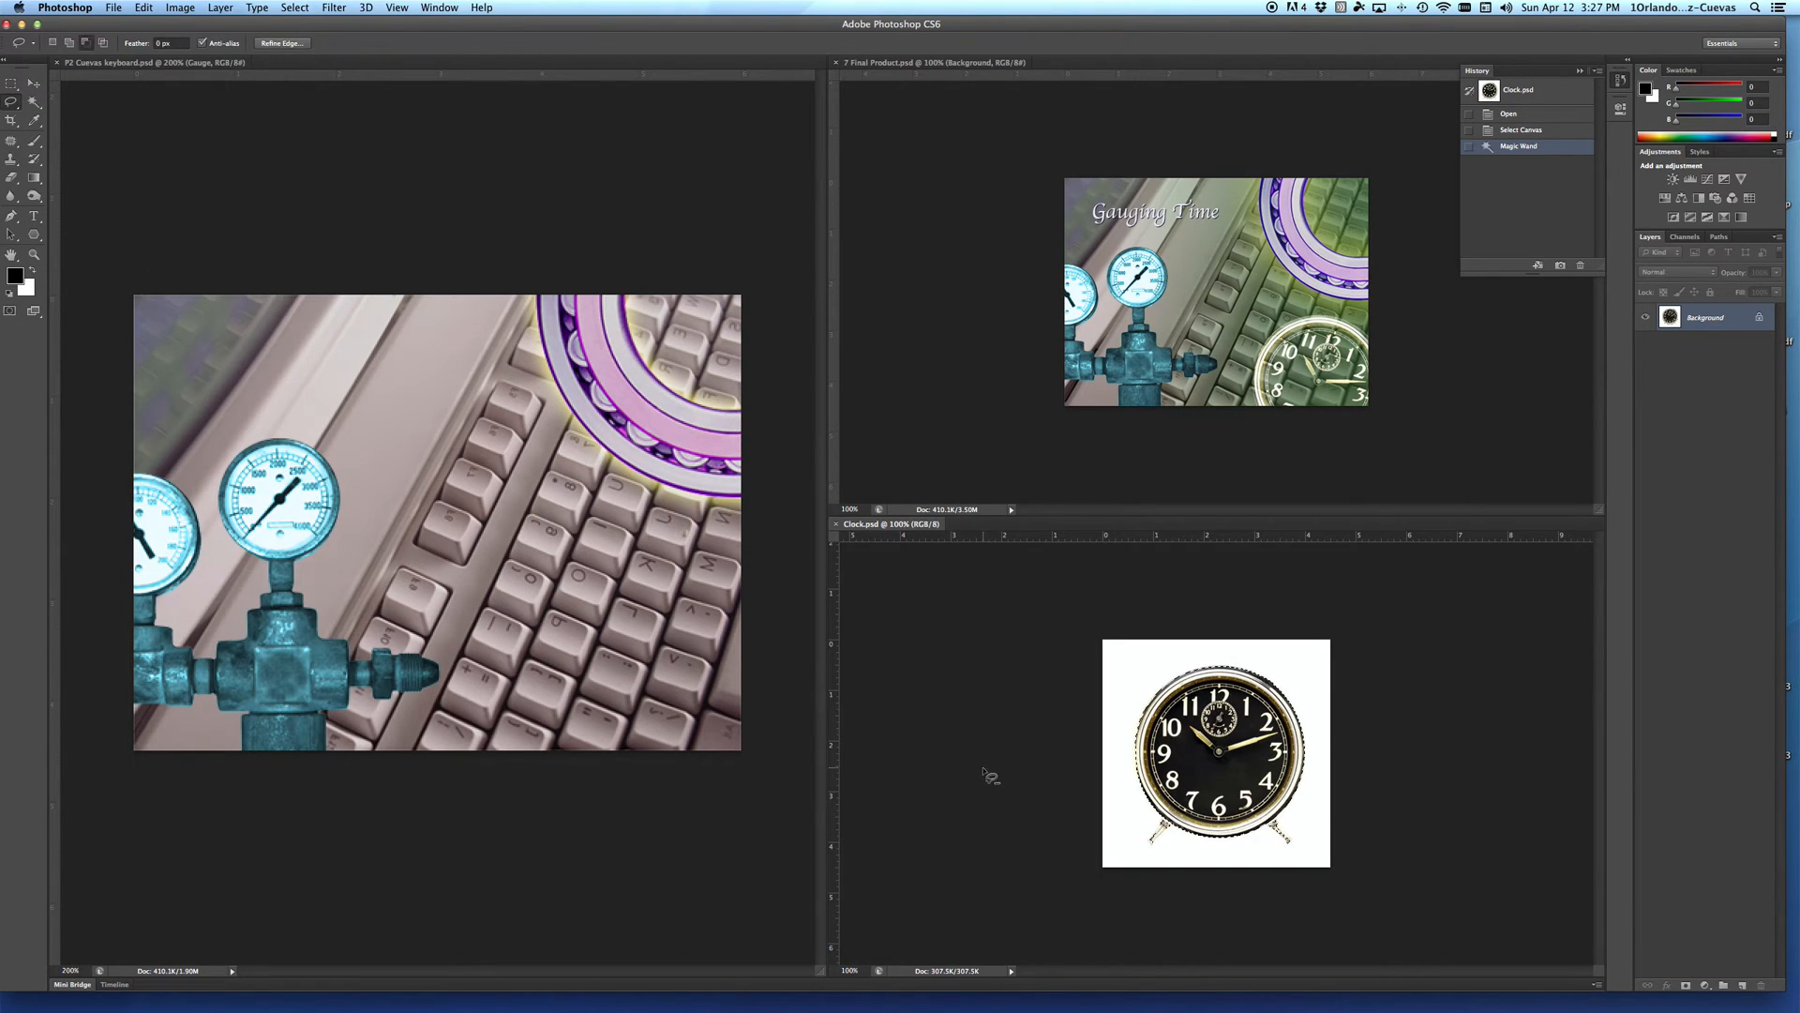
pyautogui.press('x')
pyautogui.keyDown('super'); pyautogui.click(1168, 836); pyautogui.keyUp('super')
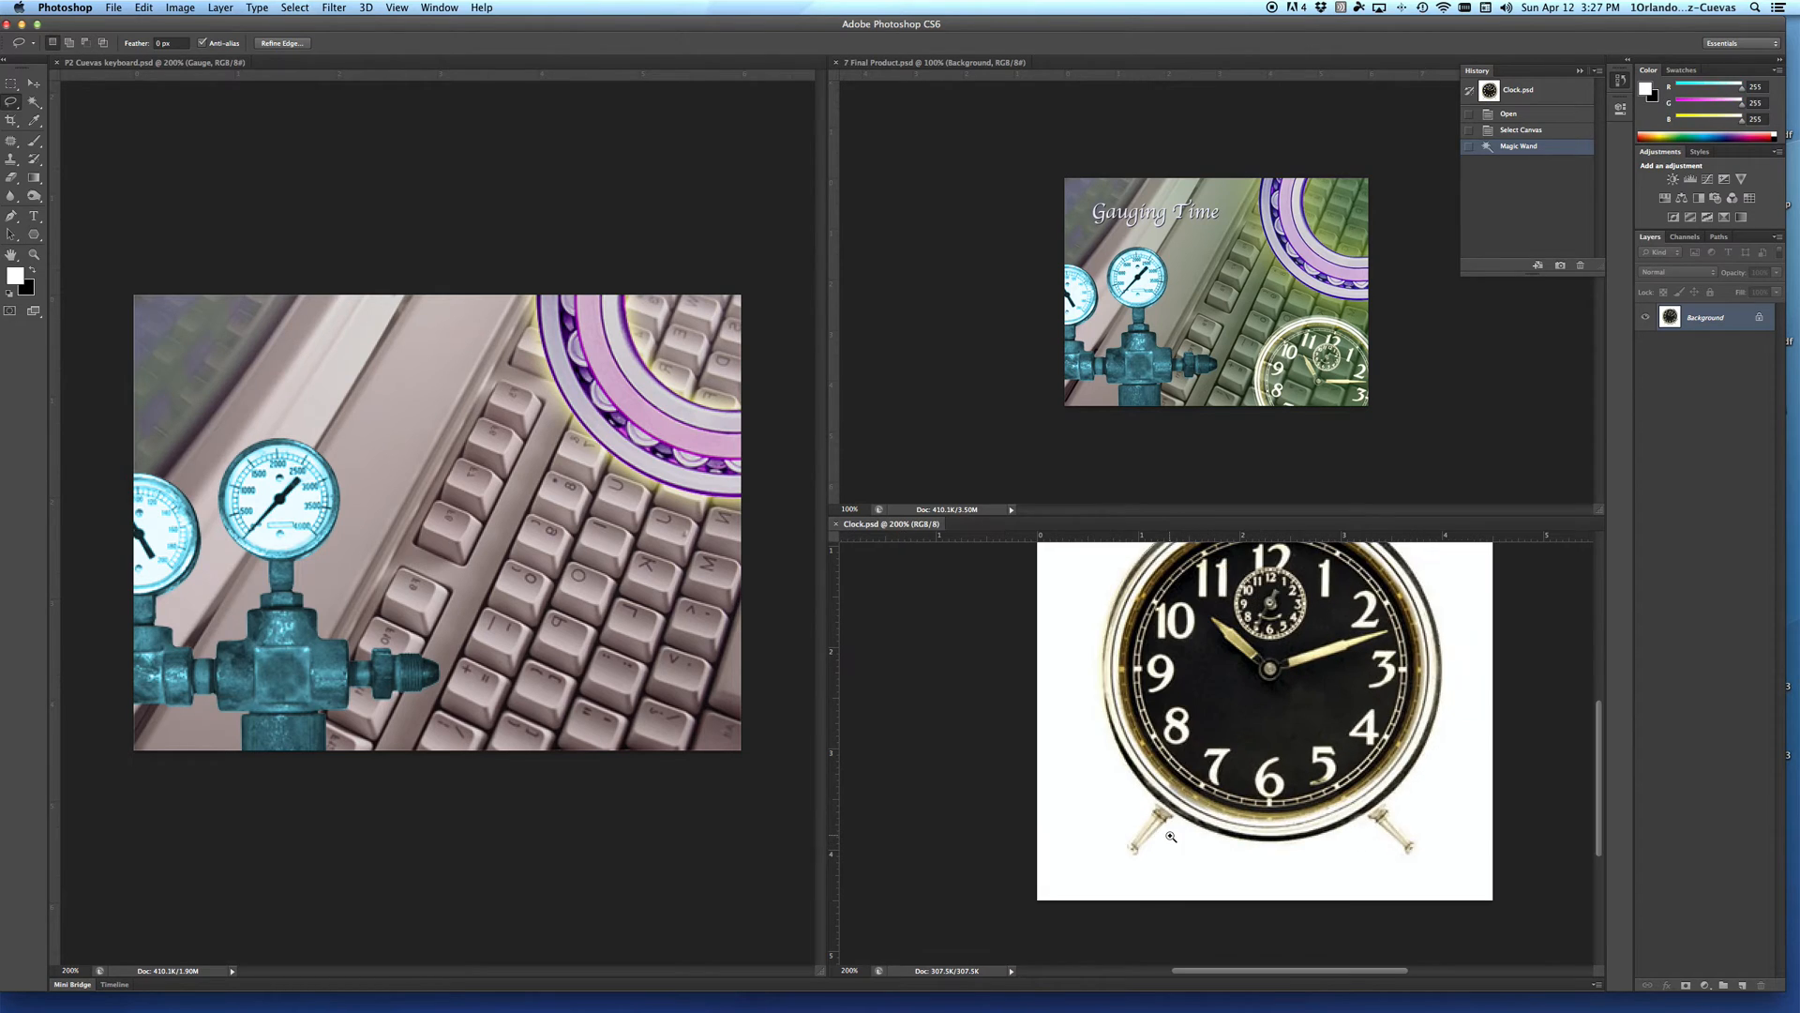
pyautogui.keyDown('super'); pyautogui.click(1169, 837); pyautogui.keyUp('super')
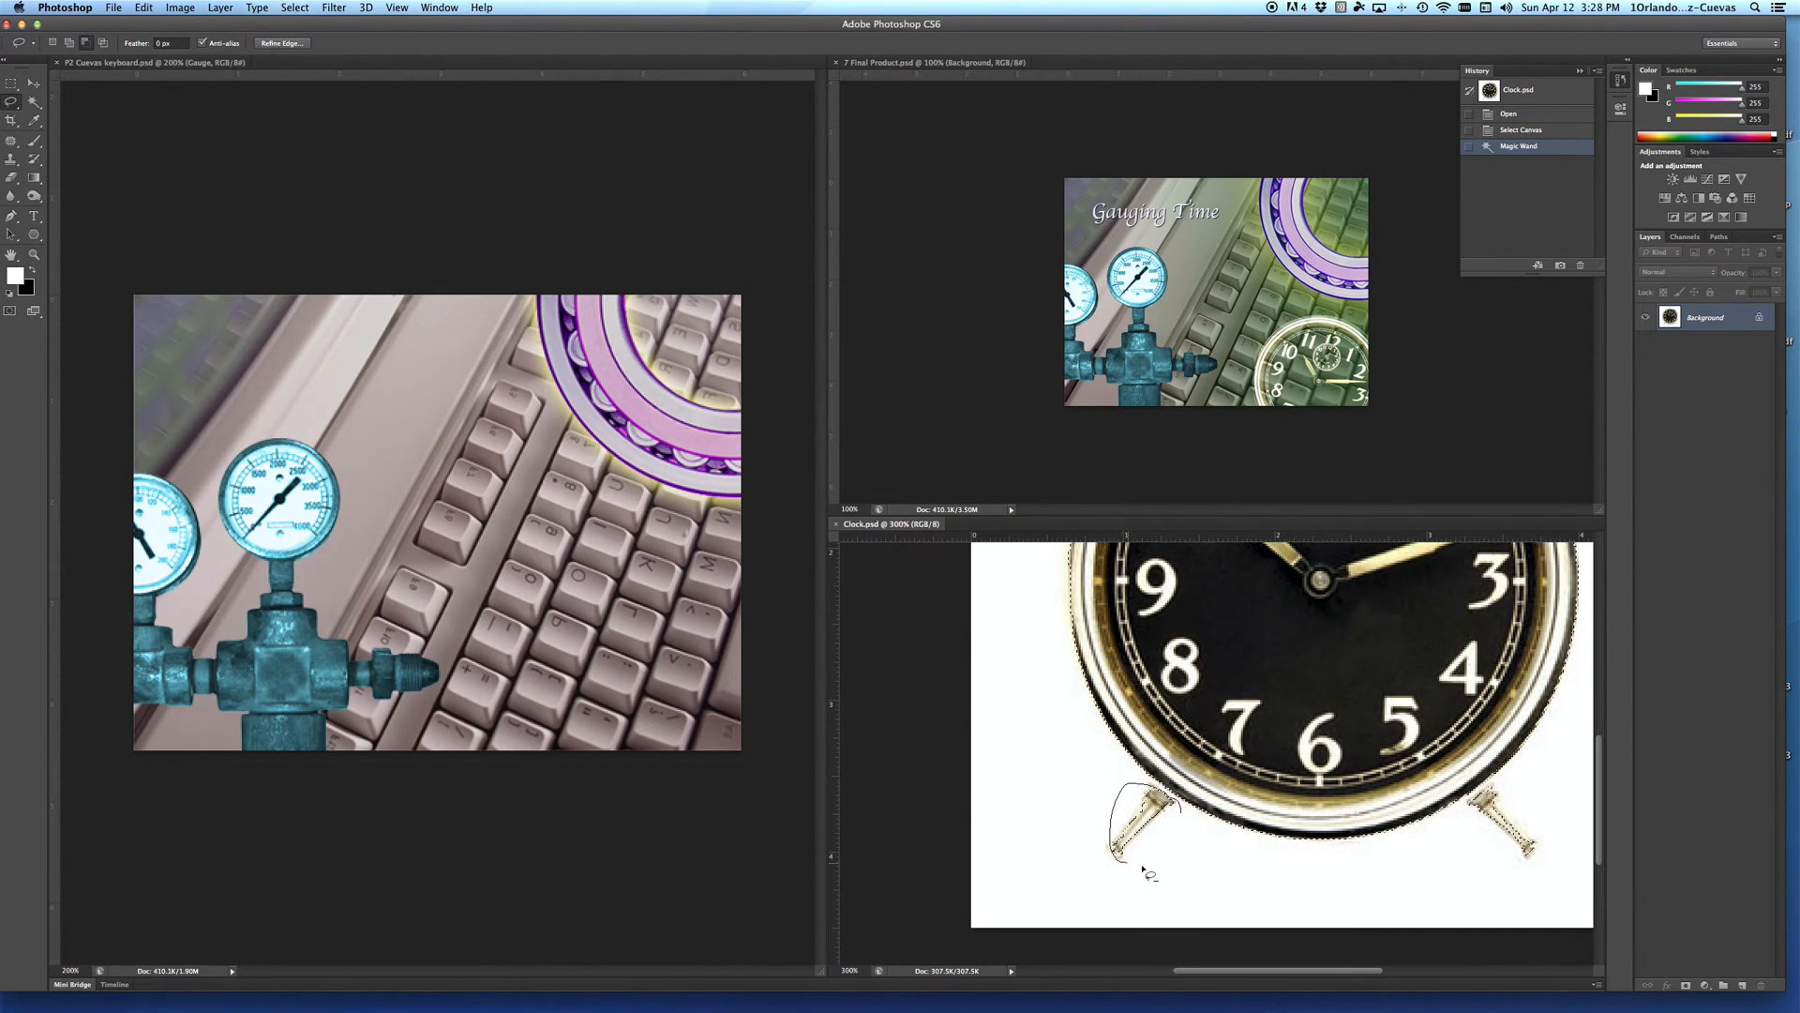
pyautogui.moveTo(1189, 819); pyautogui.dragTo(1183, 812)
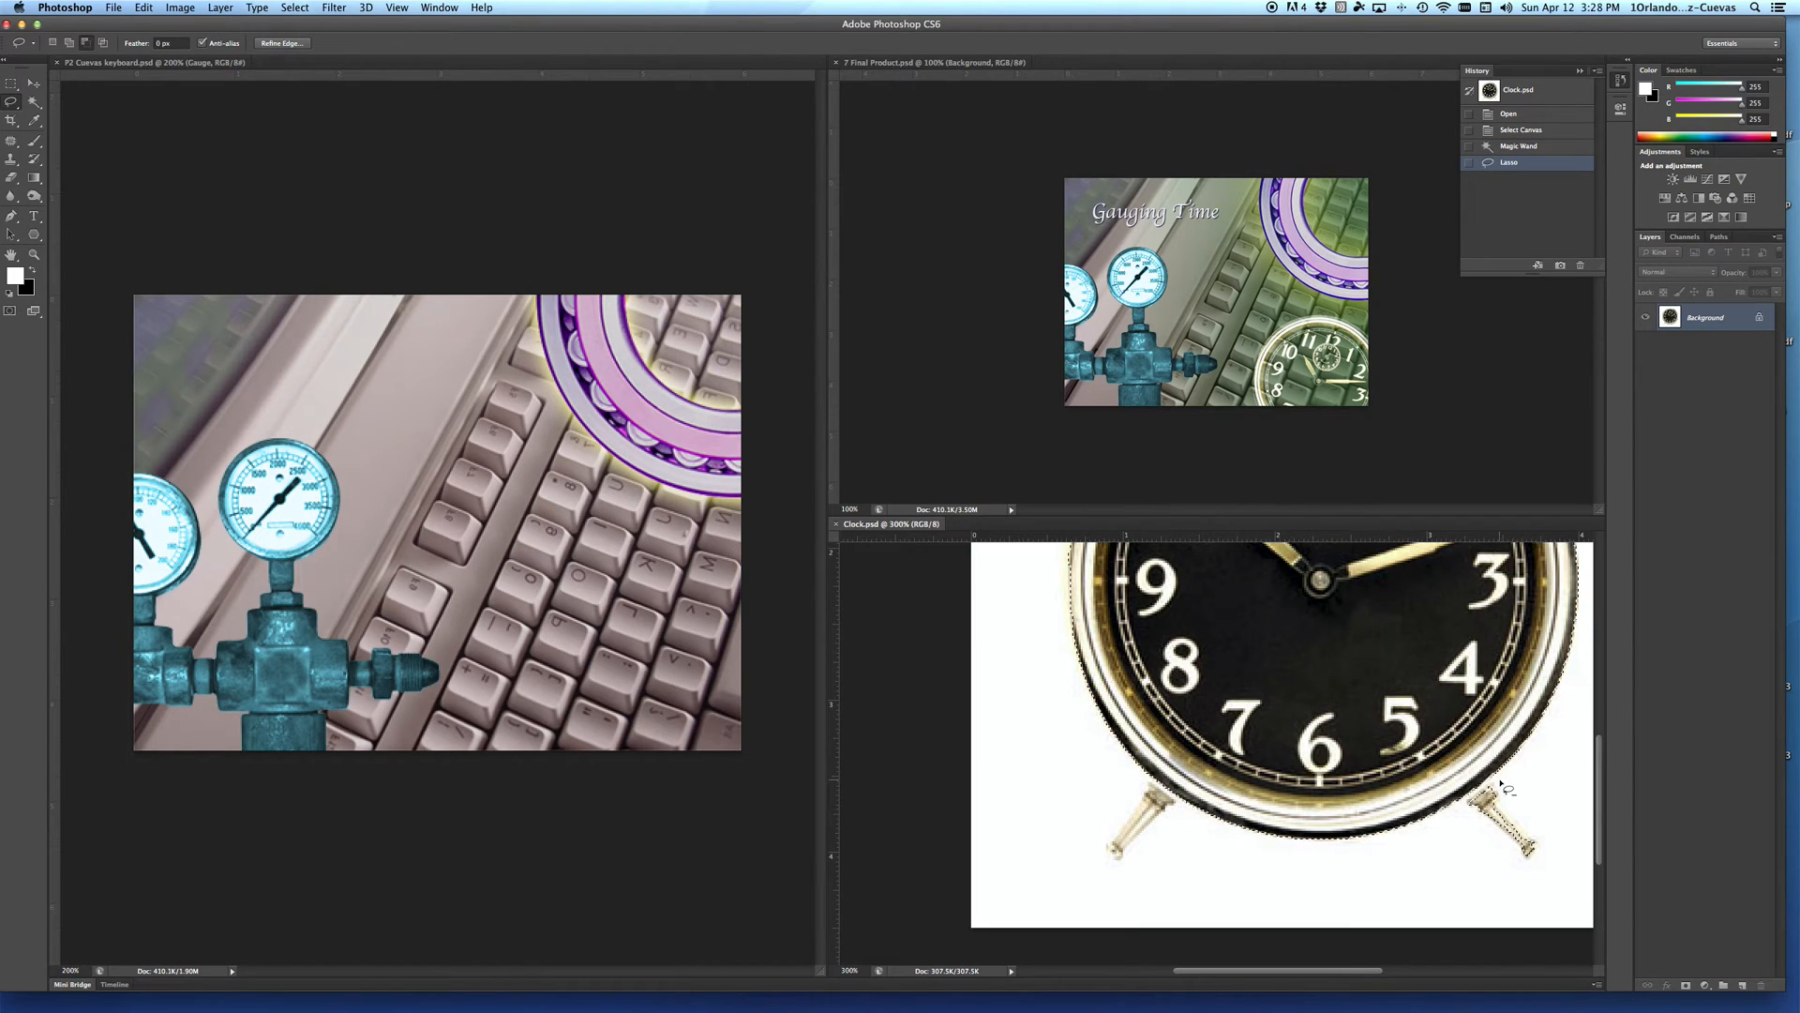
pyautogui.moveTo(1492, 793)
pyautogui.mouseDown()
pyautogui.moveTo(1490, 854)
pyautogui.moveTo(1528, 863)
pyautogui.moveTo(1559, 834)
pyautogui.moveTo(1519, 799)
pyautogui.mouseUp()
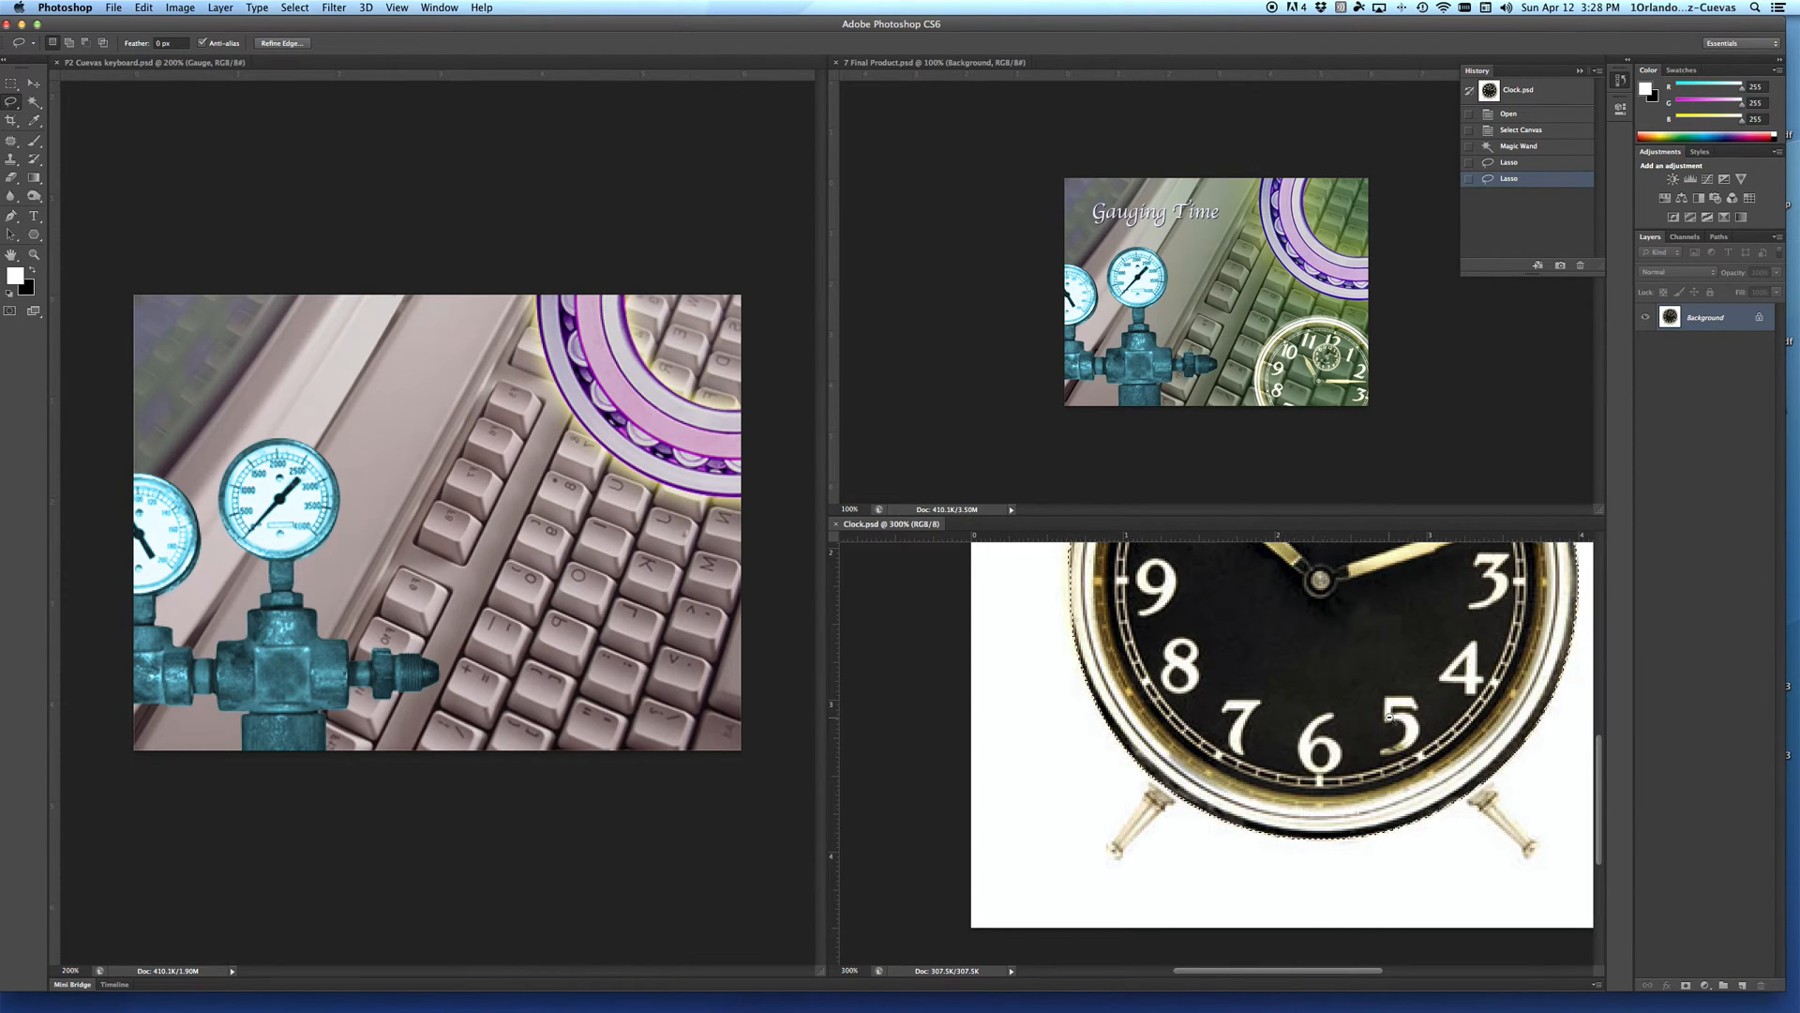
pyautogui.keyDown('alt'); pyautogui.click(1334, 698); pyautogui.keyUp('alt')
pyautogui.keyDown('alt'); pyautogui.click(1335, 698); pyautogui.keyUp('alt')
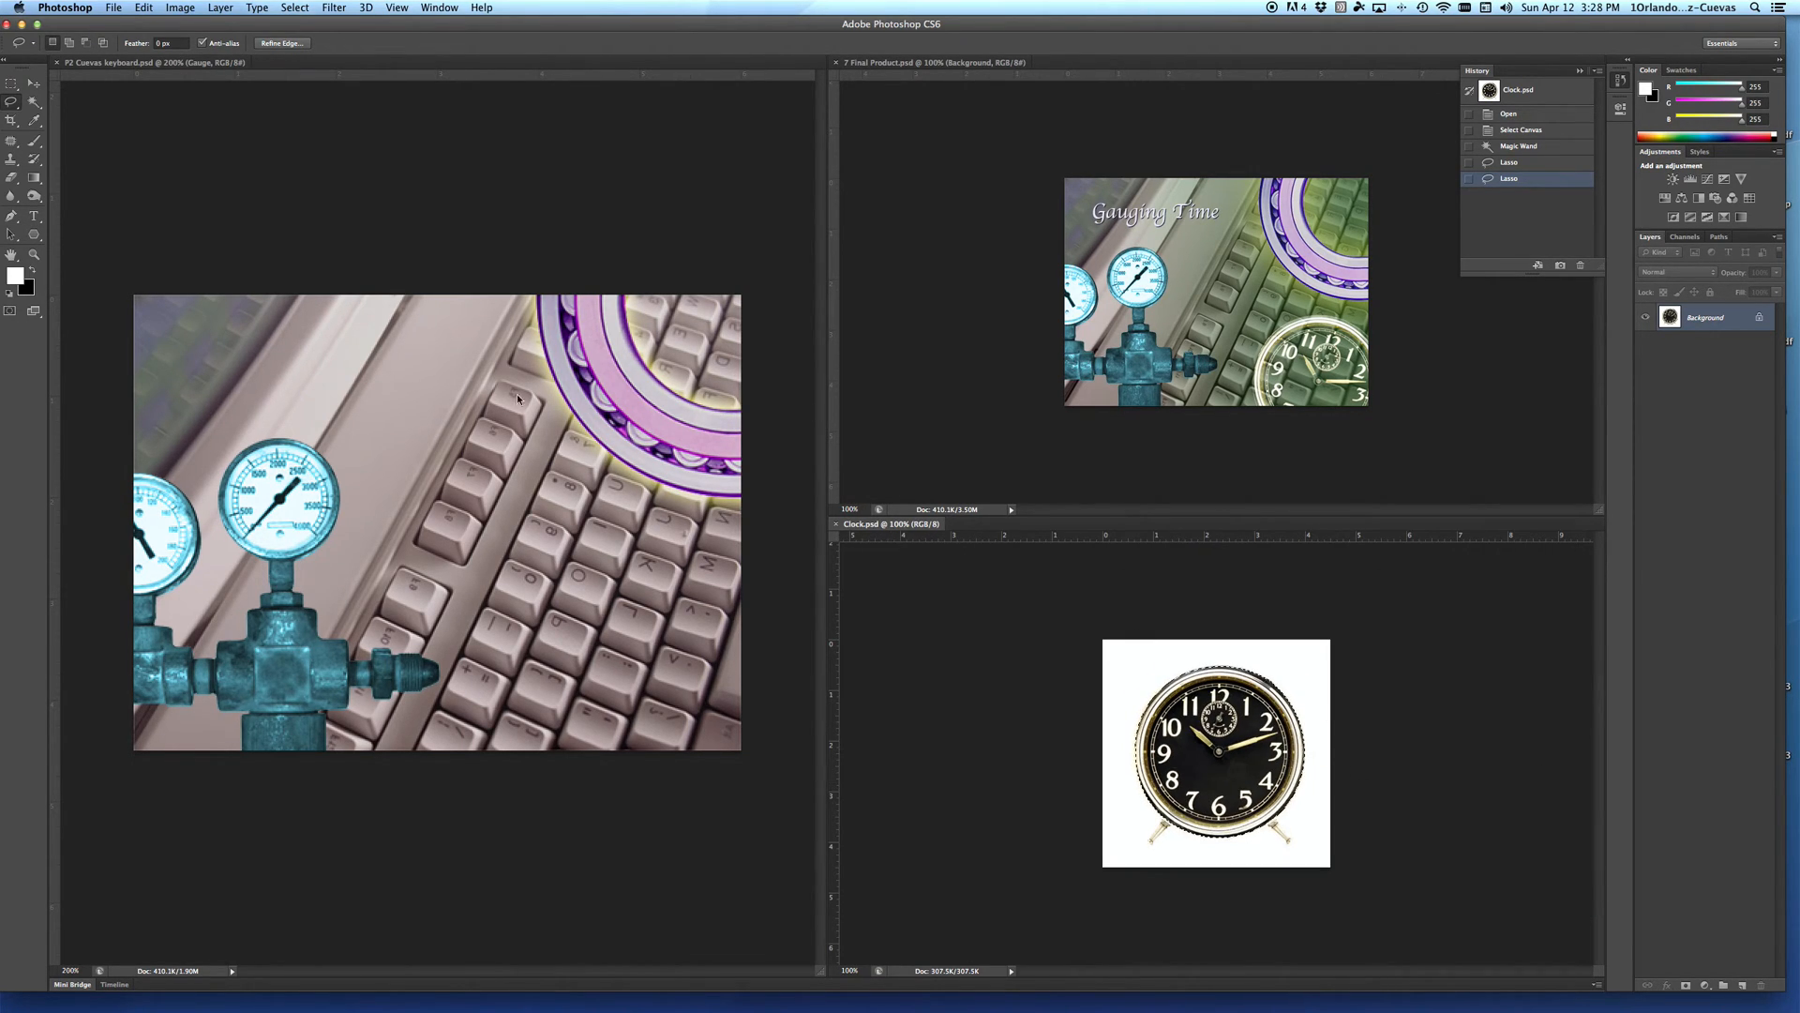
# Step: Move the selected clock into the keyboard document and position it in the lower-right corner of the picture
pyautogui.click(34, 83)
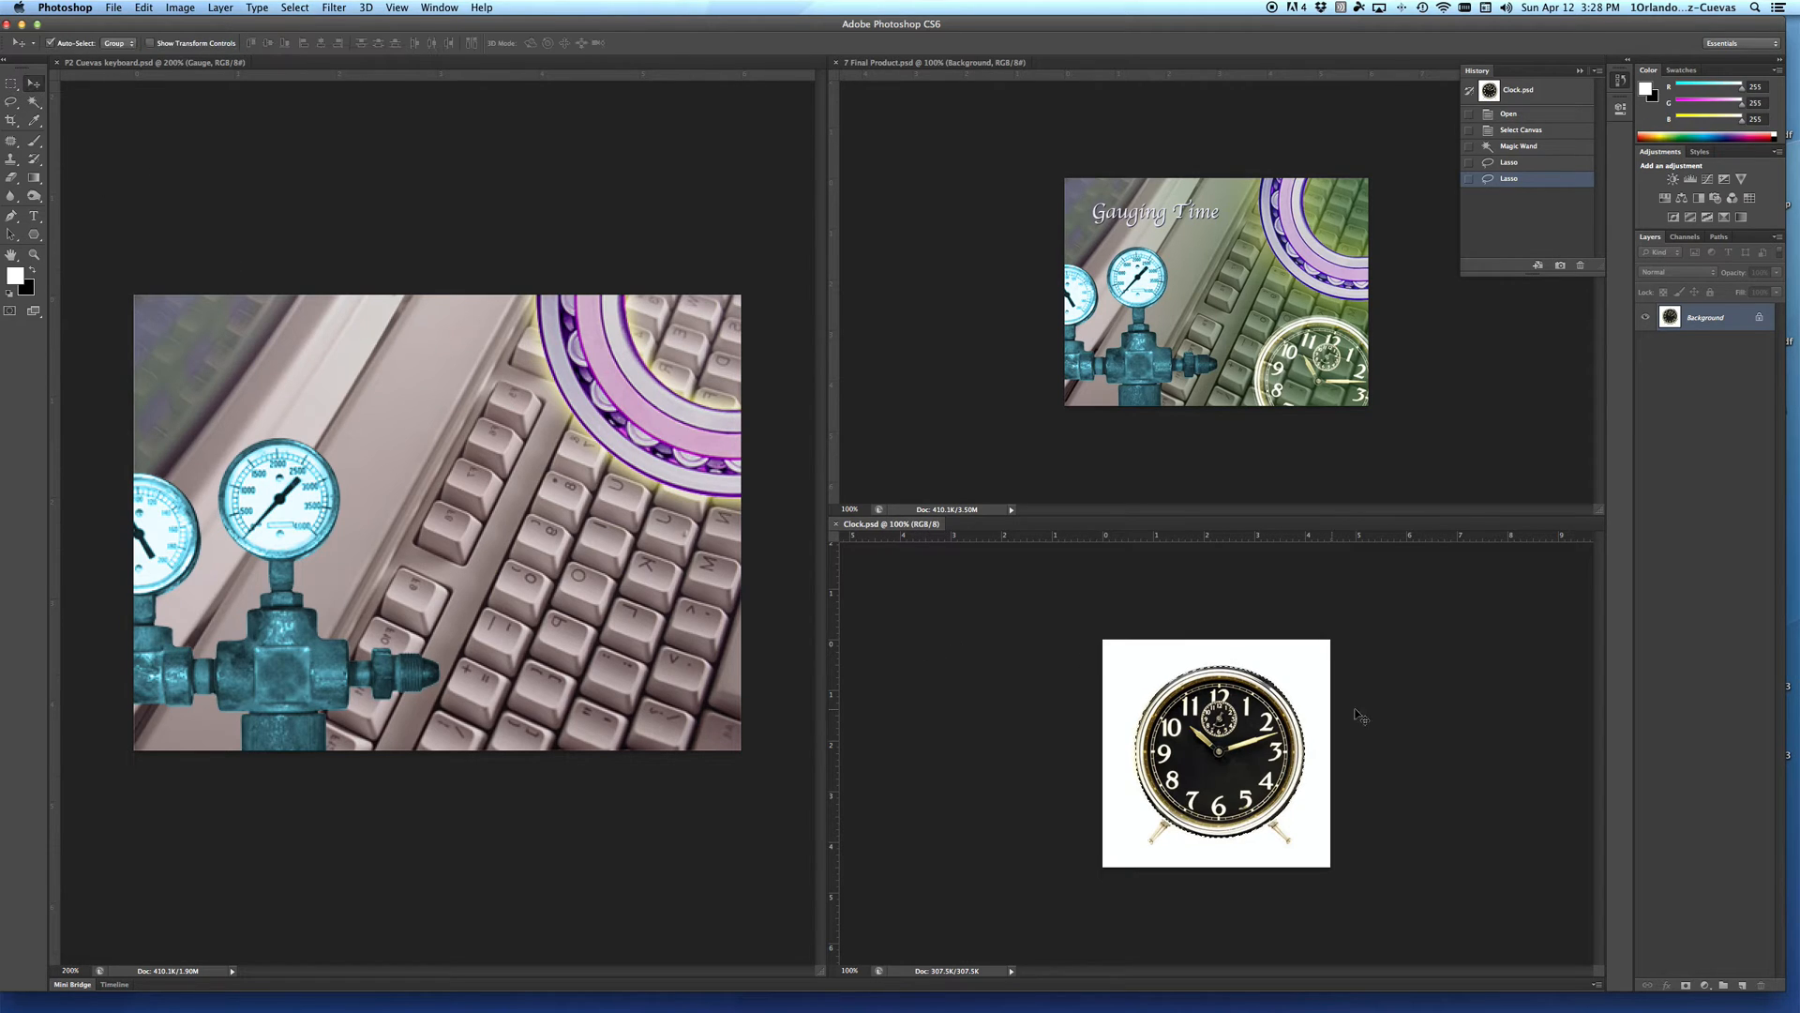
pyautogui.moveTo(1253, 722); pyautogui.dragTo(769, 540)
pyautogui.moveTo(617, 607)
pyautogui.mouseDown()
pyautogui.moveTo(612, 626)
pyautogui.moveTo(637, 552)
pyautogui.moveTo(645, 601)
pyautogui.mouseUp()
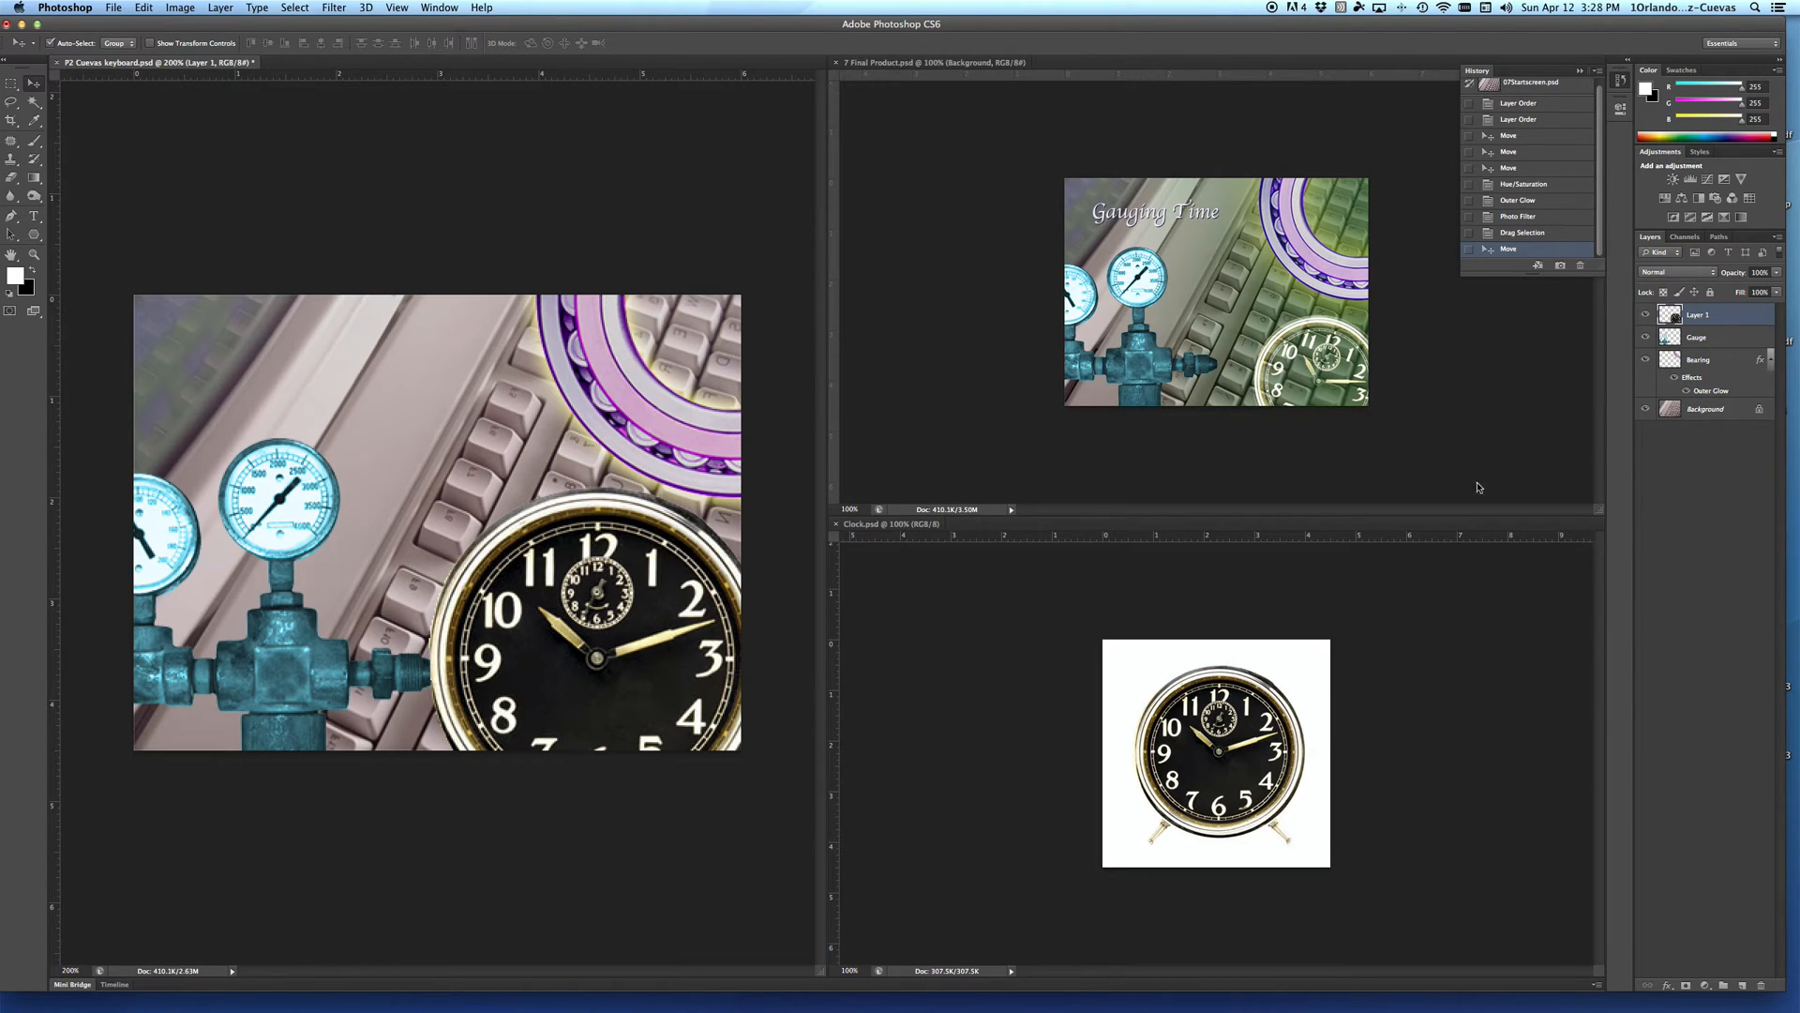
# Step: Set the clock layer's blending mode to Screen and shift the clock slightly further towards the picture's lower-right corner
pyautogui.click(1672, 271)
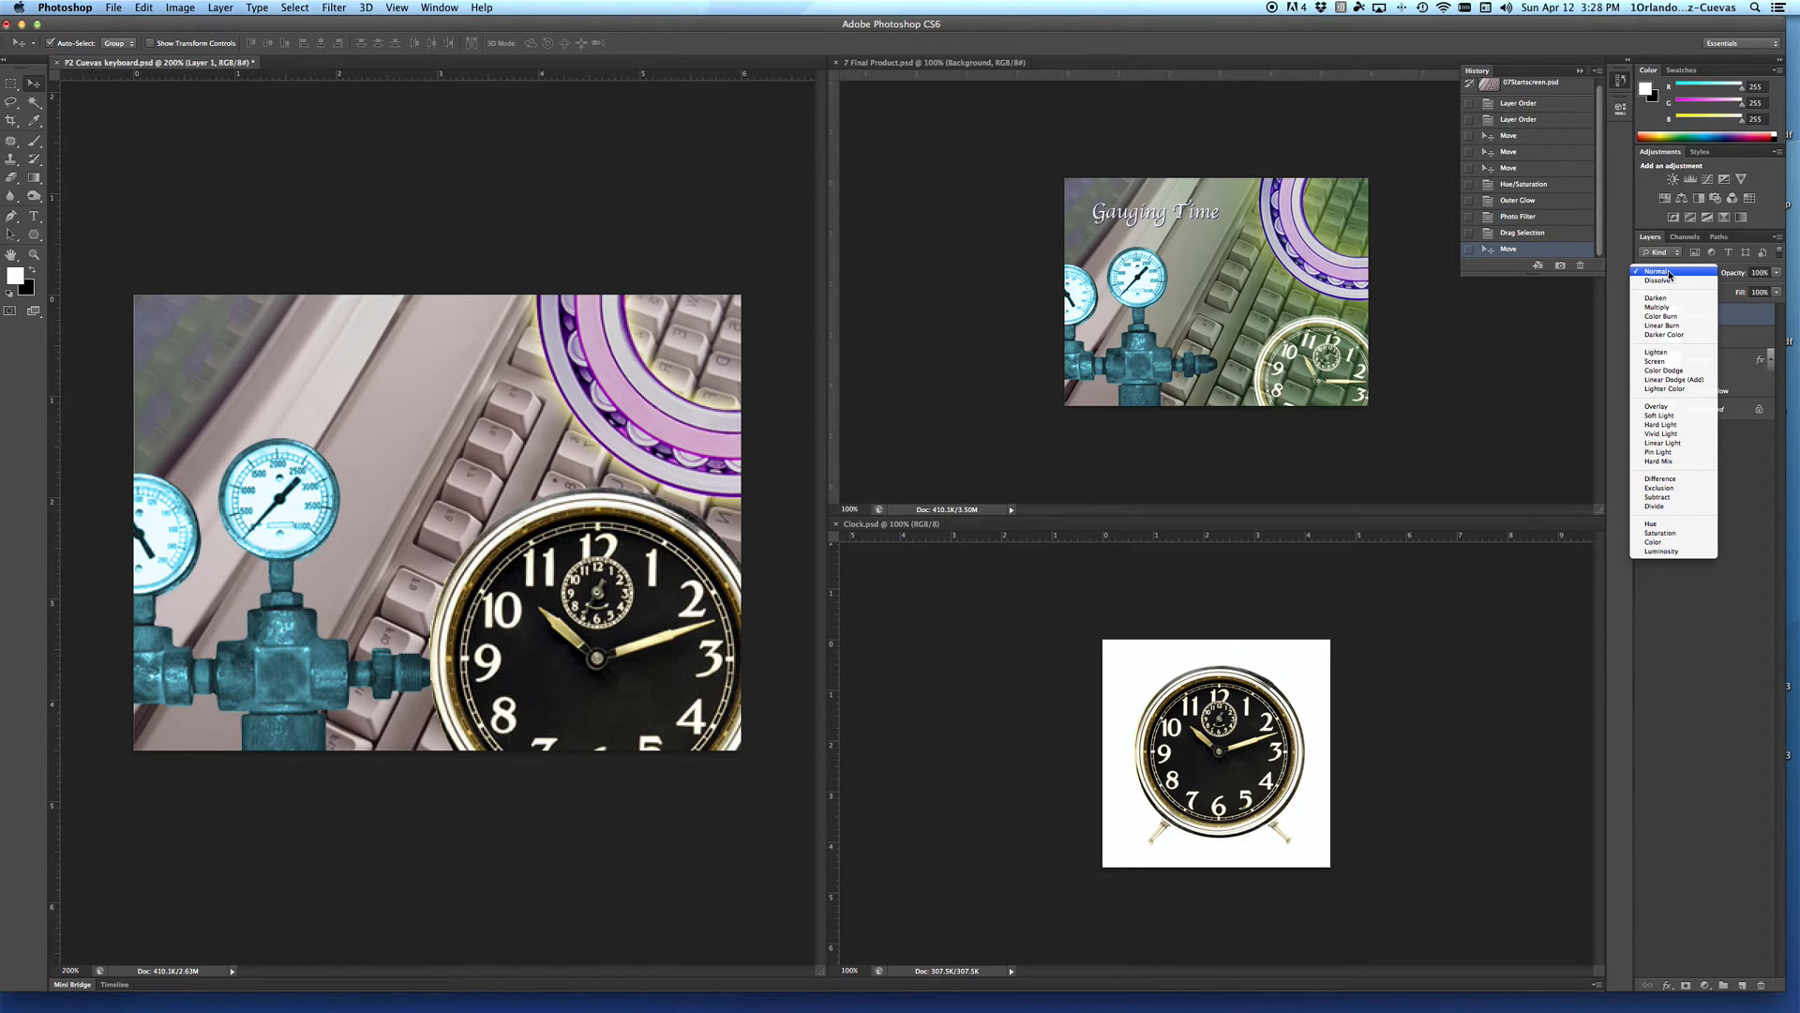
pyautogui.click(1656, 361)
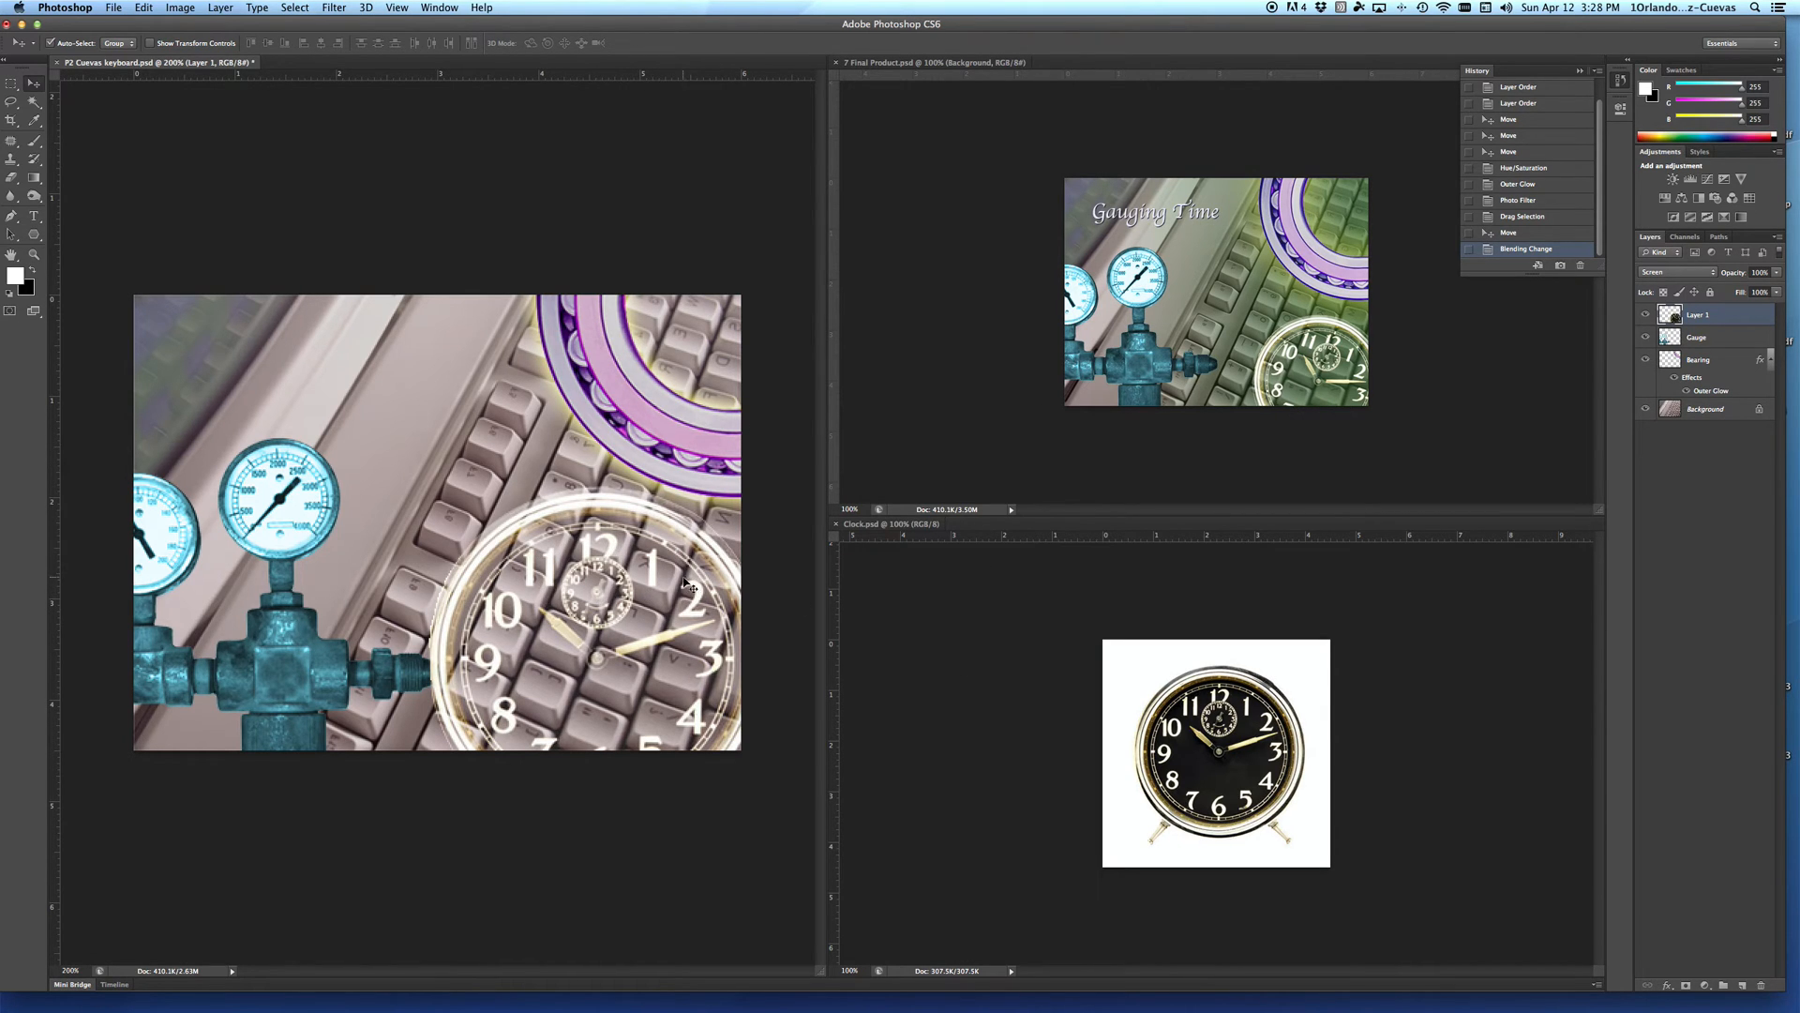
pyautogui.moveTo(611, 512); pyautogui.dragTo(633, 541)
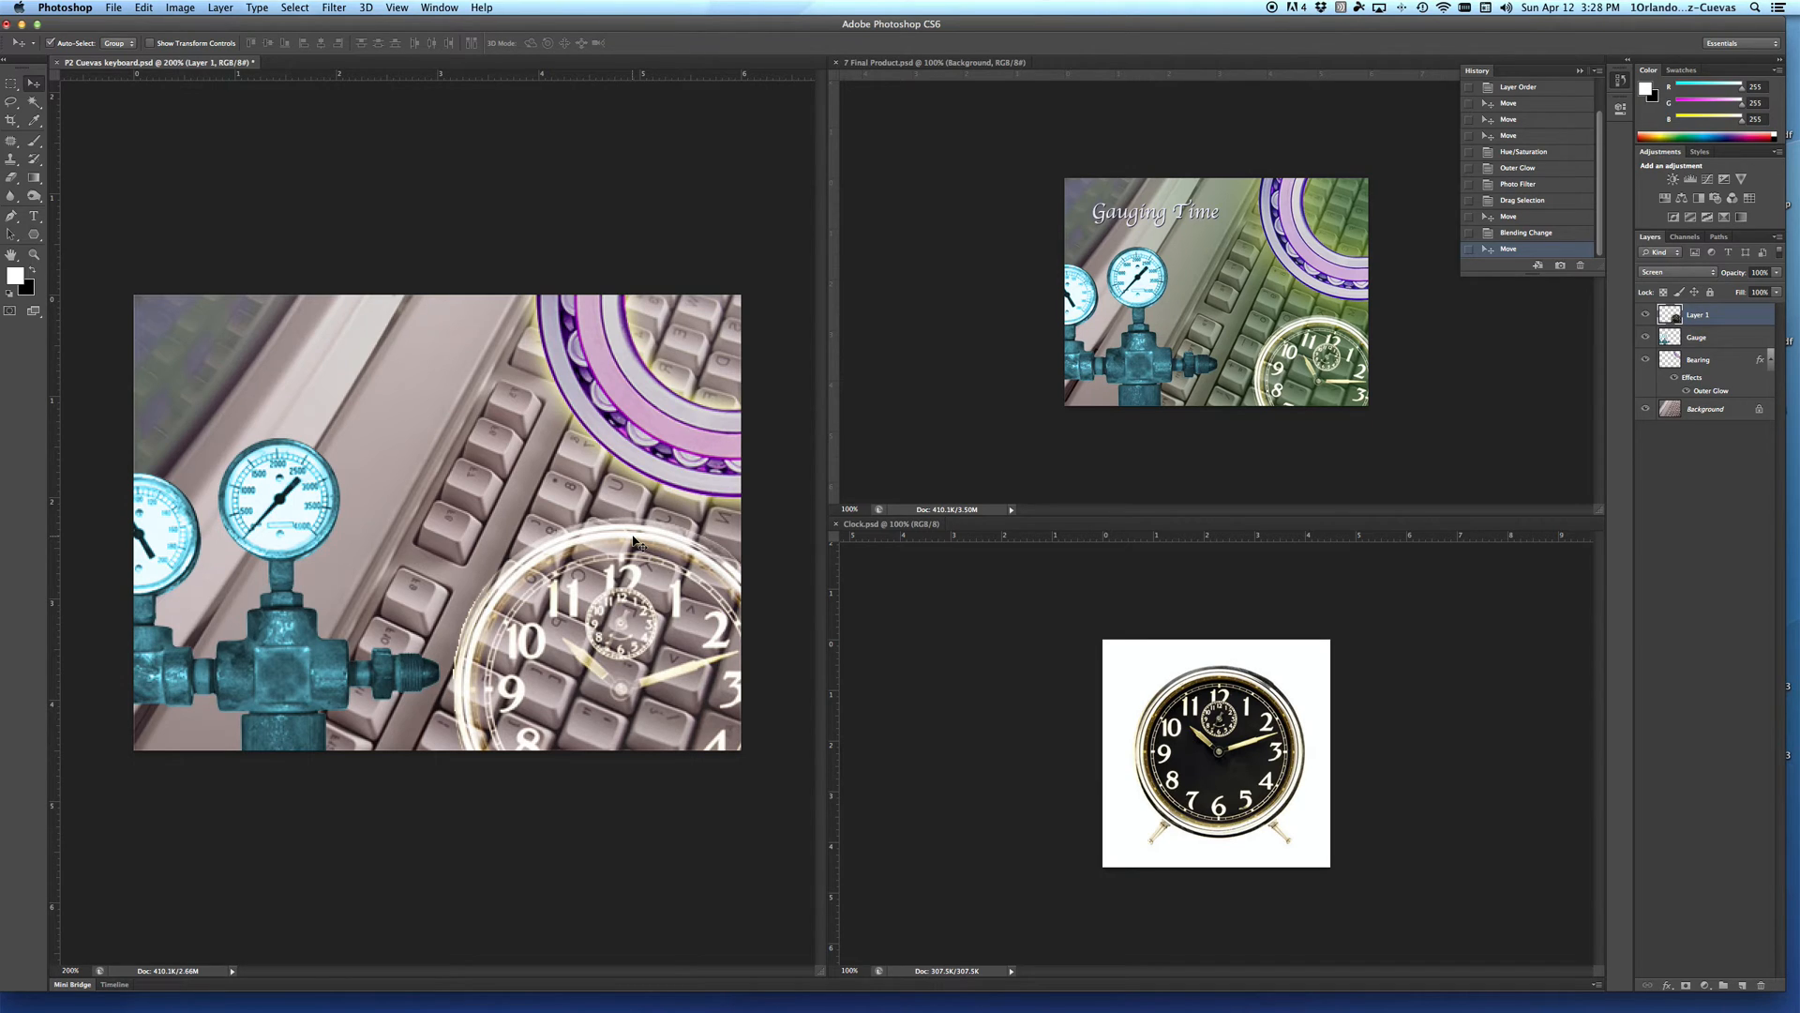
# Step: Free-transform the clock layer, rotating it clockwise and scaling it down slightly in the lower-right corner of the picture
pyautogui.press('super+t')
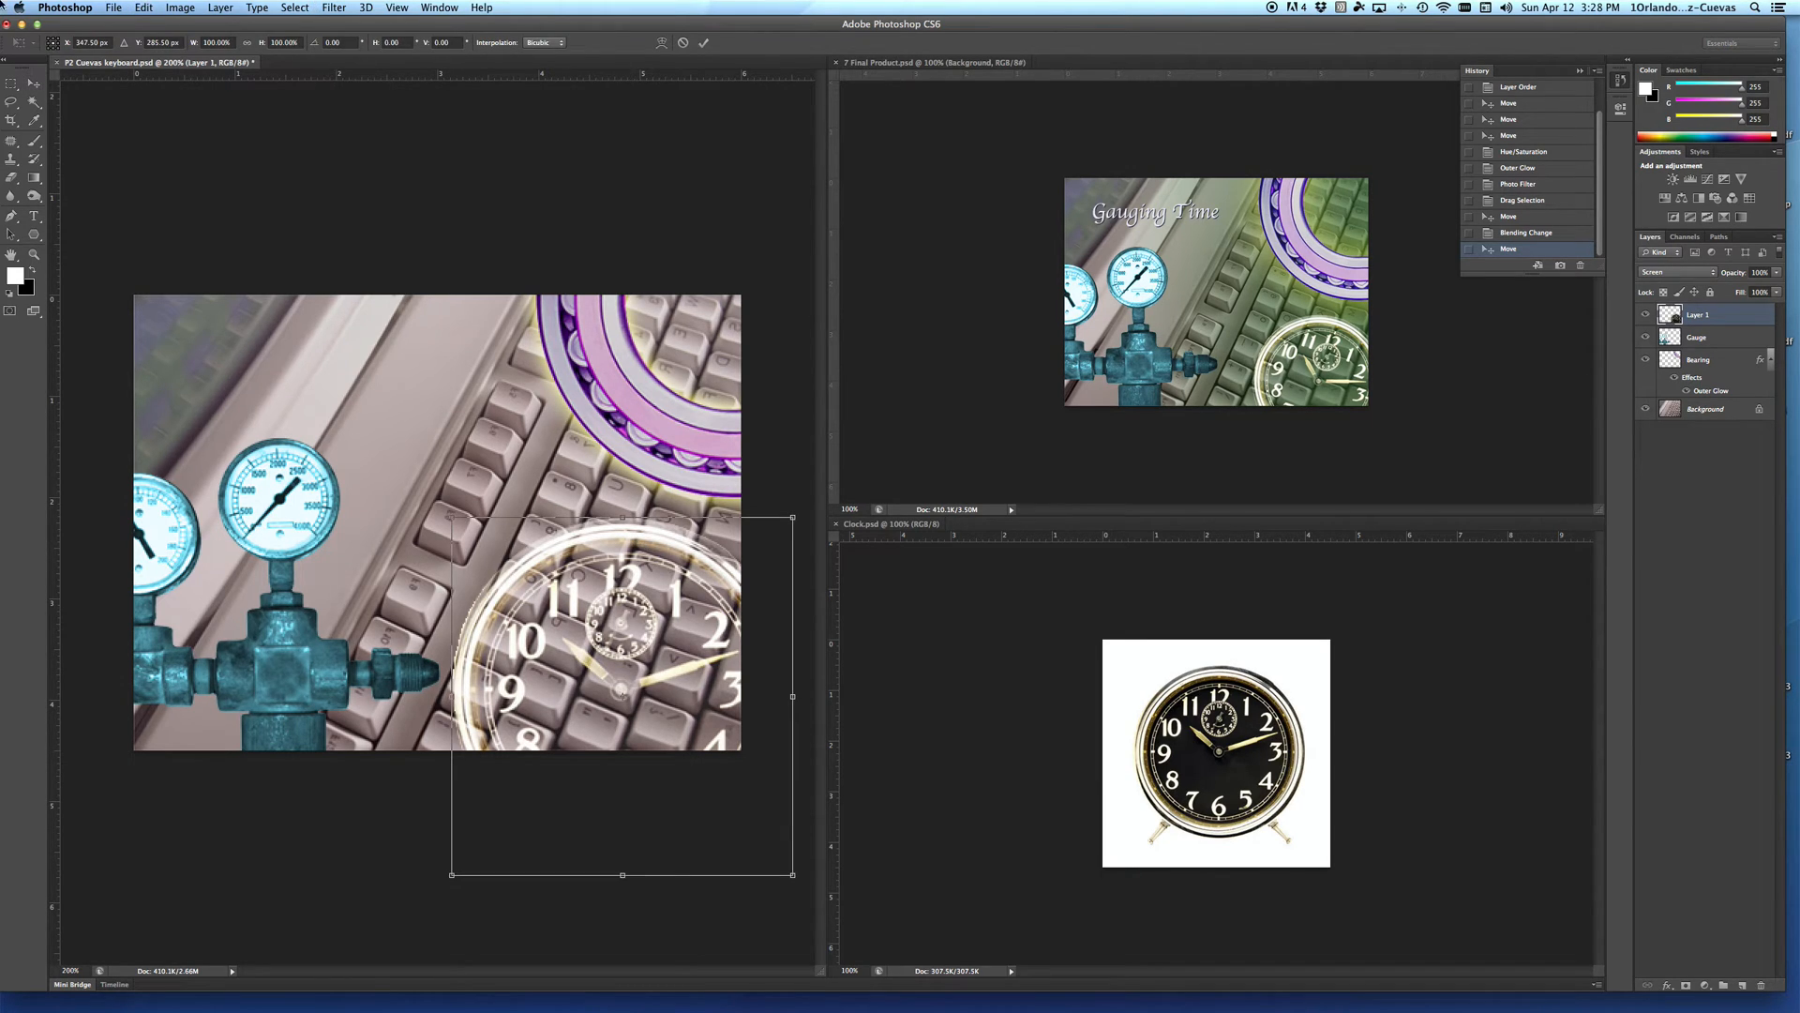
pyautogui.click(141, 8)
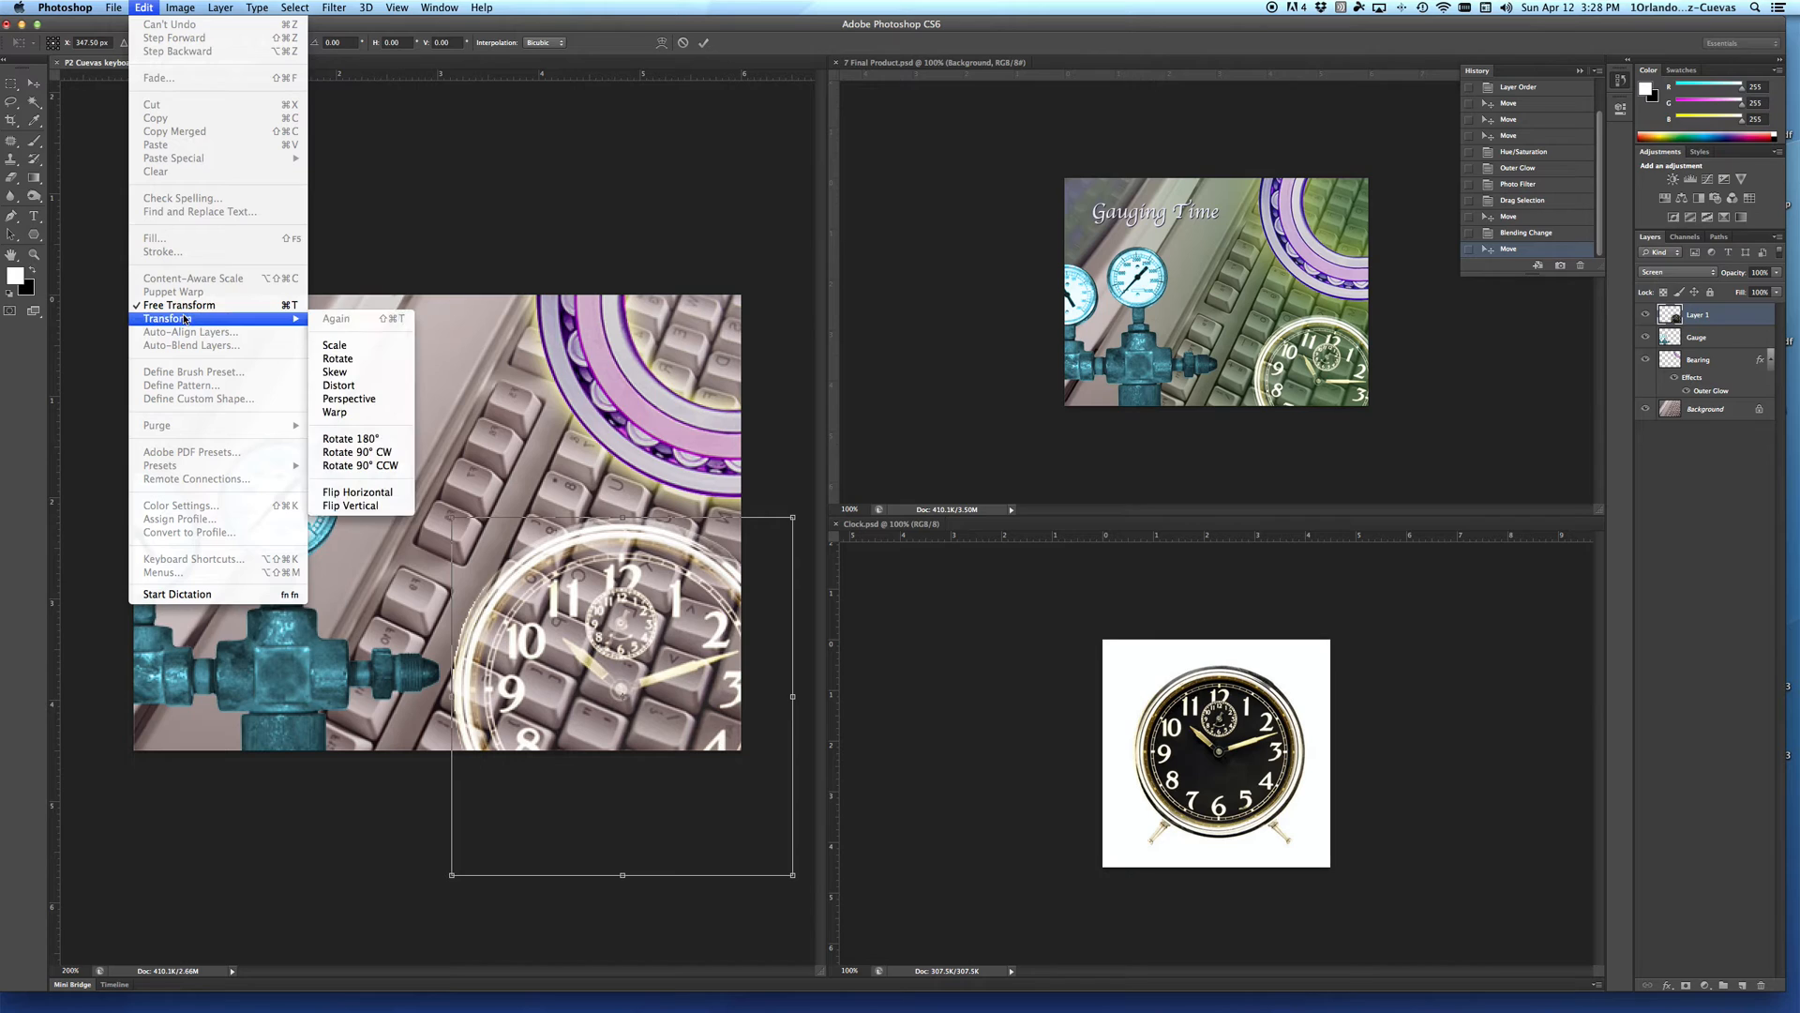
pyautogui.click(291, 307)
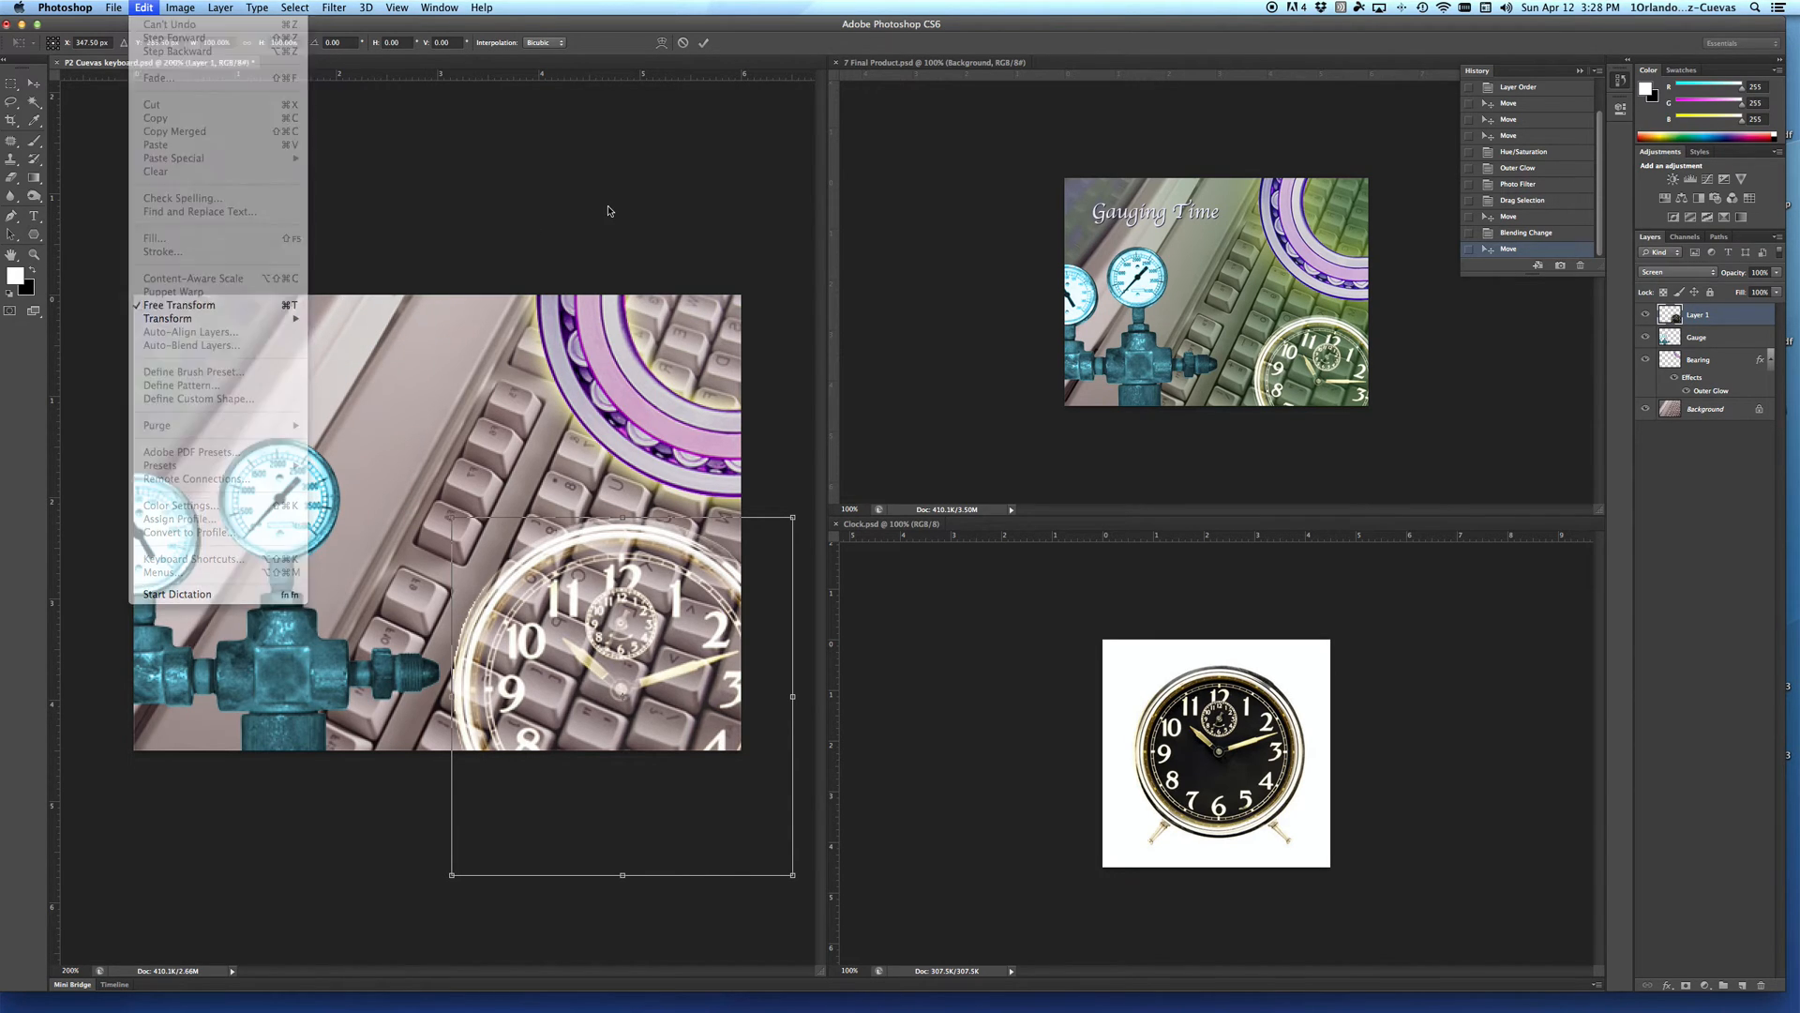
pyautogui.moveTo(437, 502); pyautogui.dragTo(569, 501)
pyautogui.press('Return')
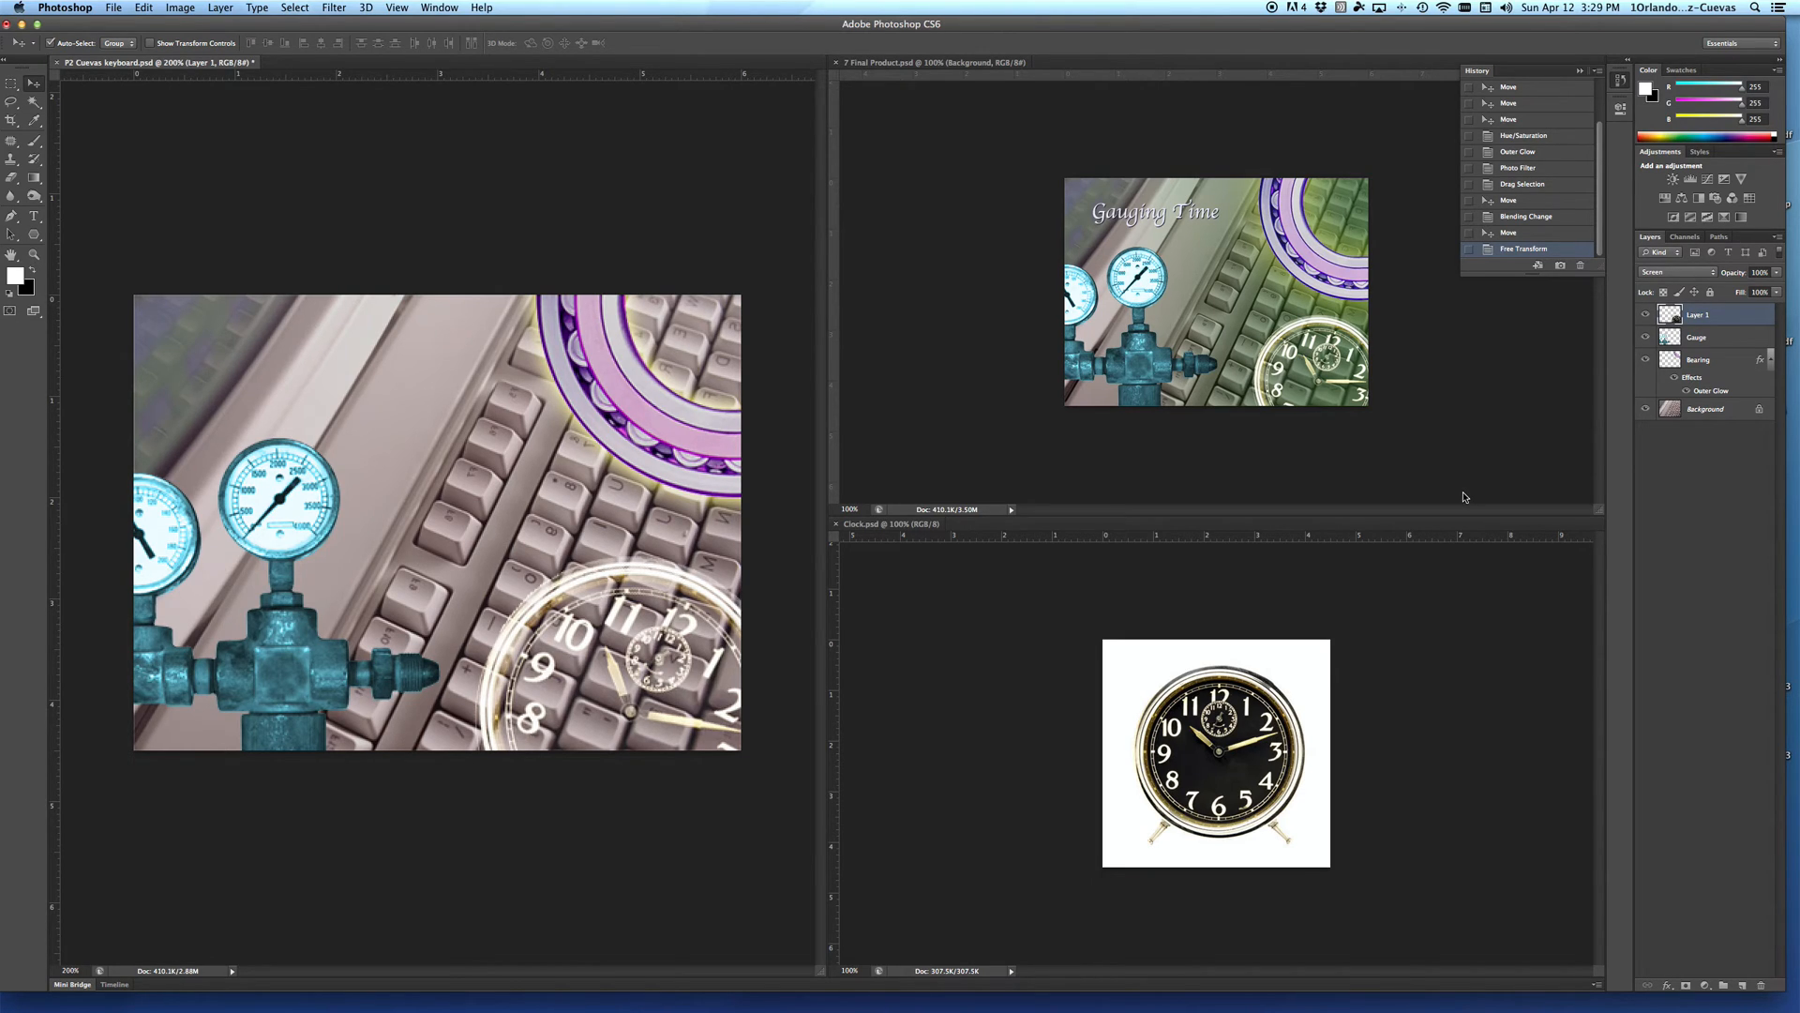
# Step: Create a new layer named Gradient directly above the Background layer
pyautogui.click(1741, 410)
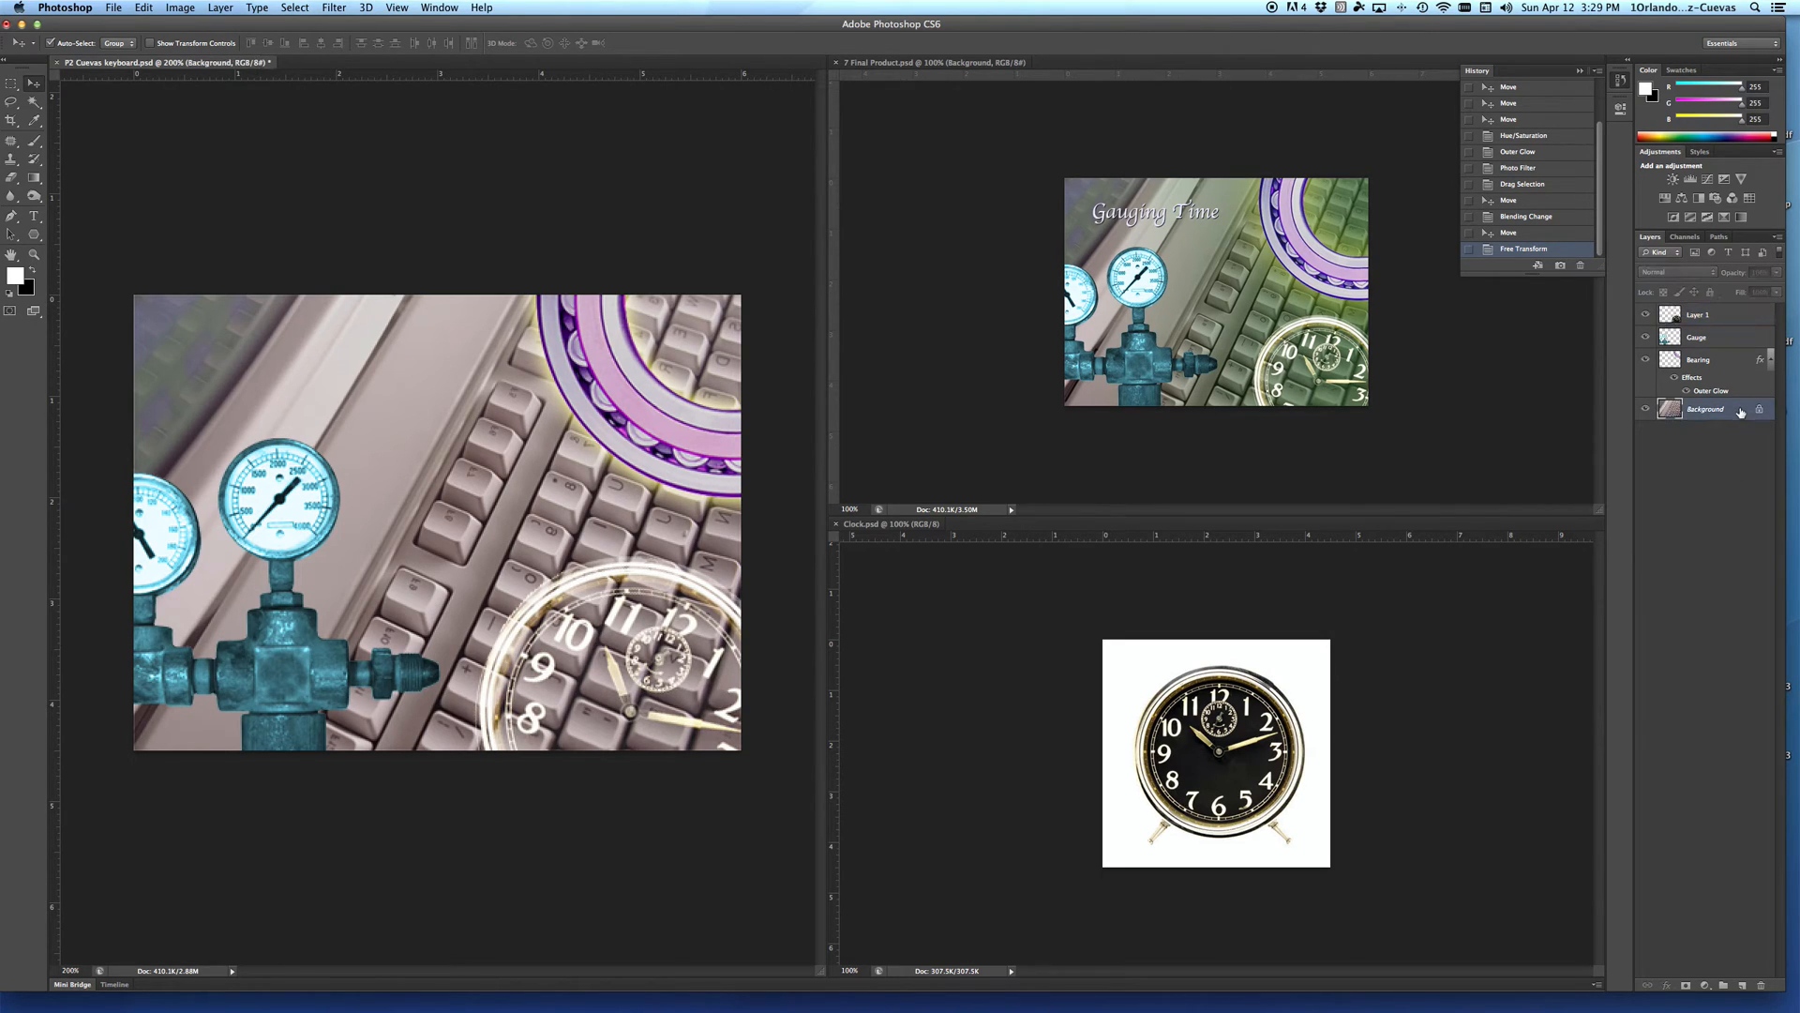
pyautogui.click(1779, 238)
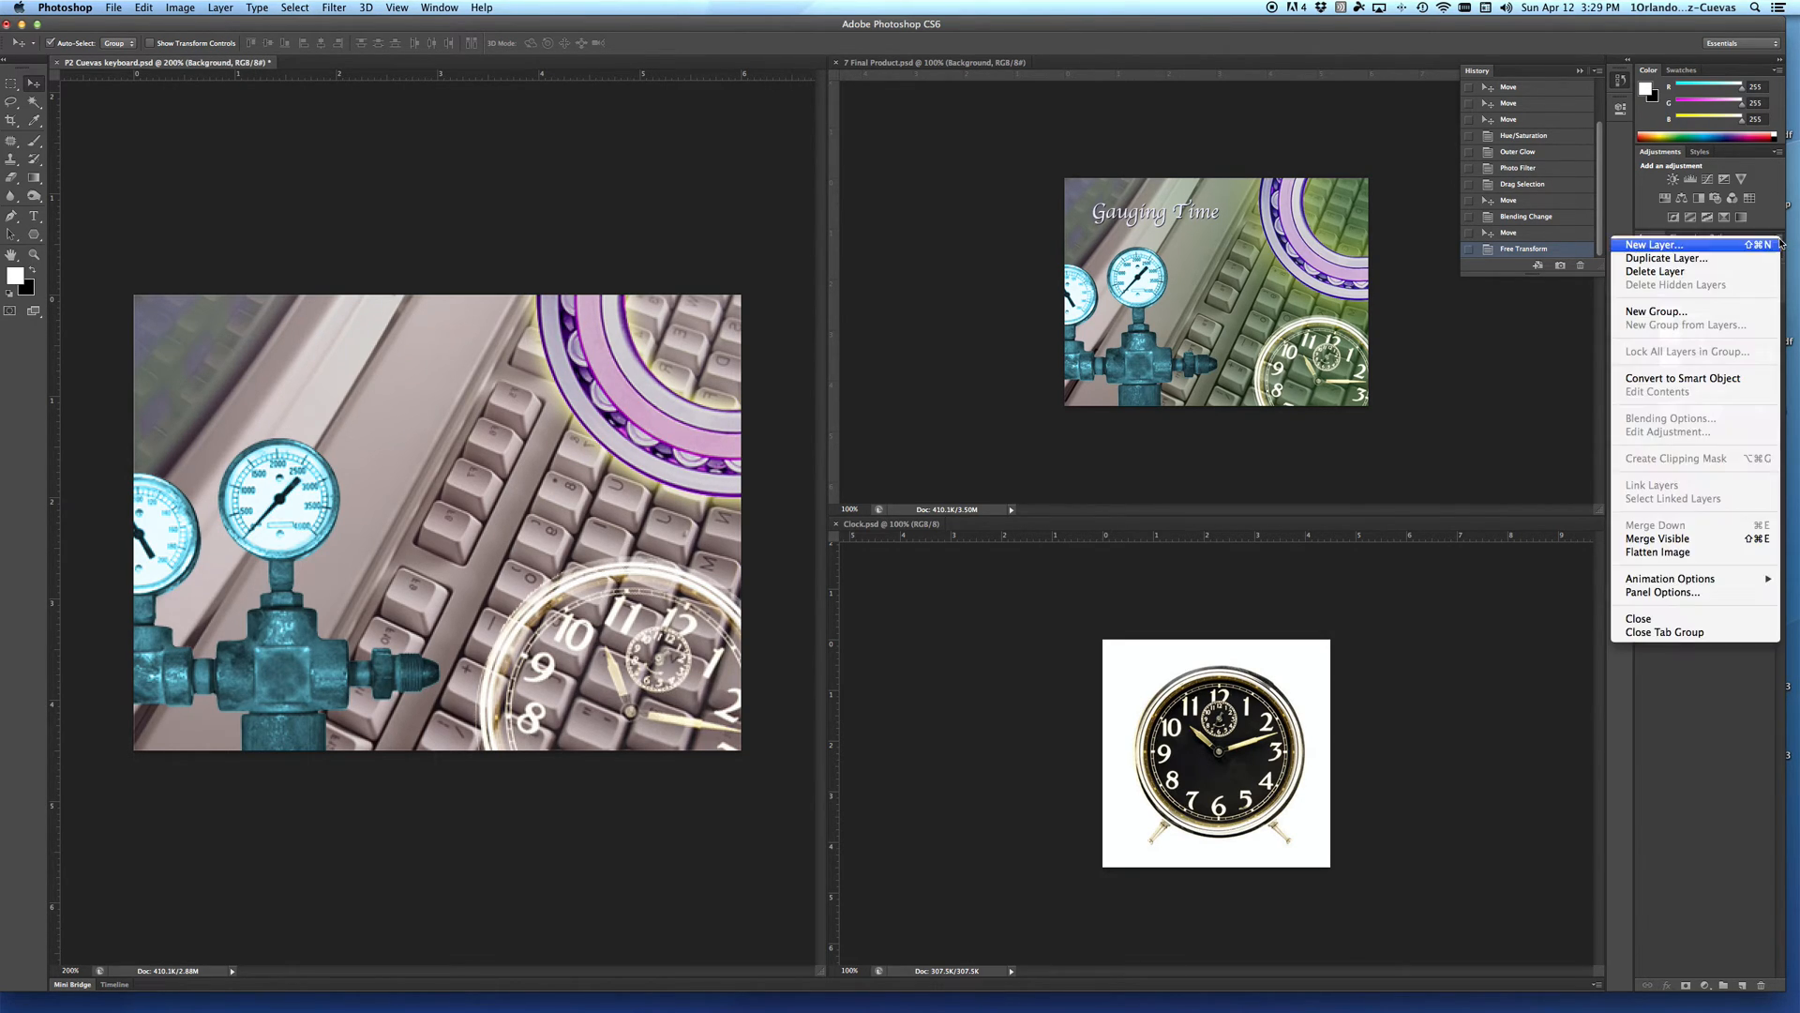
pyautogui.click(1728, 247)
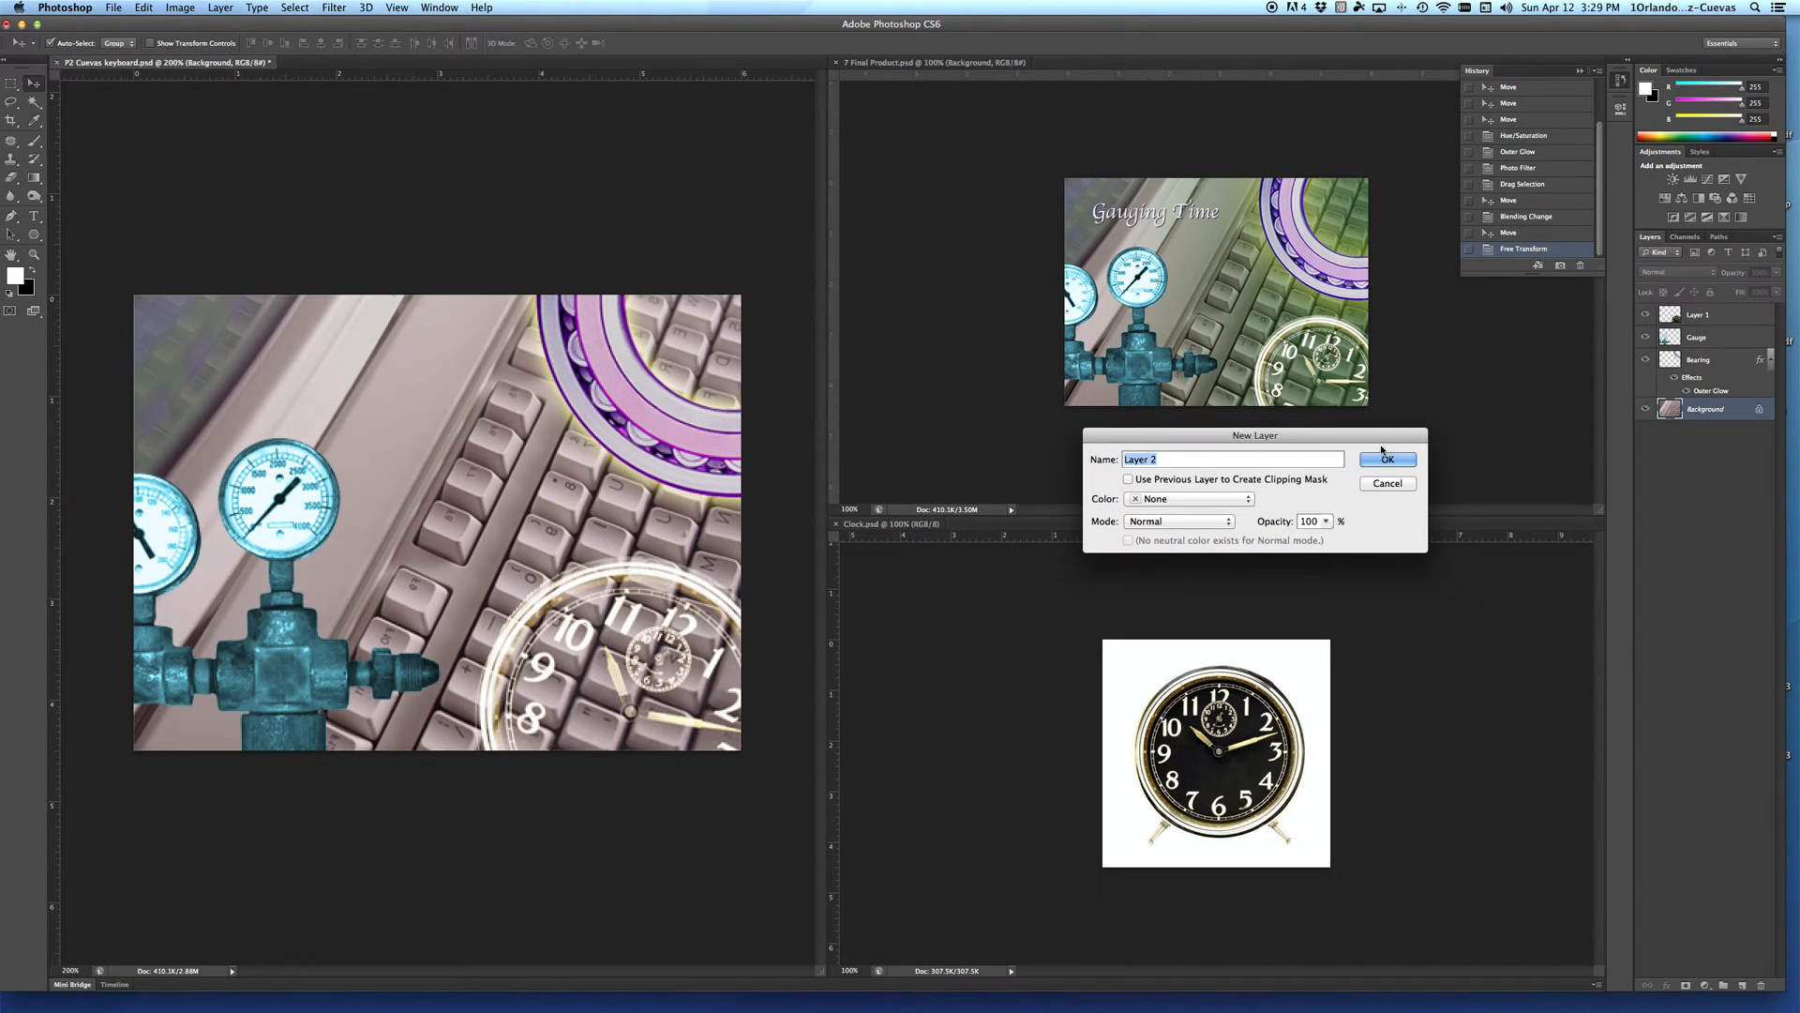
pyautogui.write('Gradient')
pyautogui.click(1415, 459)
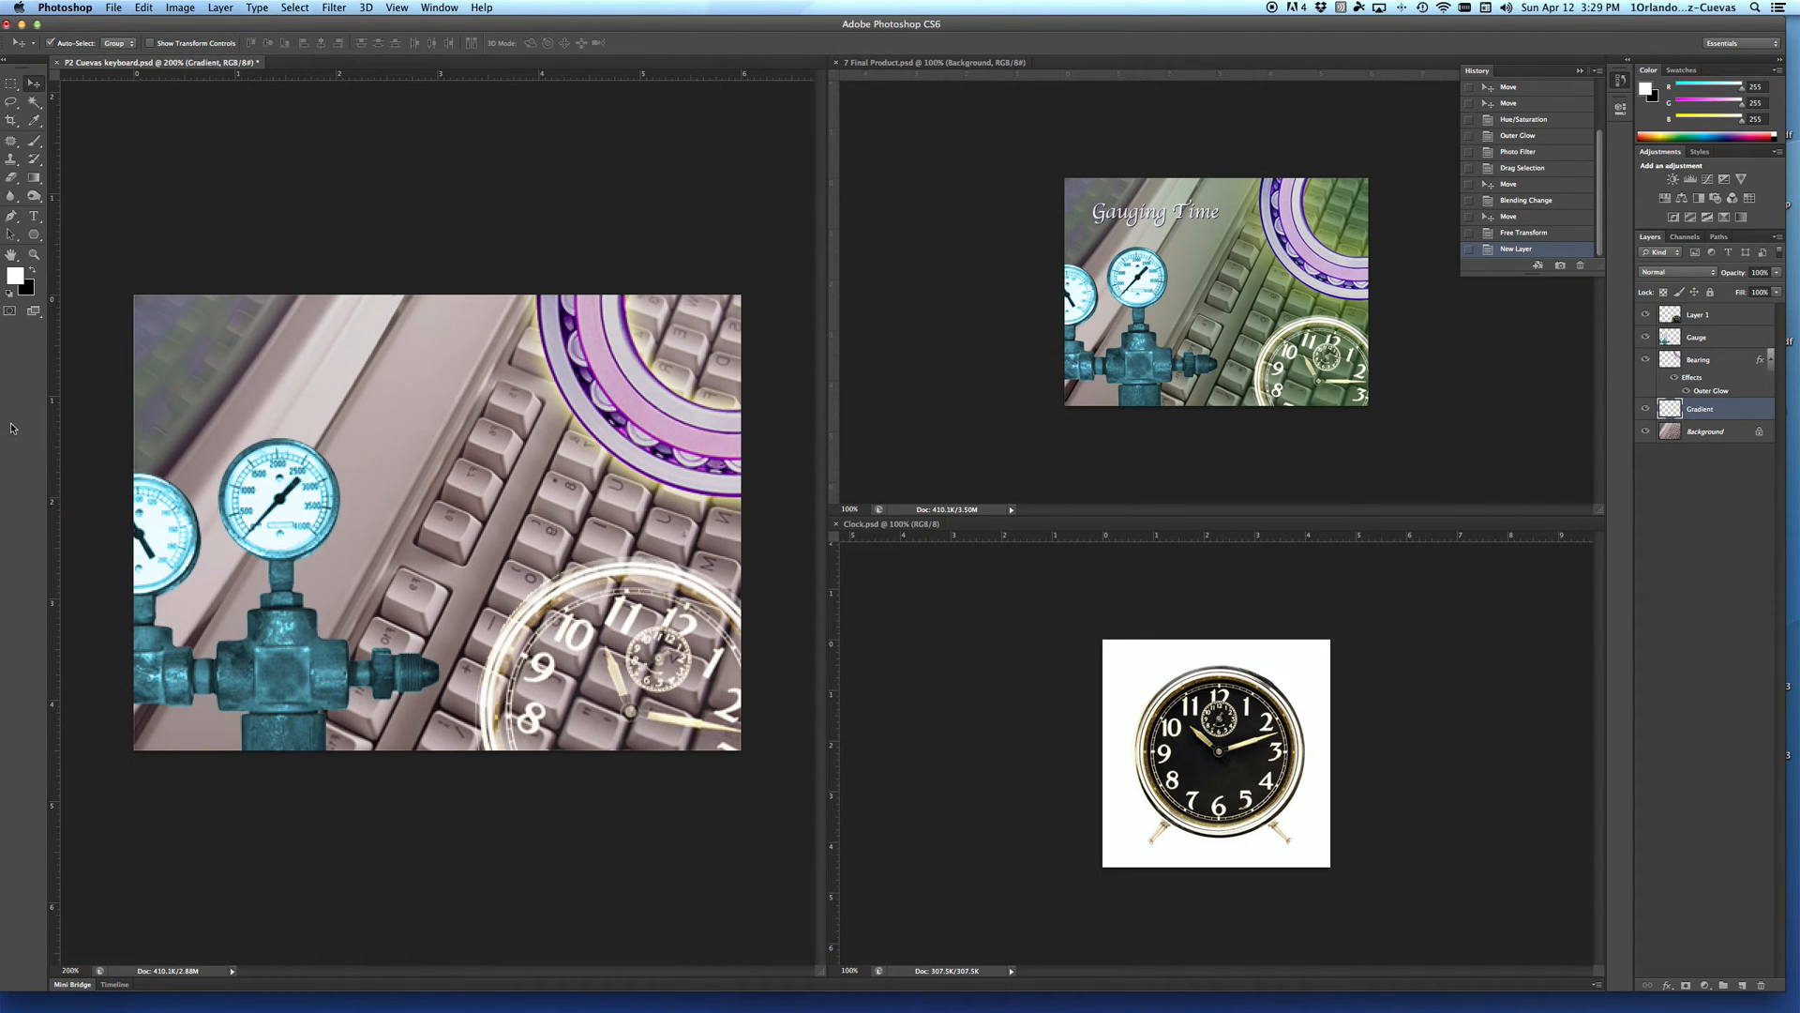
# Step: Reset the default colours and set the foreground colour to bright green 3ef121
pyautogui.click(10, 292)
pyautogui.click(15, 274)
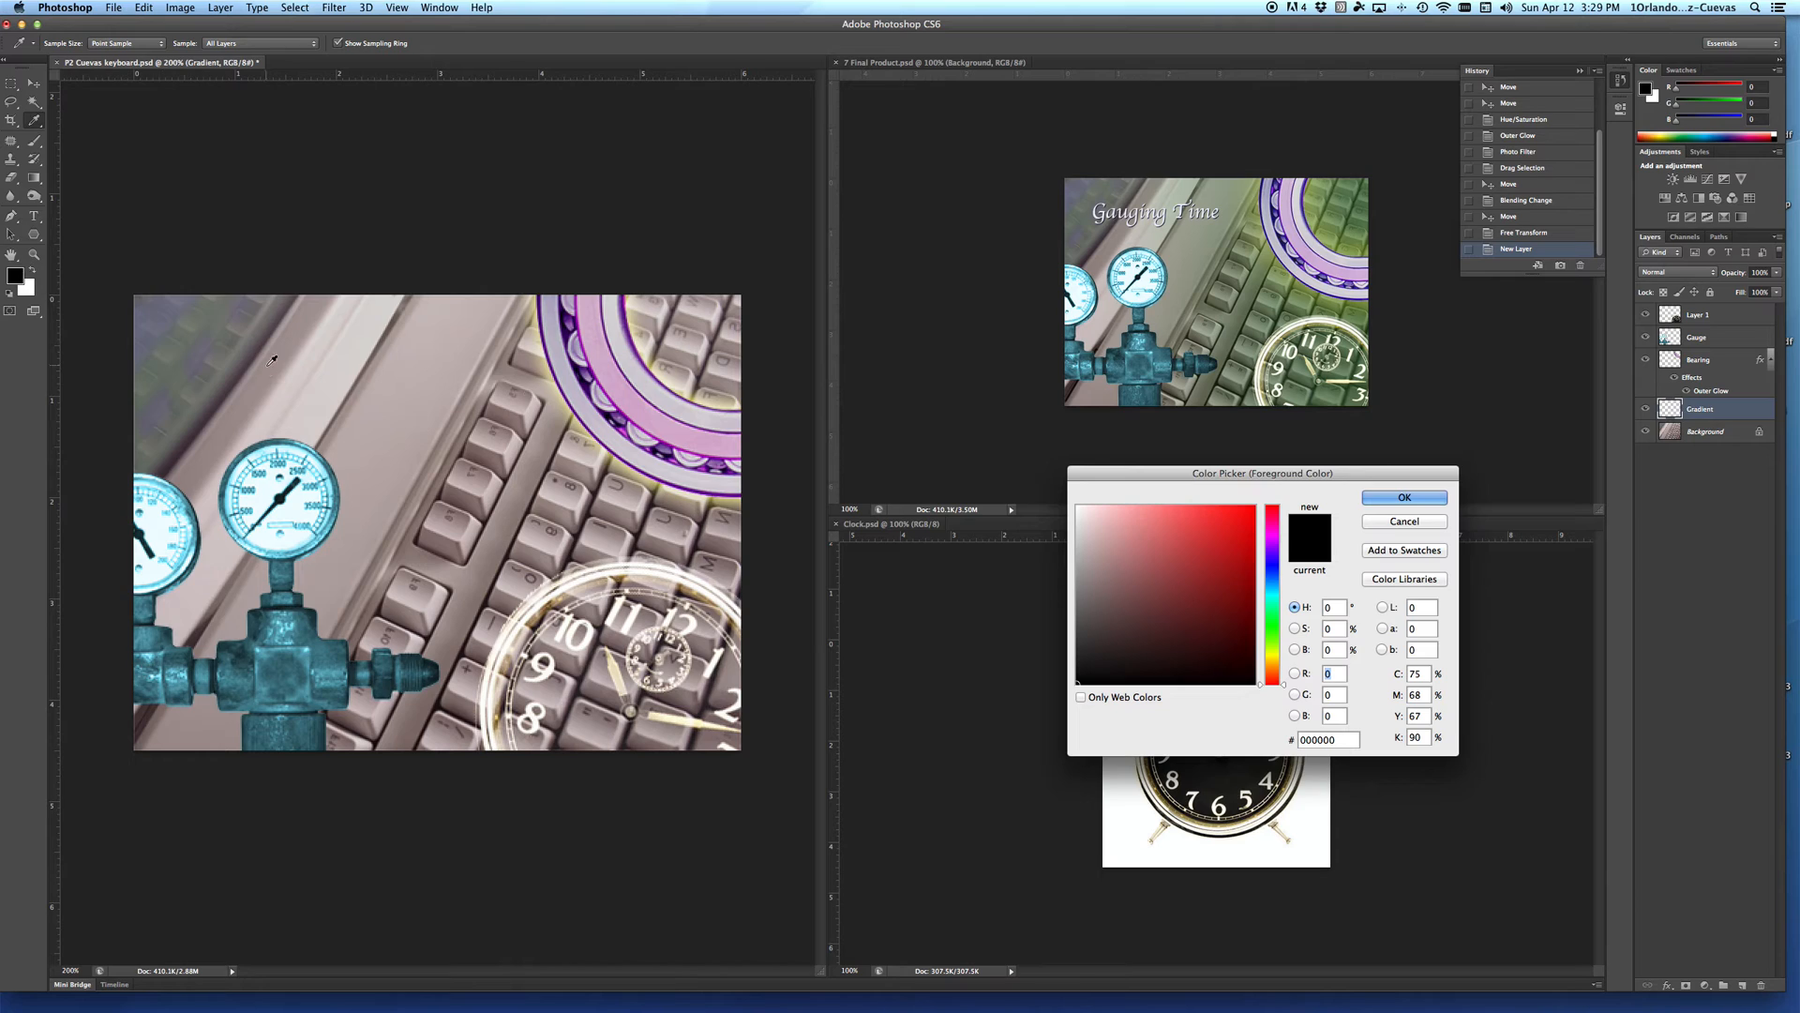
pyautogui.click(1272, 628)
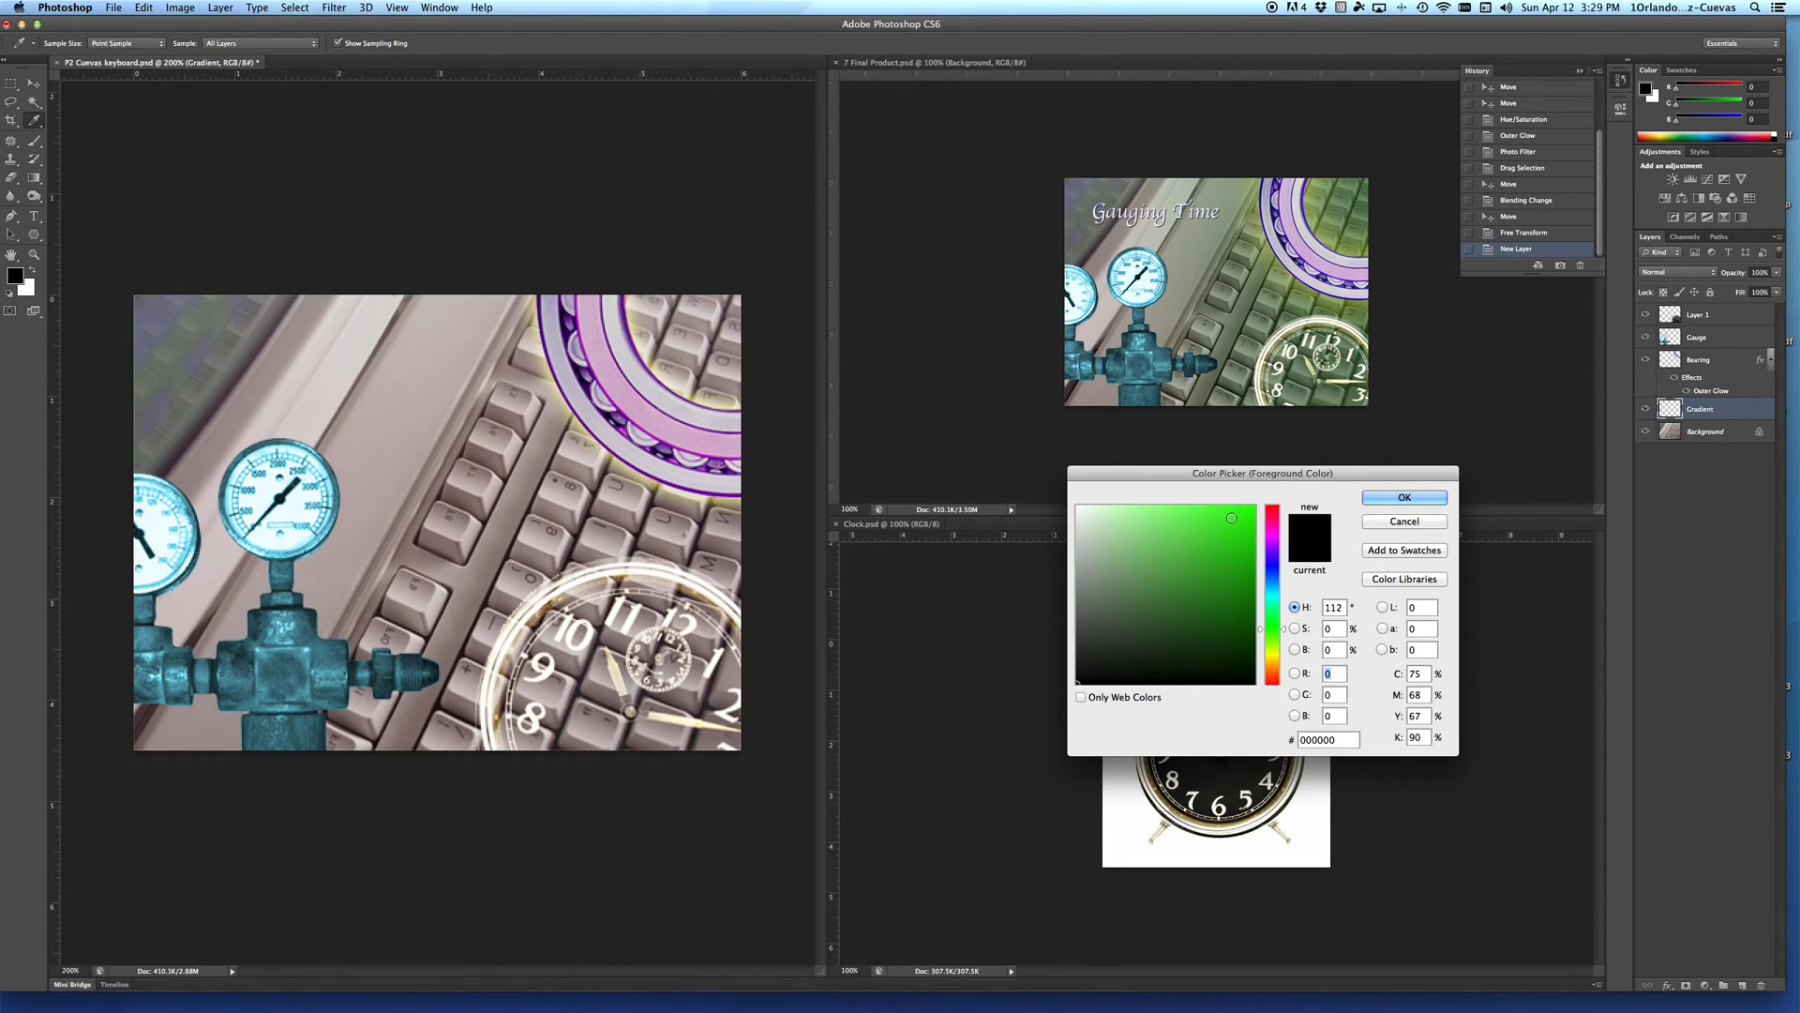
pyautogui.click(1231, 515)
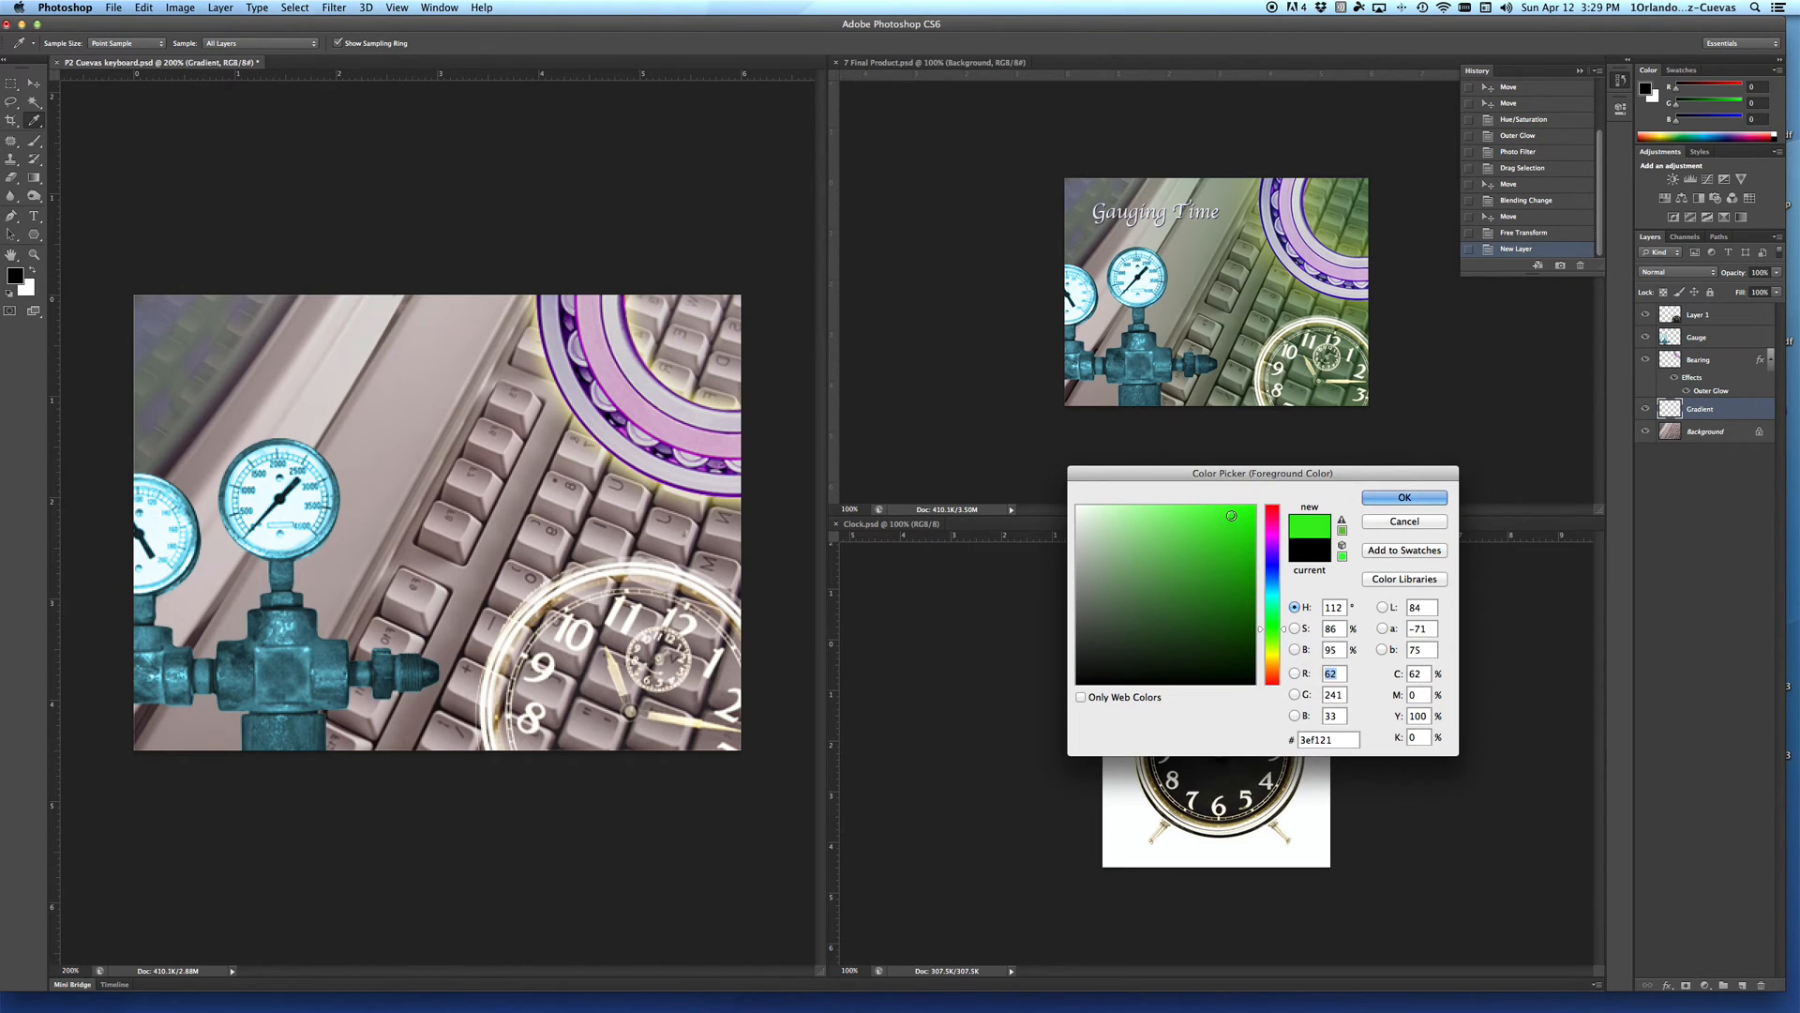
pyautogui.click(1403, 497)
pyautogui.press('v')
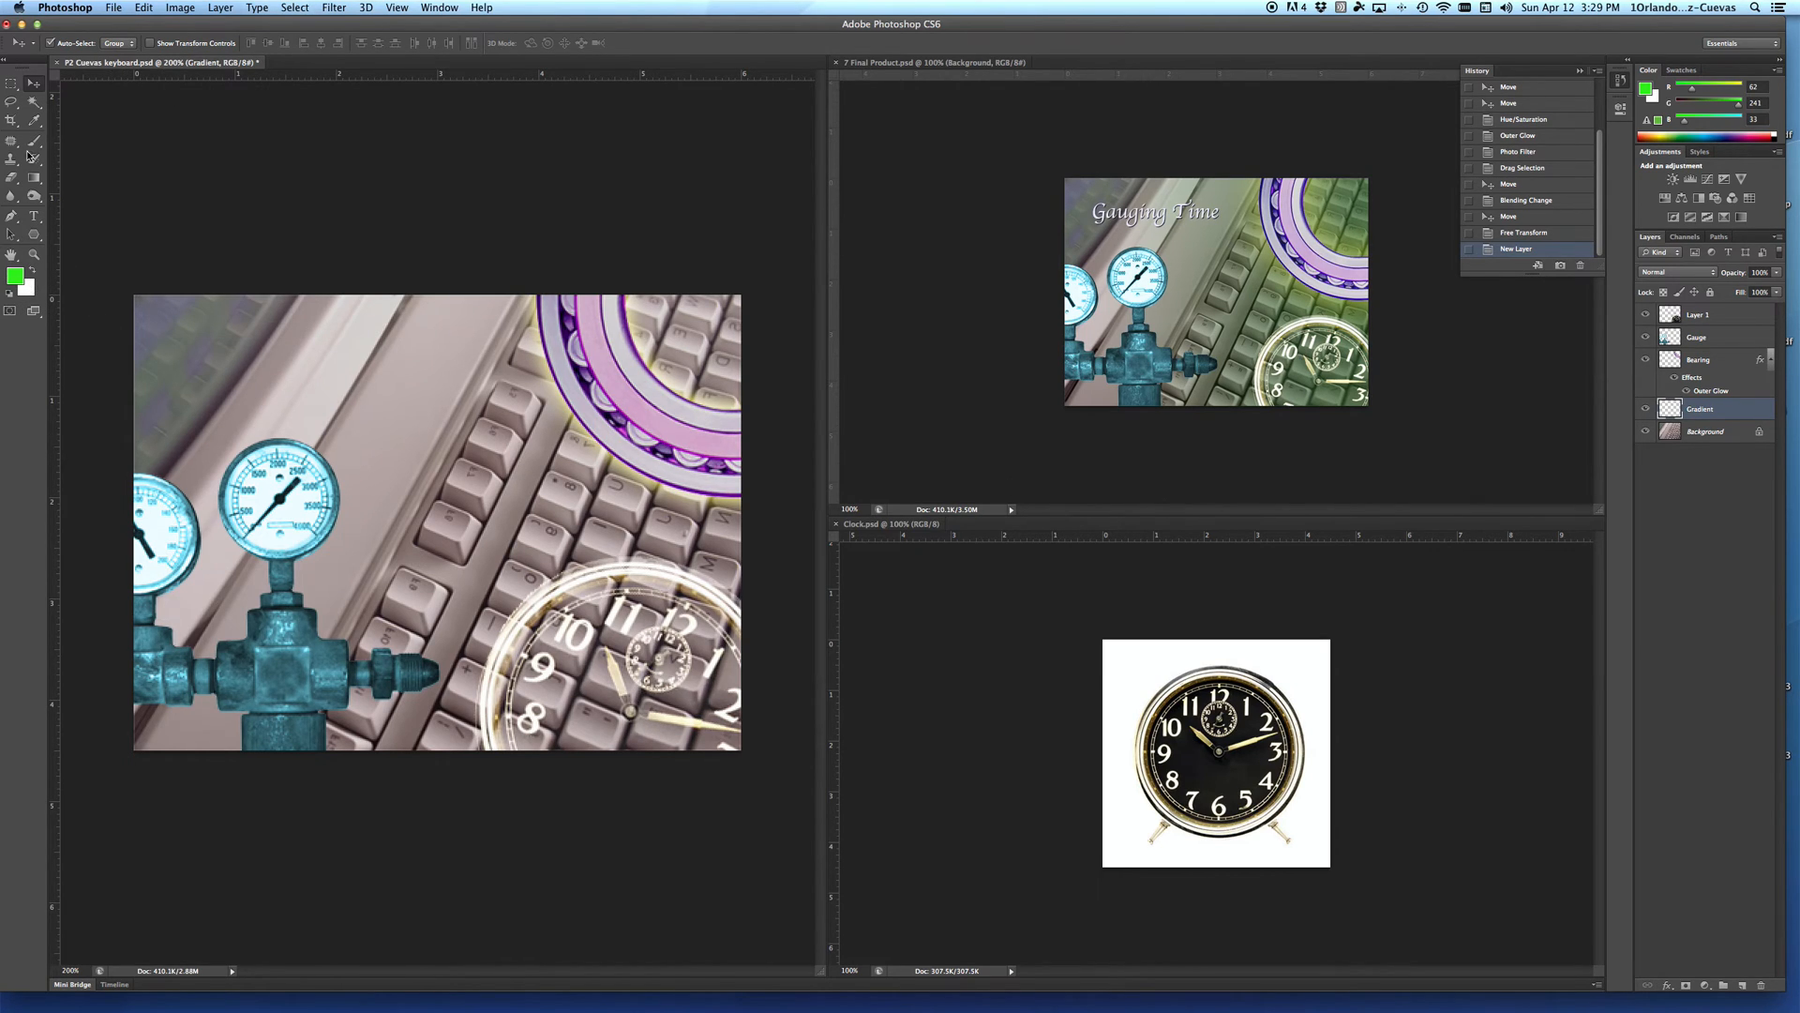
# Step: Set up a linear Foreground to Transparent gradient and draw it across the Gradient layer towards the picture's left edge
pyautogui.click(35, 178)
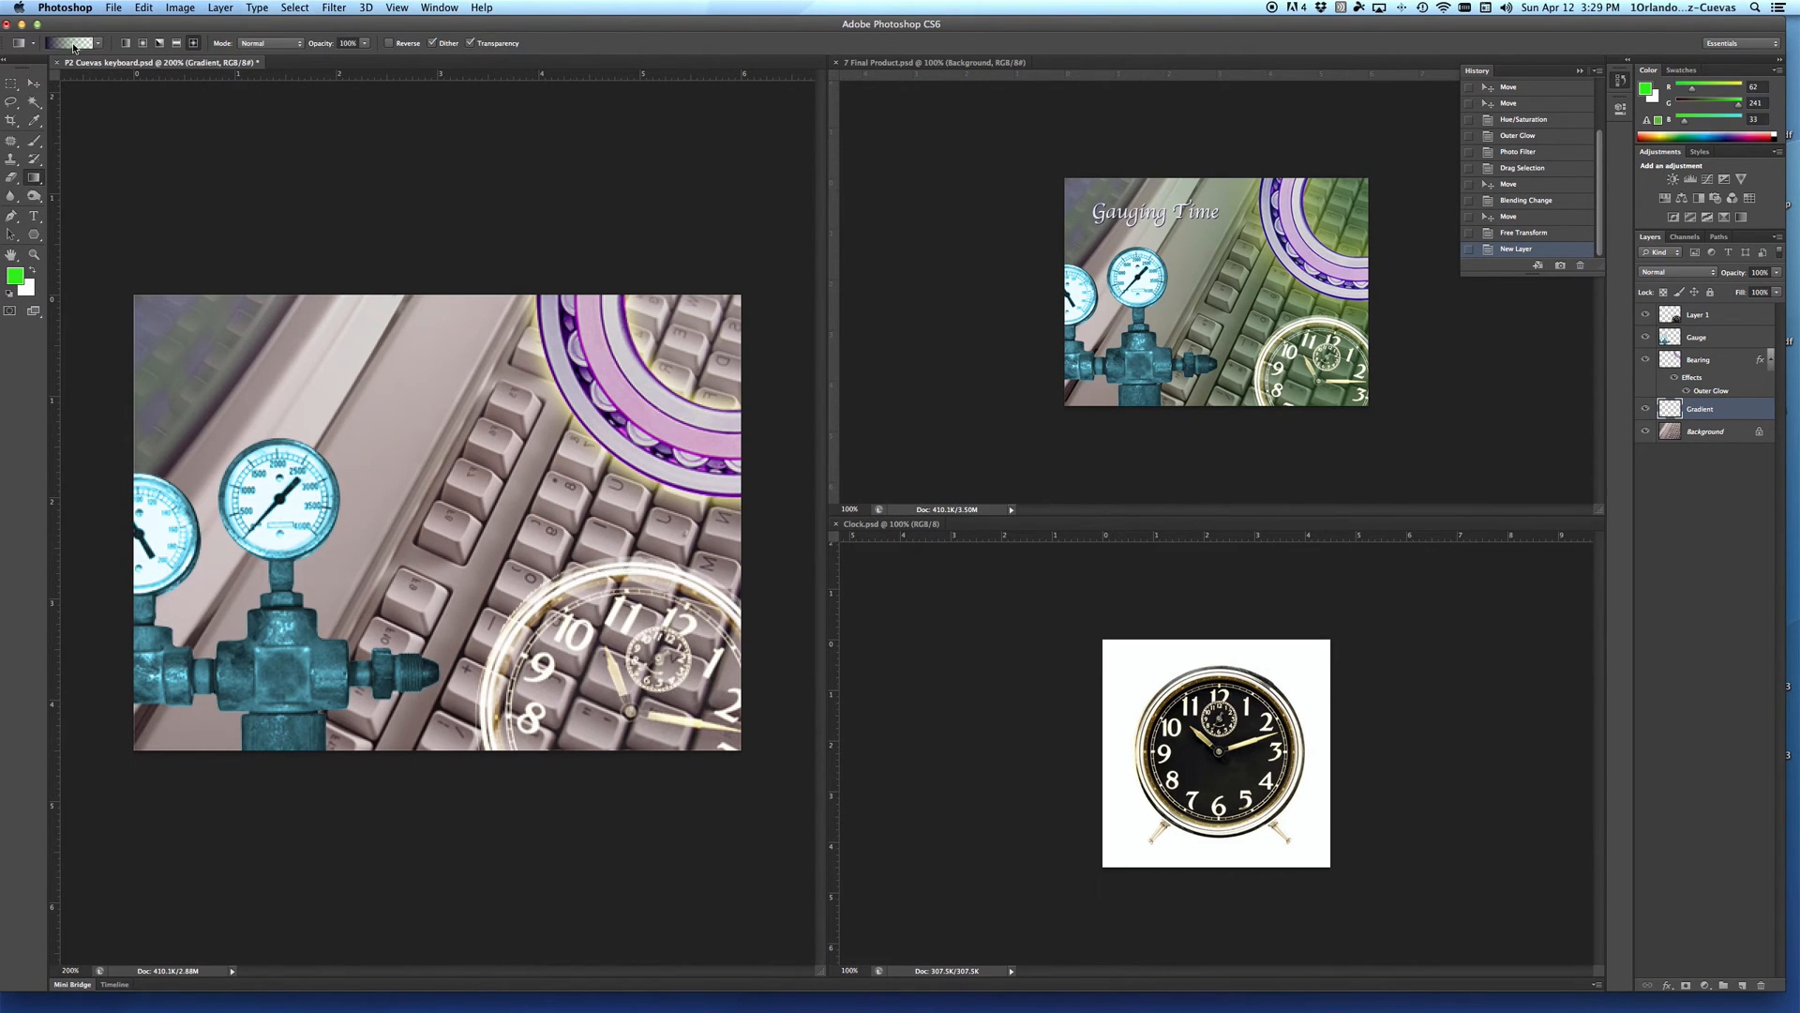
pyautogui.click(74, 44)
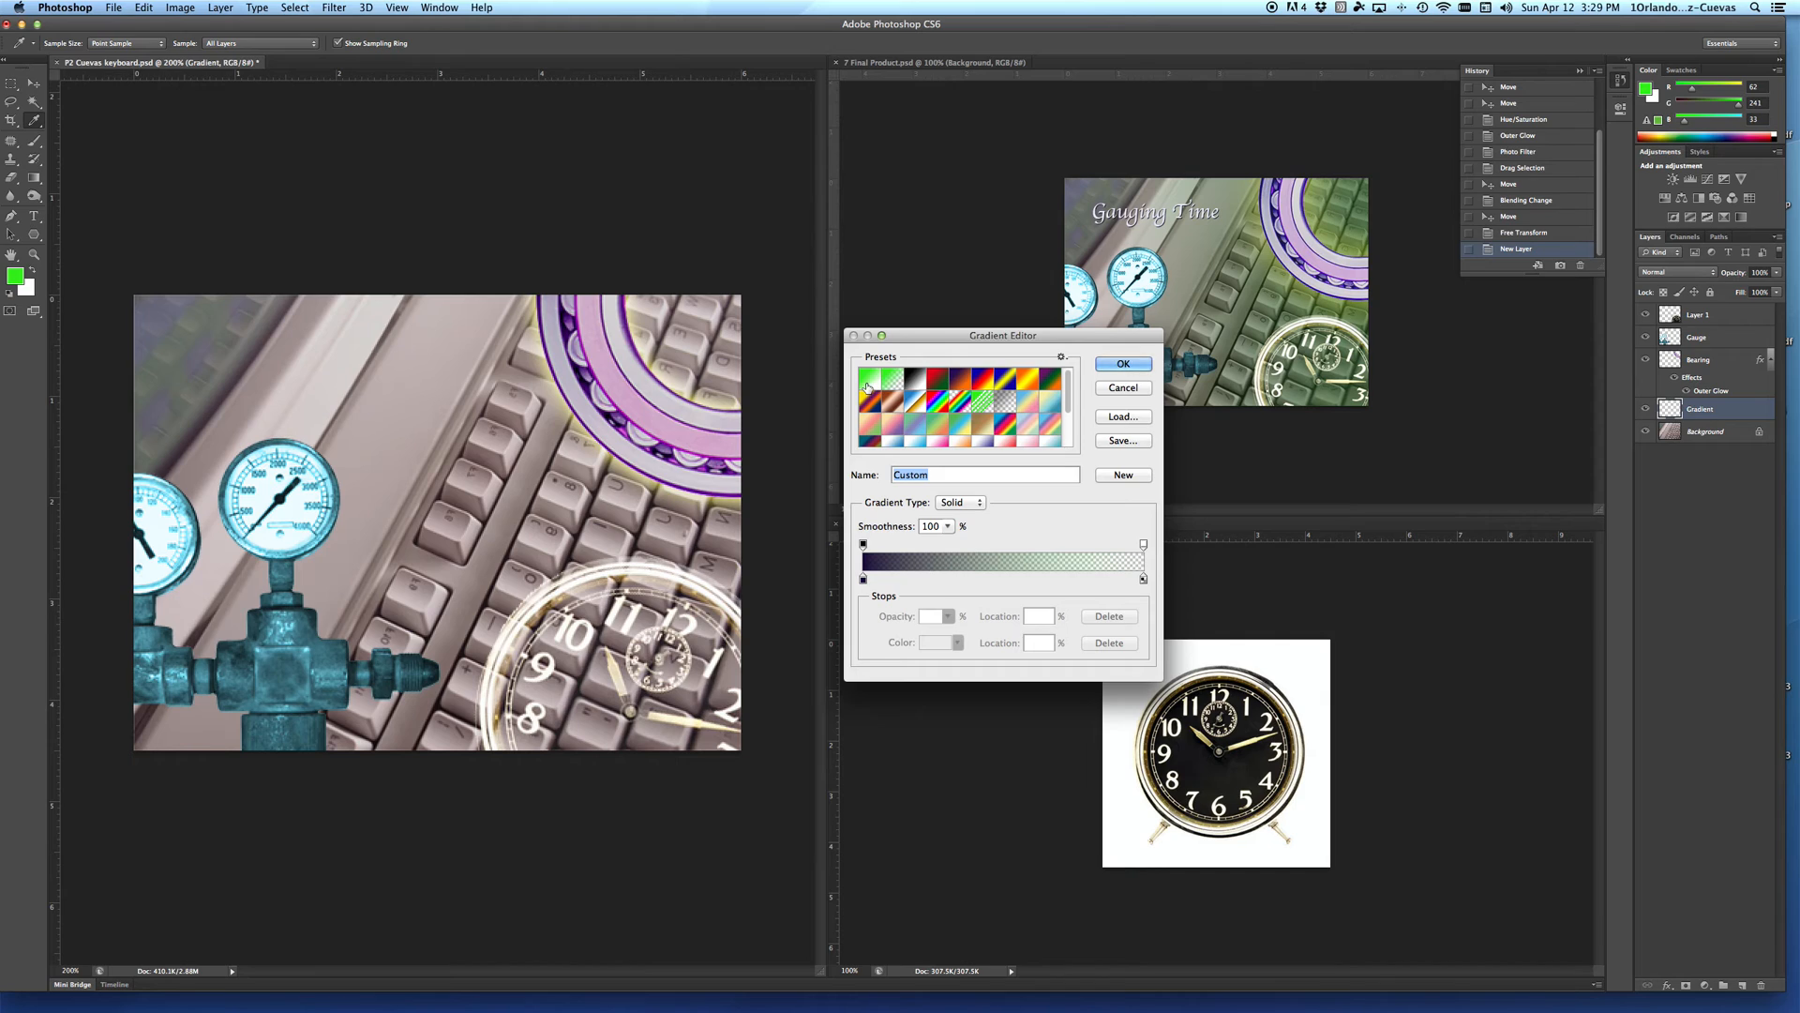
pyautogui.click(867, 387)
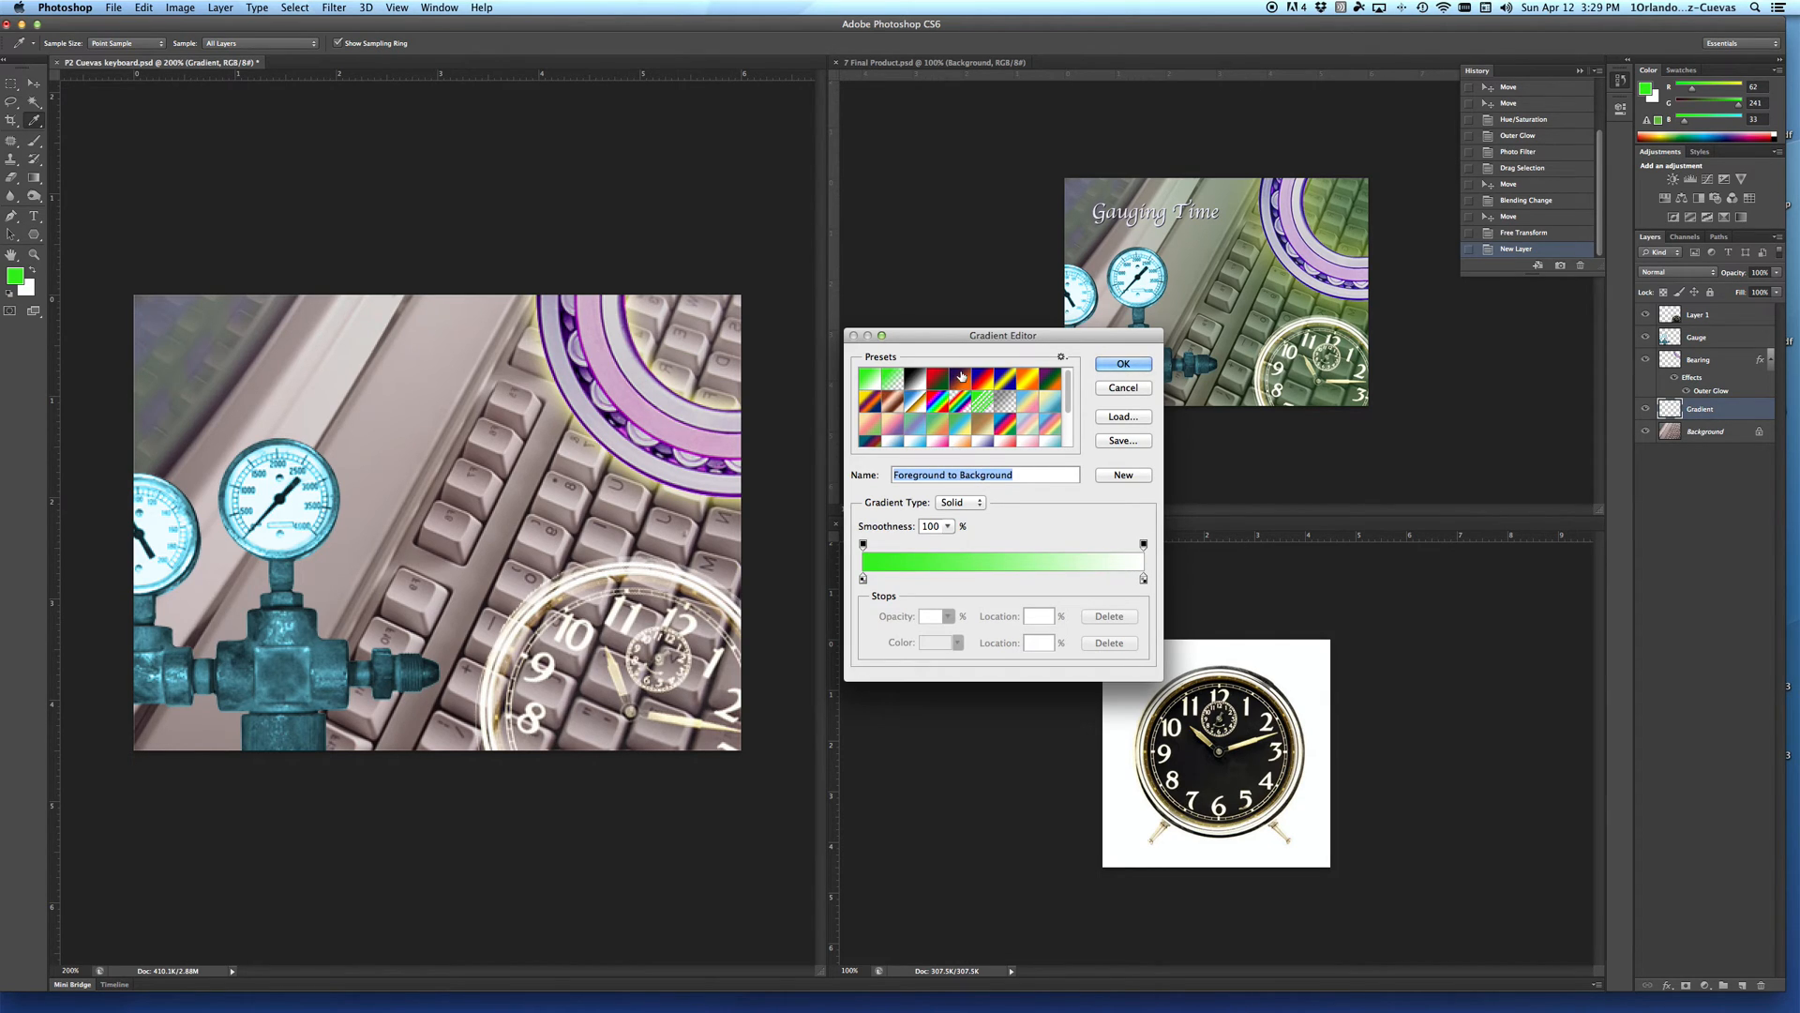
pyautogui.click(894, 380)
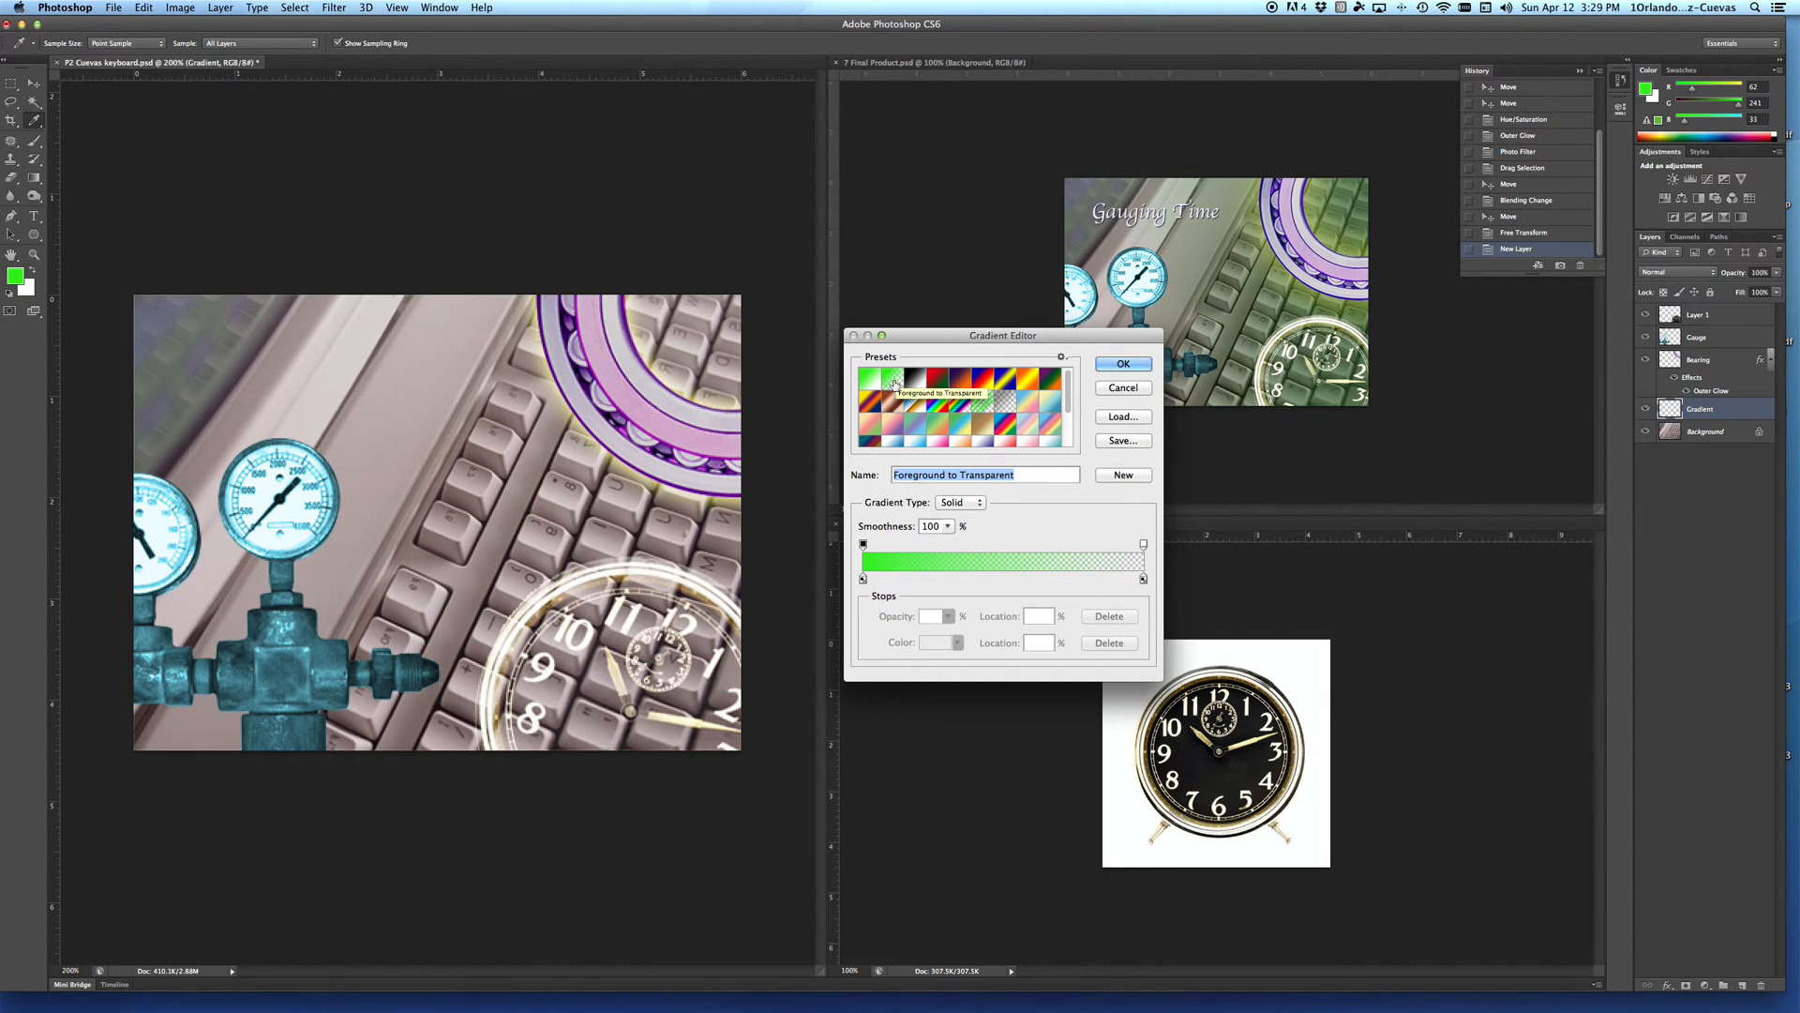
pyautogui.press('Return')
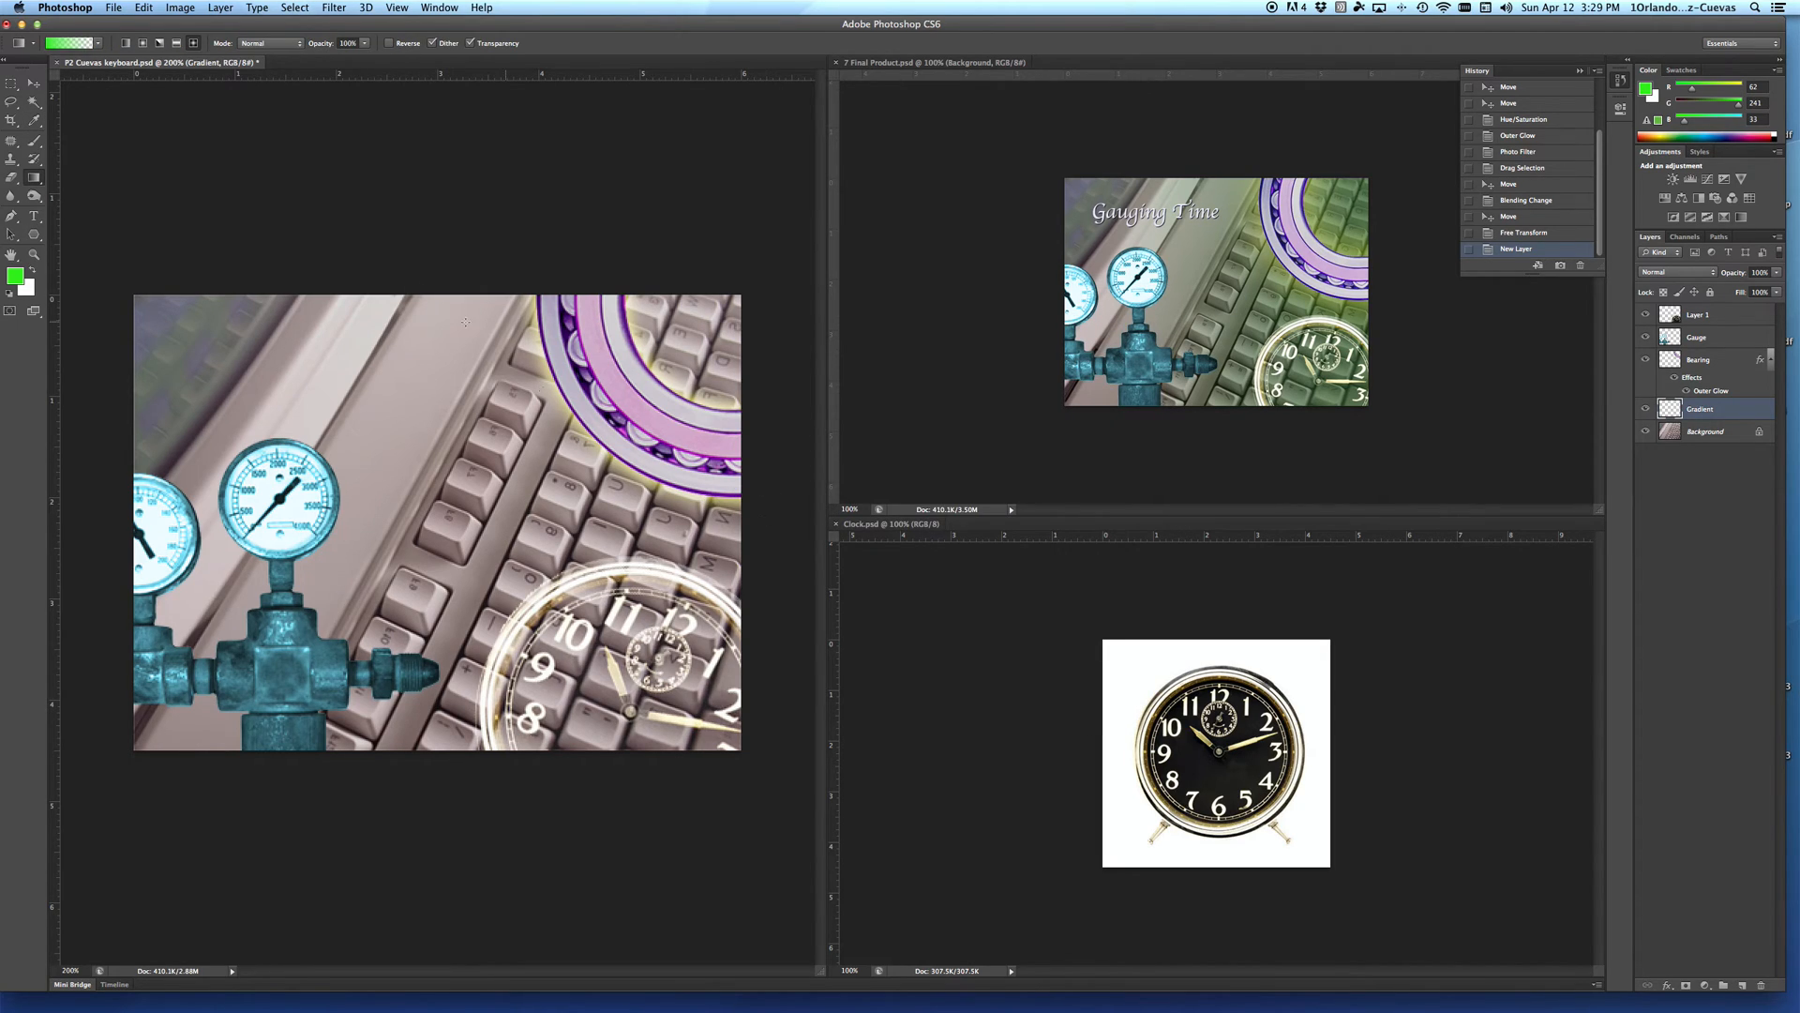
pyautogui.click(126, 44)
pyautogui.moveTo(520, 520); pyautogui.dragTo(131, 523)
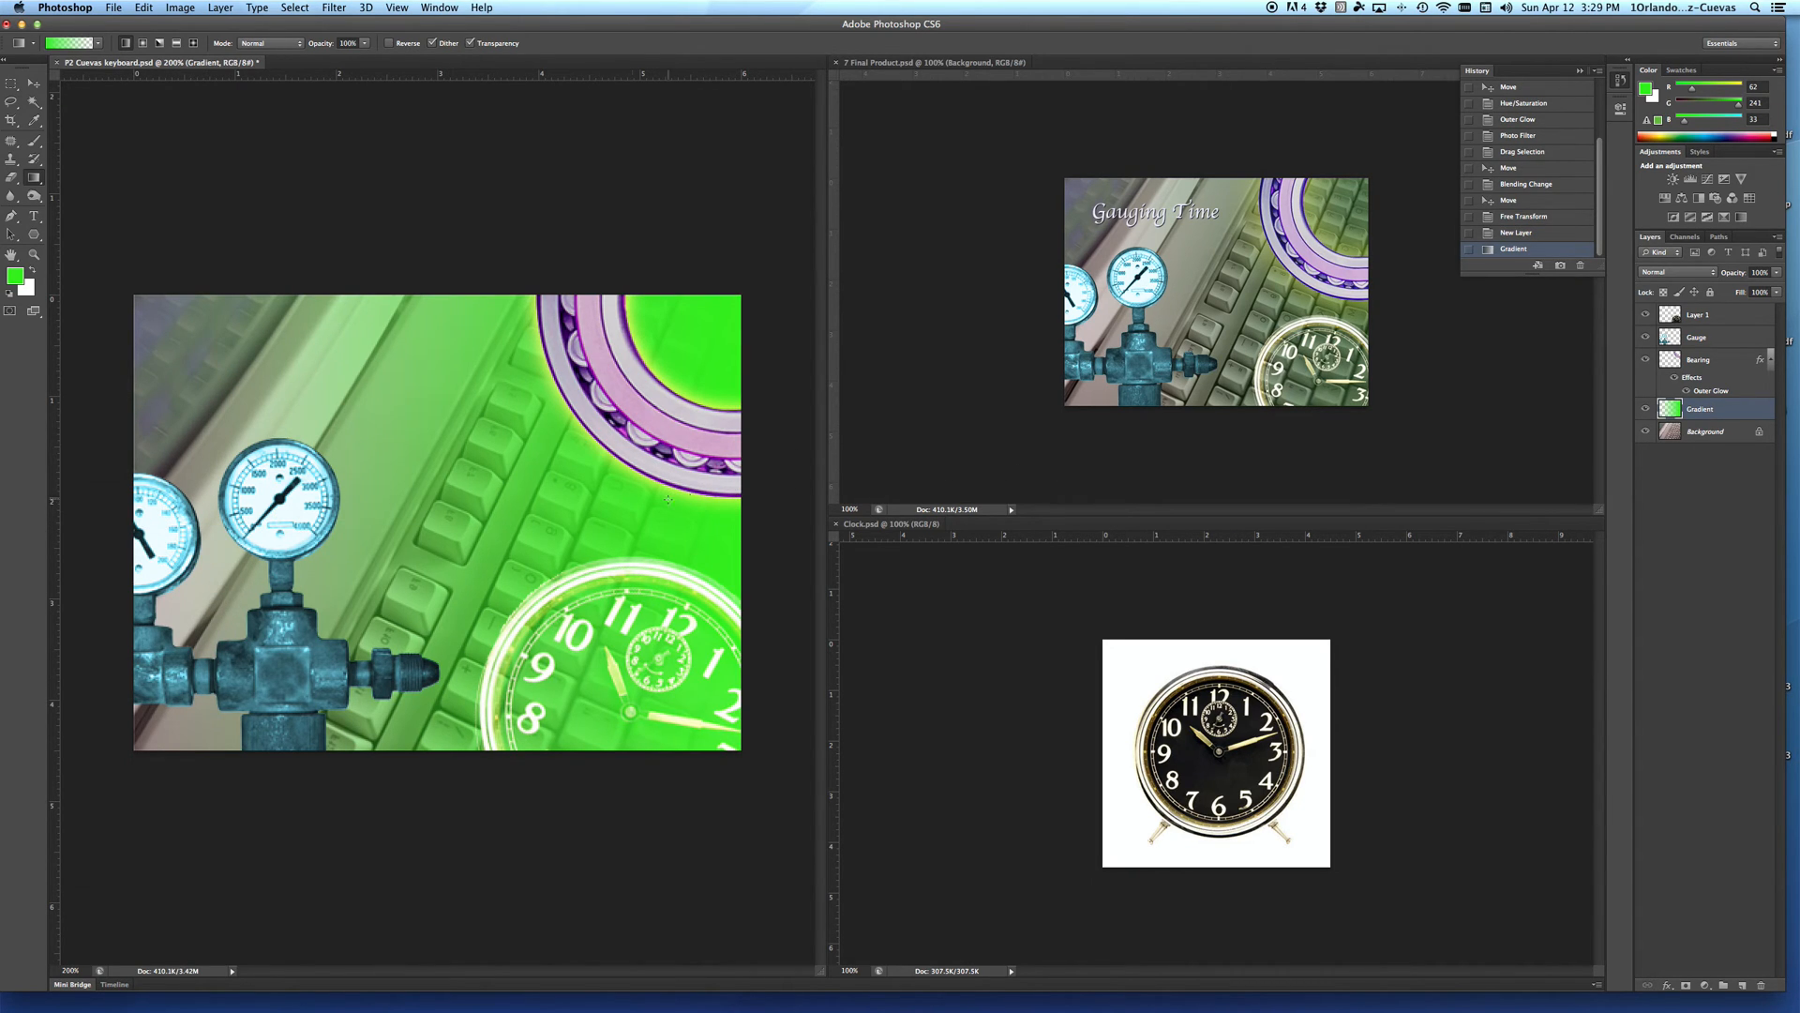
# Step: Replace the bright gradient with one in a darker, less saturated green, running from the picture's right edge to its left edge
pyautogui.click(15, 278)
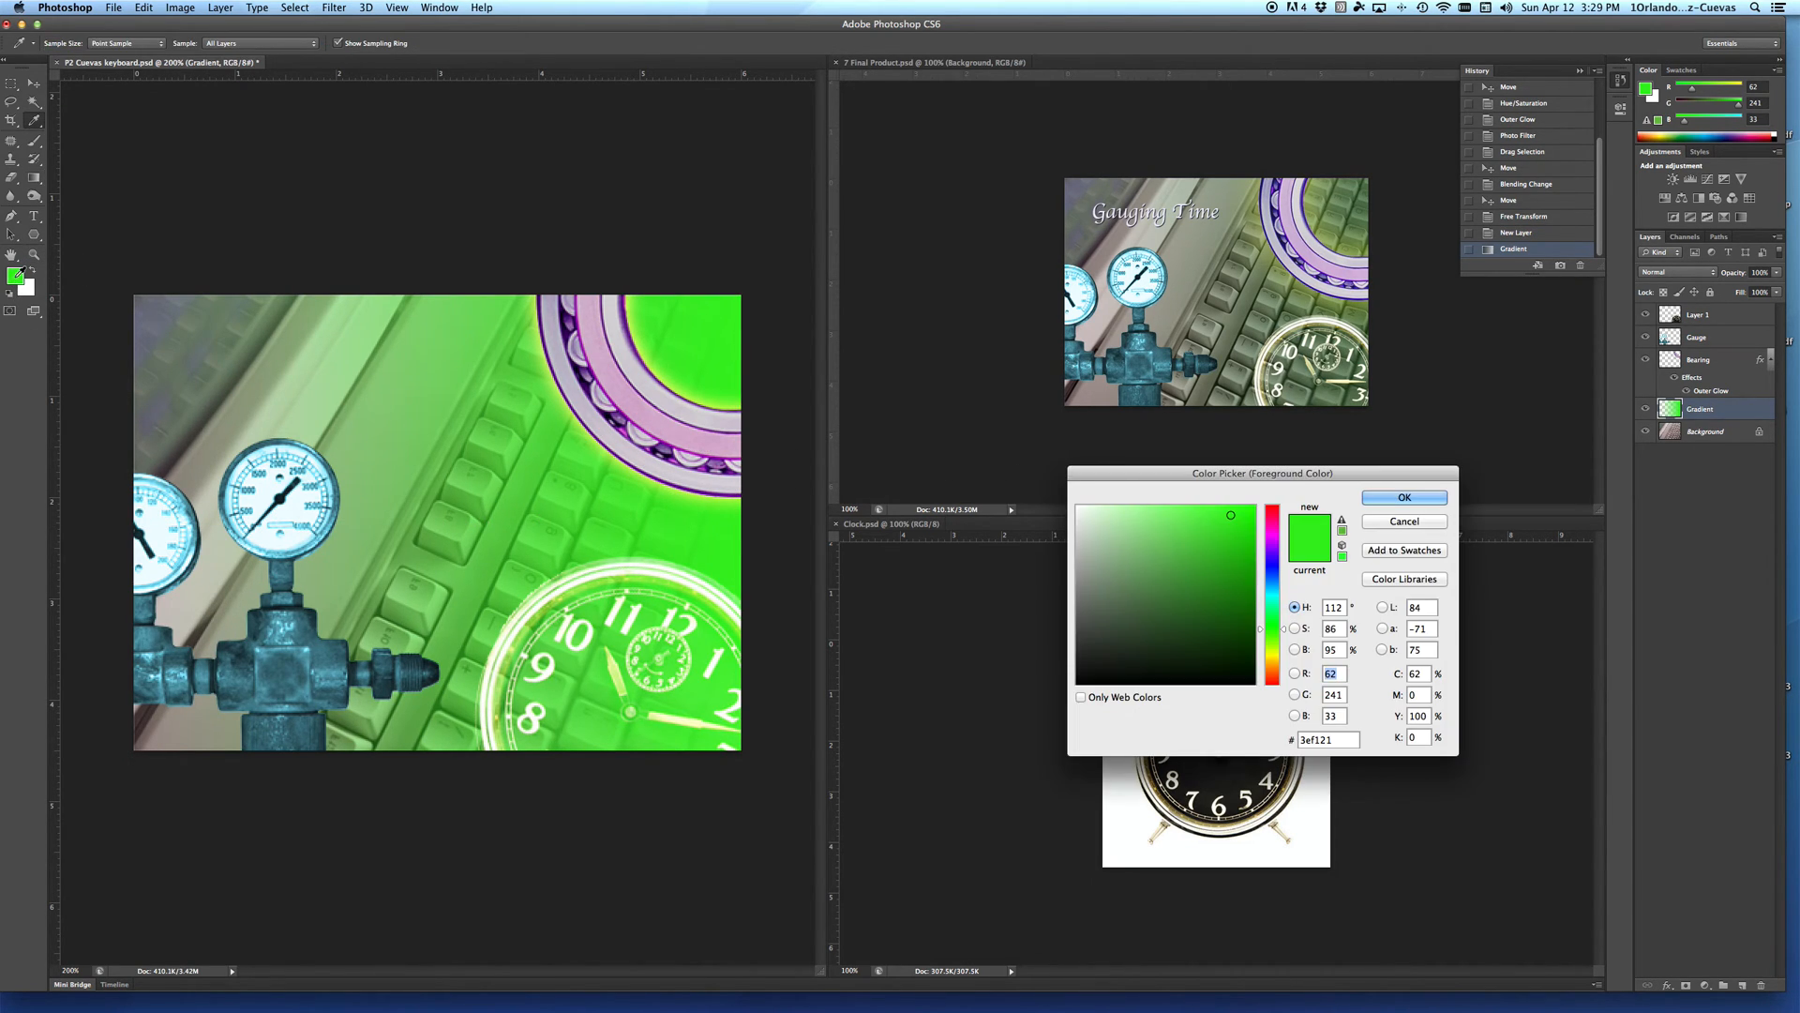
pyautogui.click(1198, 591)
pyautogui.press('Return')
pyautogui.press('super+z')
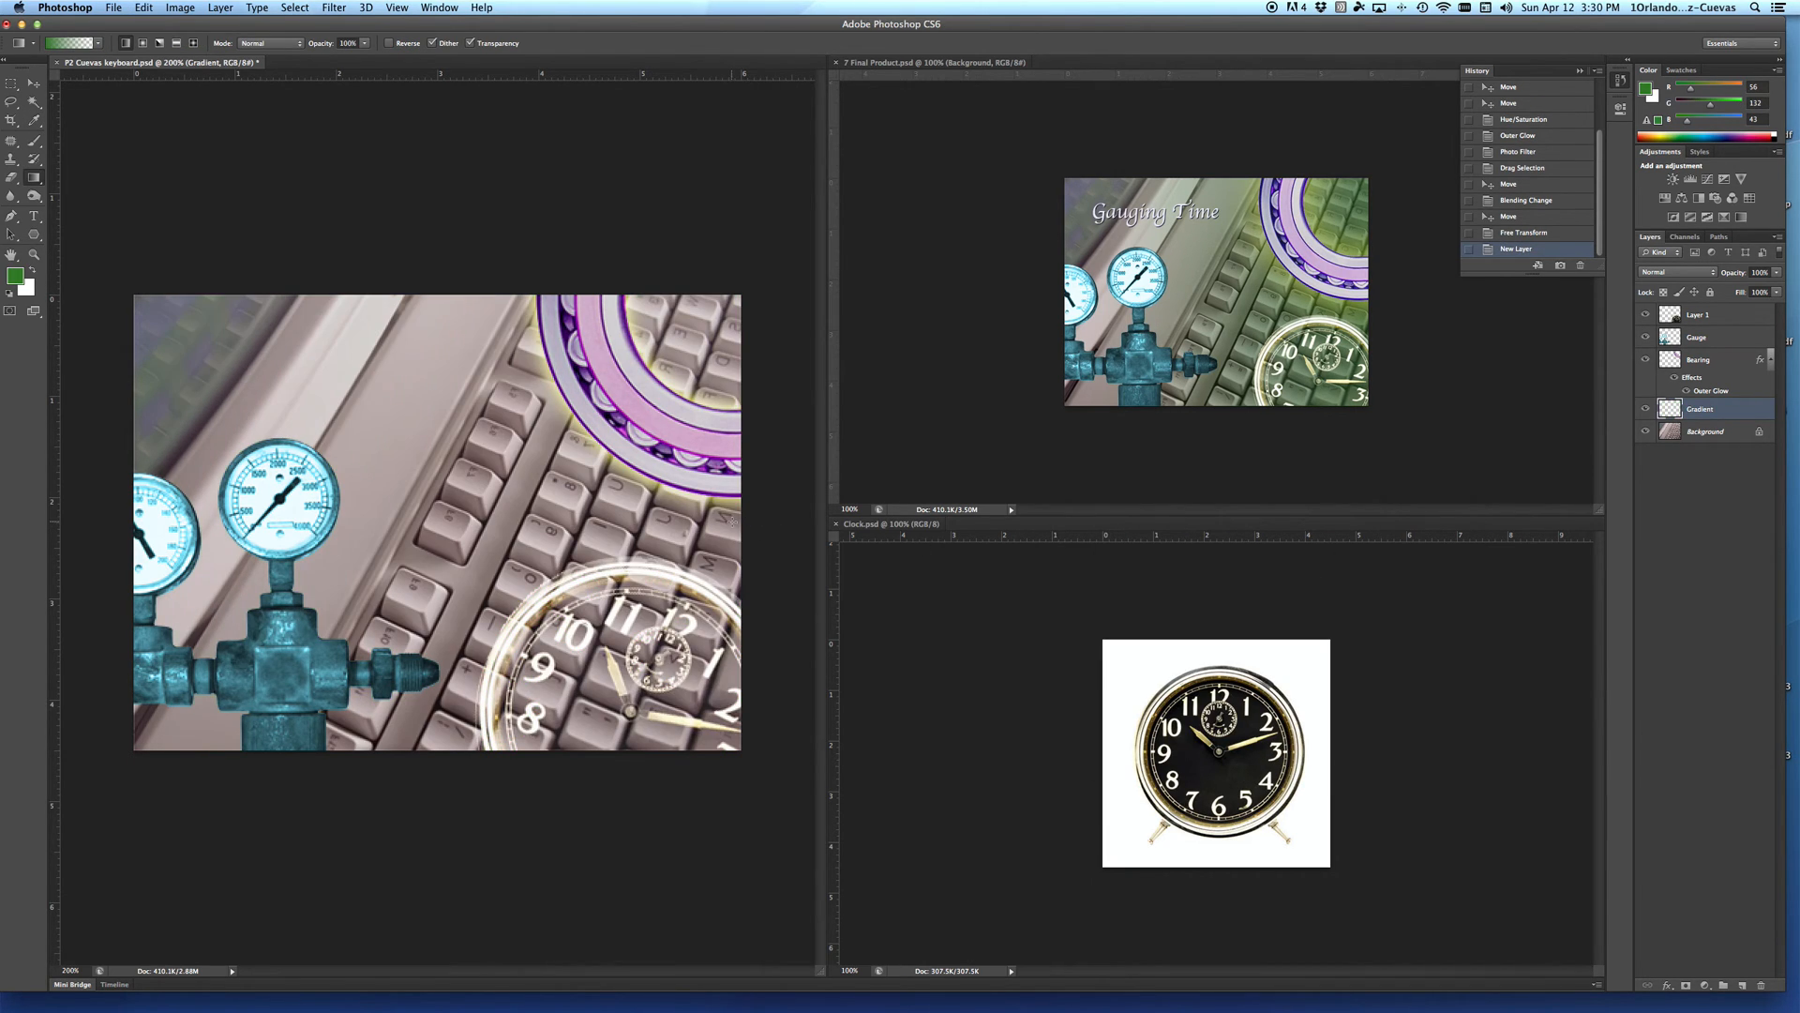
pyautogui.moveTo(732, 521); pyautogui.dragTo(131, 532)
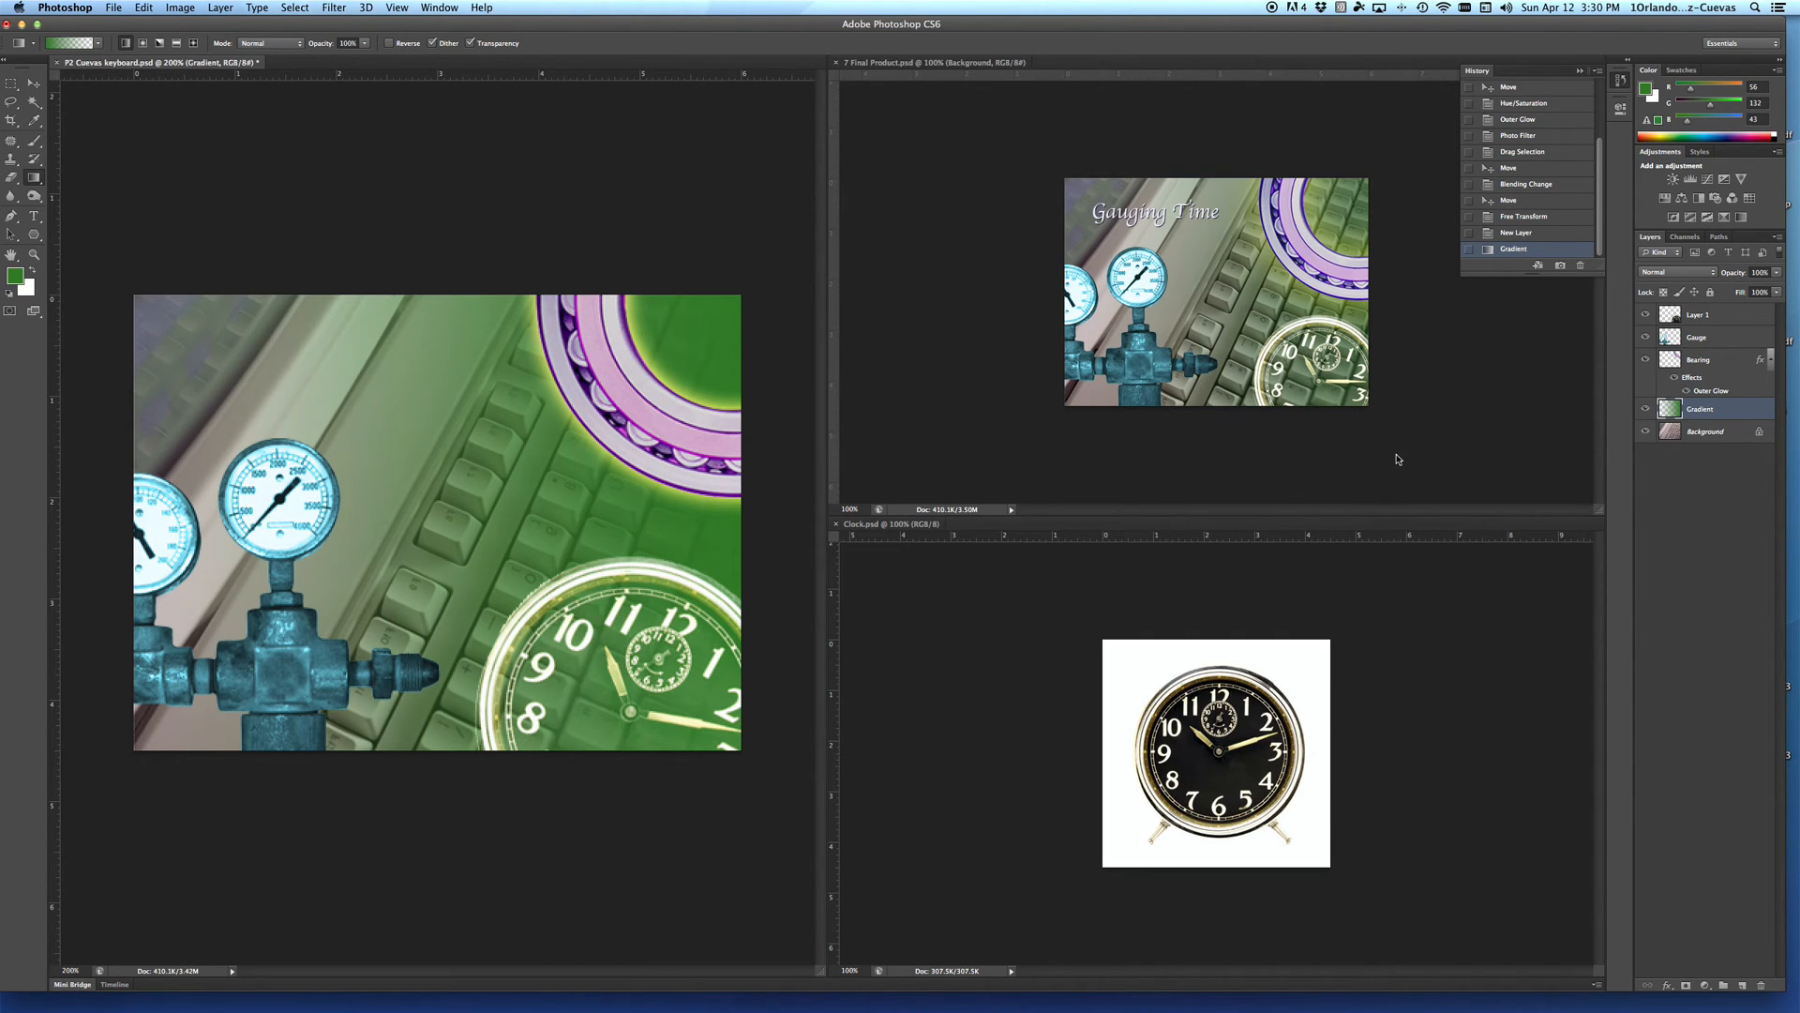
# Step: Lower the Gradient layer's opacity to about 49%
pyautogui.click(1775, 273)
pyautogui.moveTo(1777, 290); pyautogui.dragTo(1744, 298)
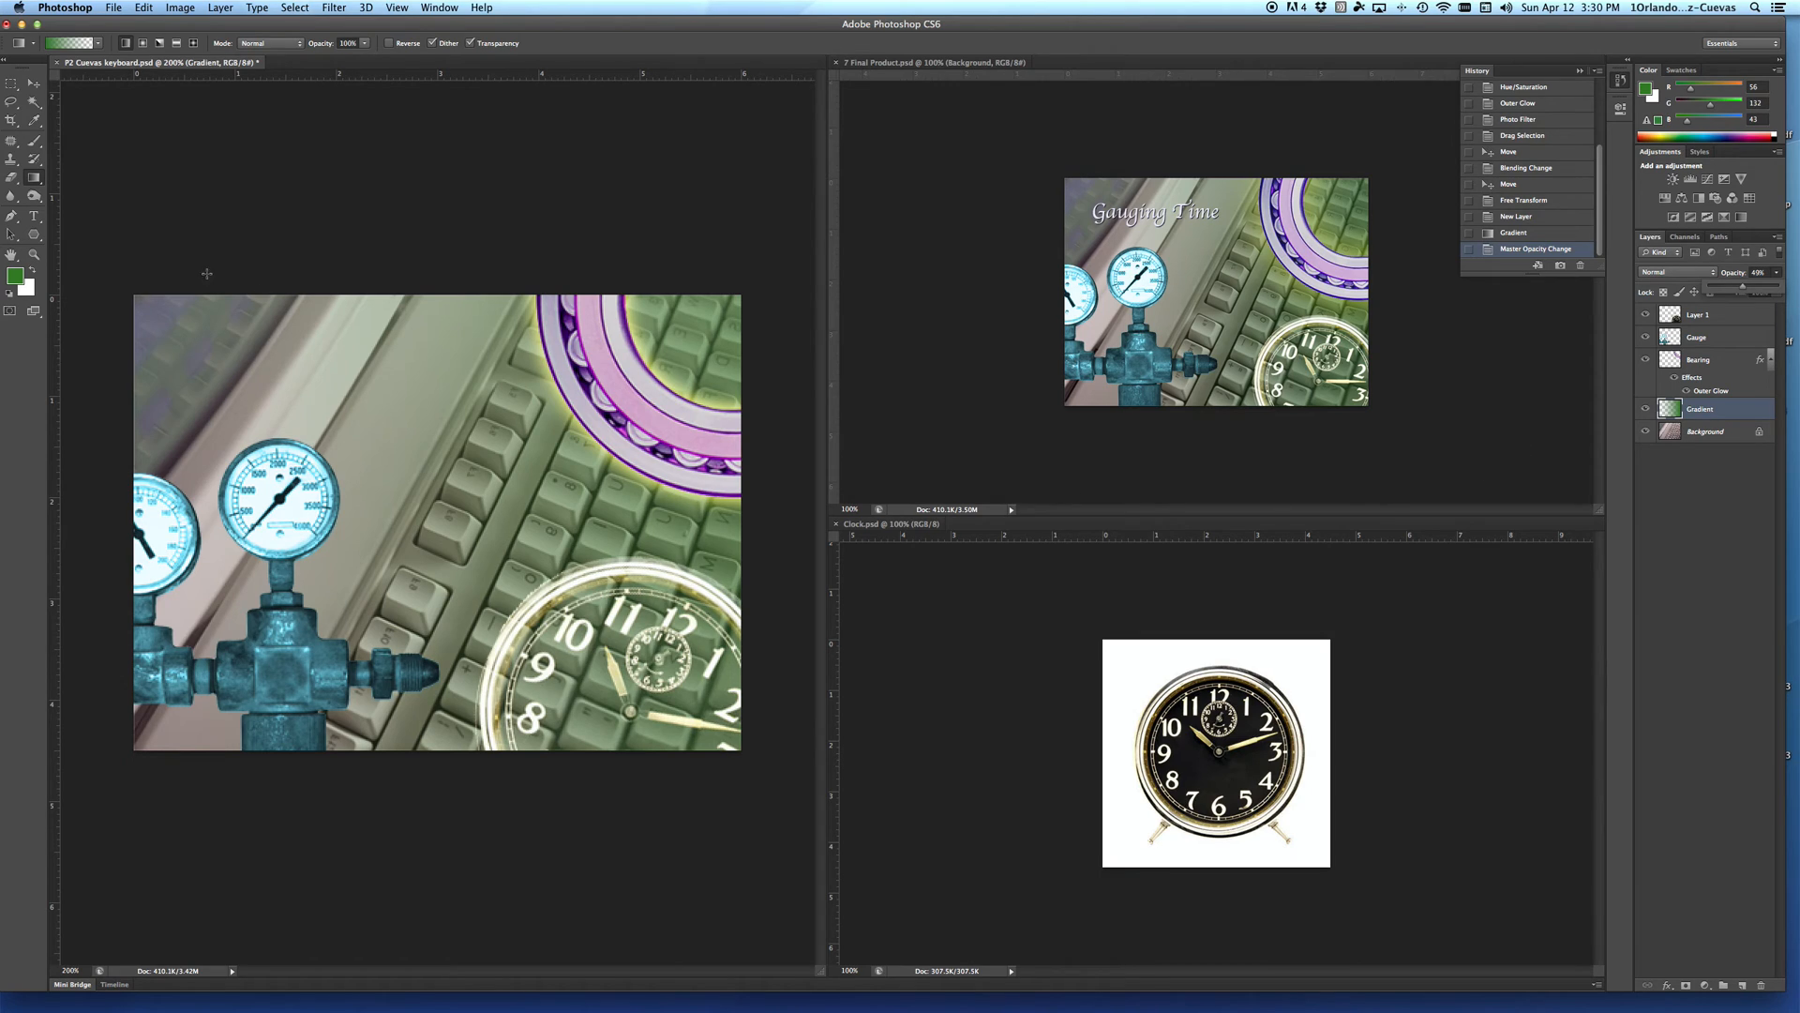
# Step: Add the horizontal text title "Gauging Time" in the picture's upper-left area, above the gauges
pyautogui.click(35, 217)
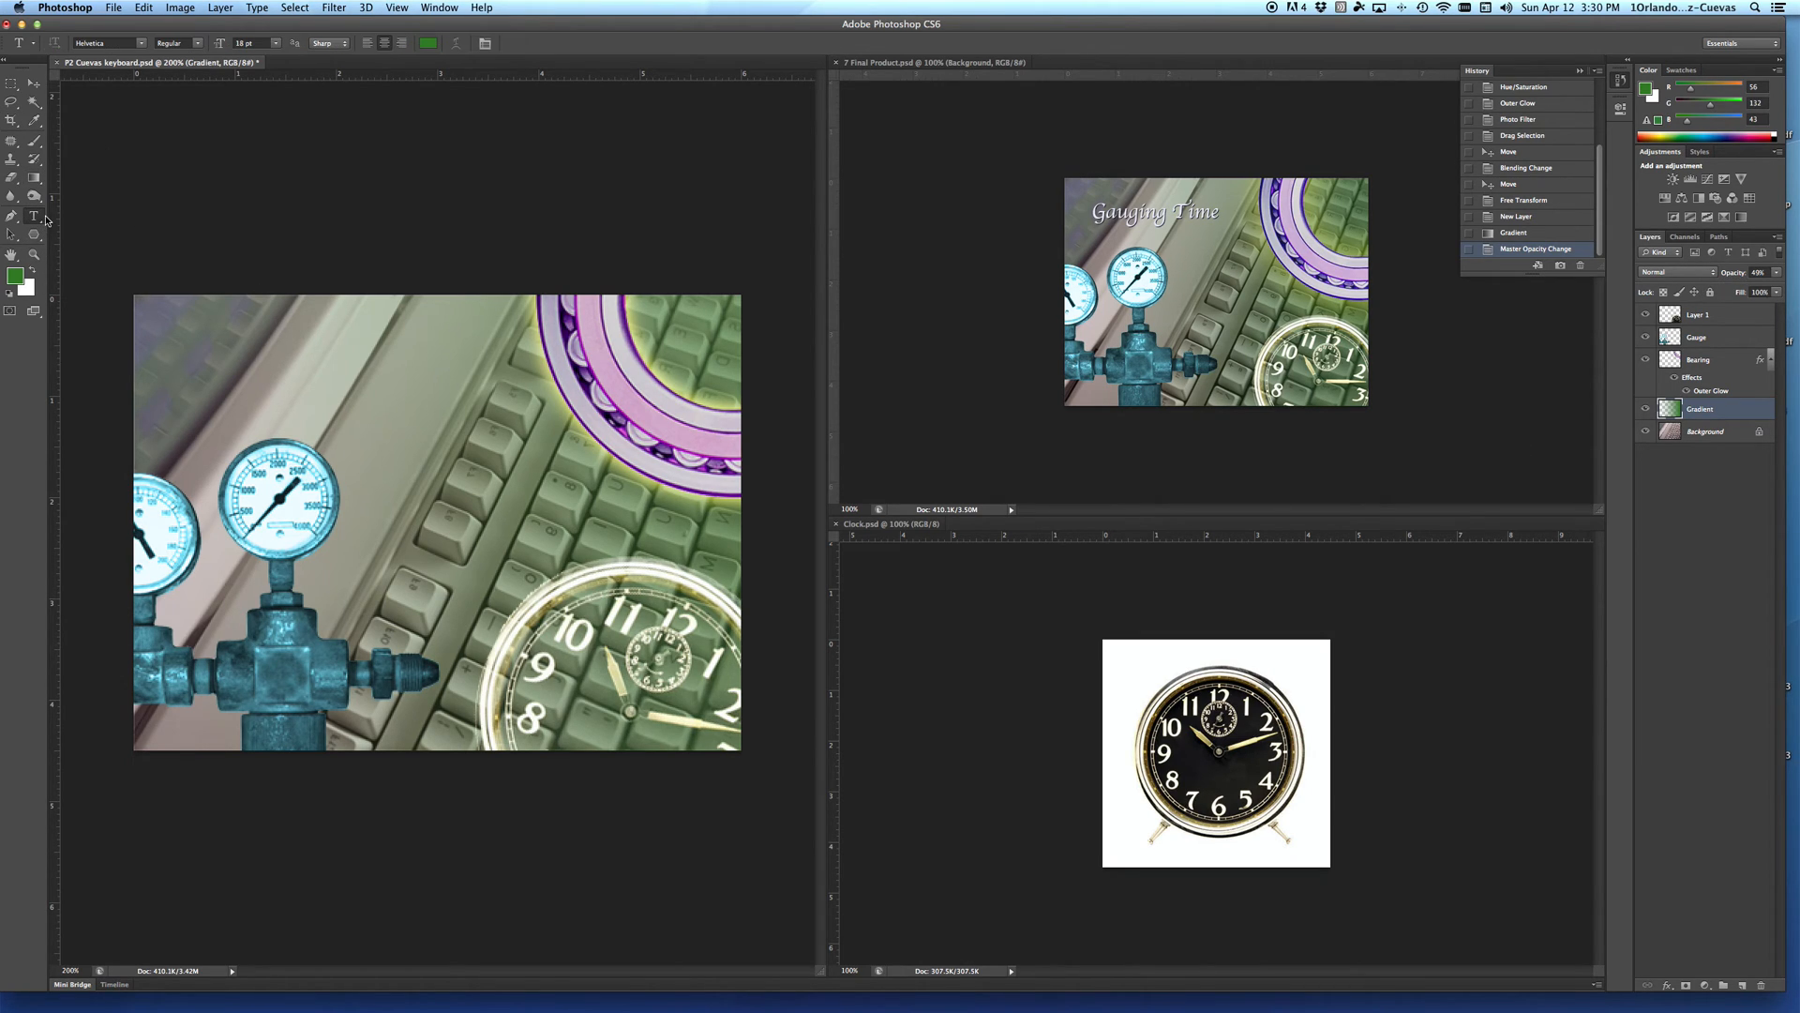
pyautogui.click(226, 345)
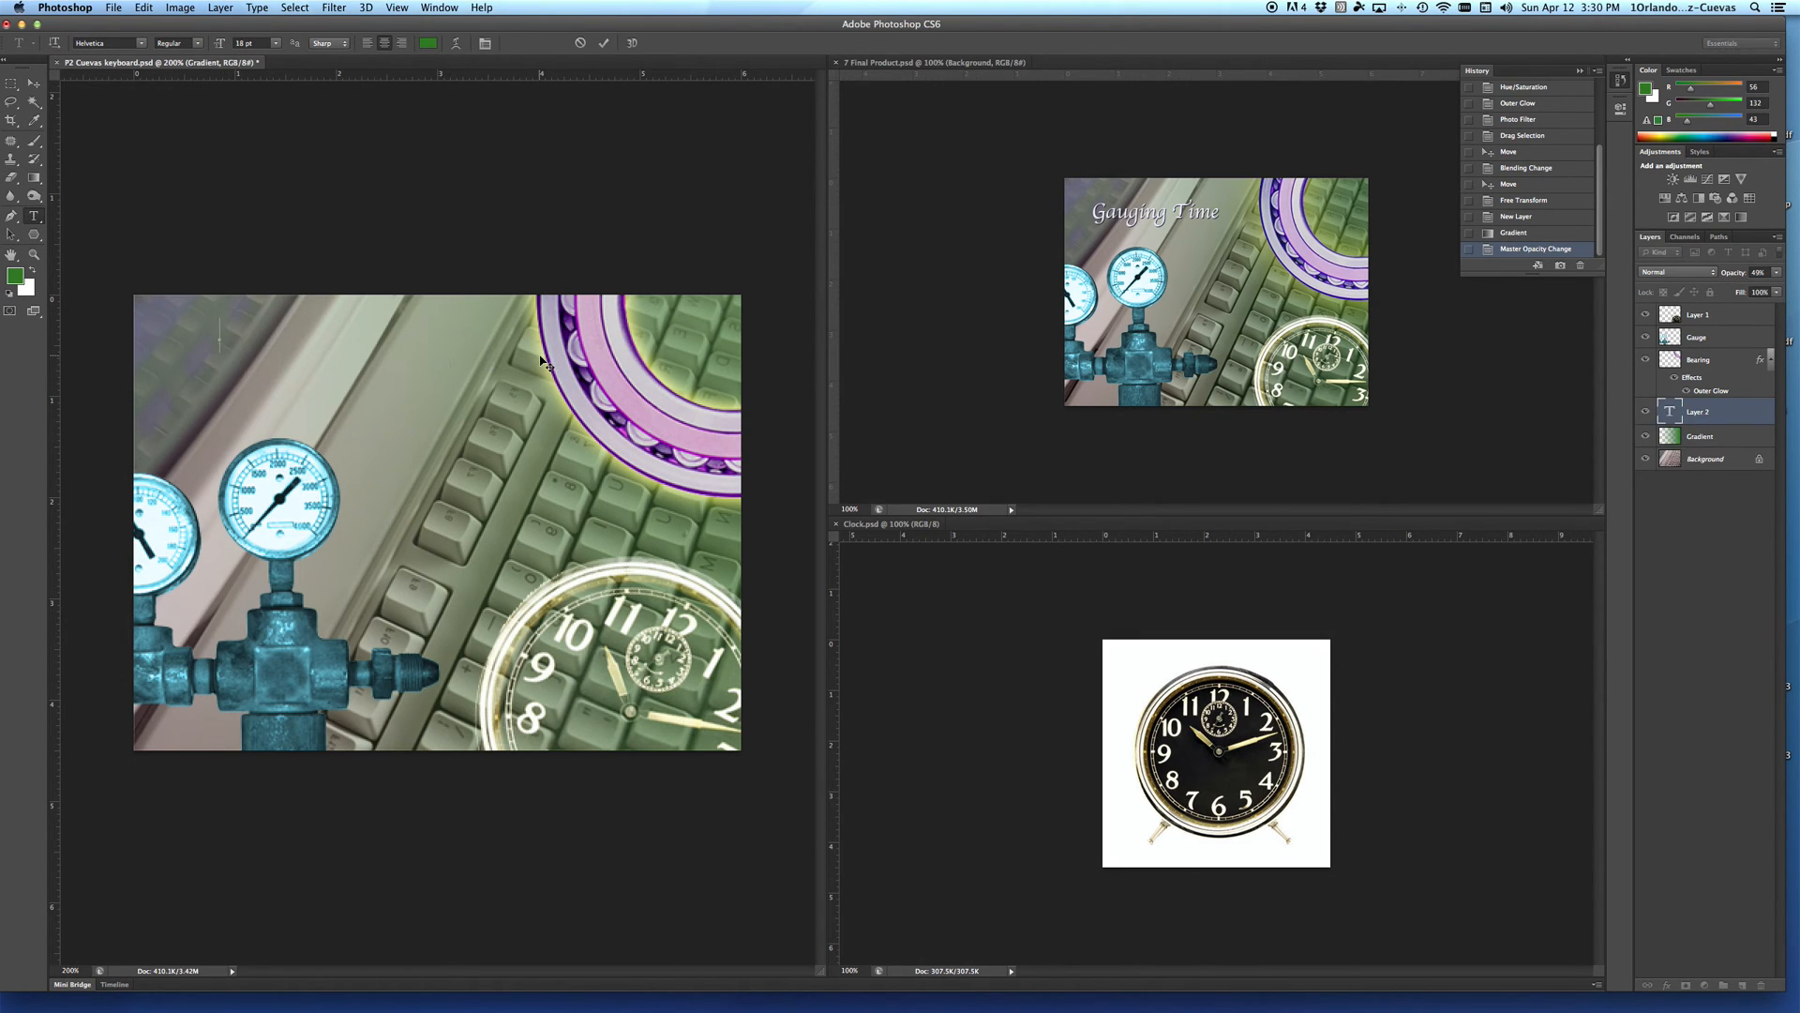
pyautogui.write('Gauging Time')
# Step: Format the whole title in white Apple Chancery at 30 pt
pyautogui.moveTo(301, 330); pyautogui.dragTo(135, 332)
pyautogui.click(434, 47)
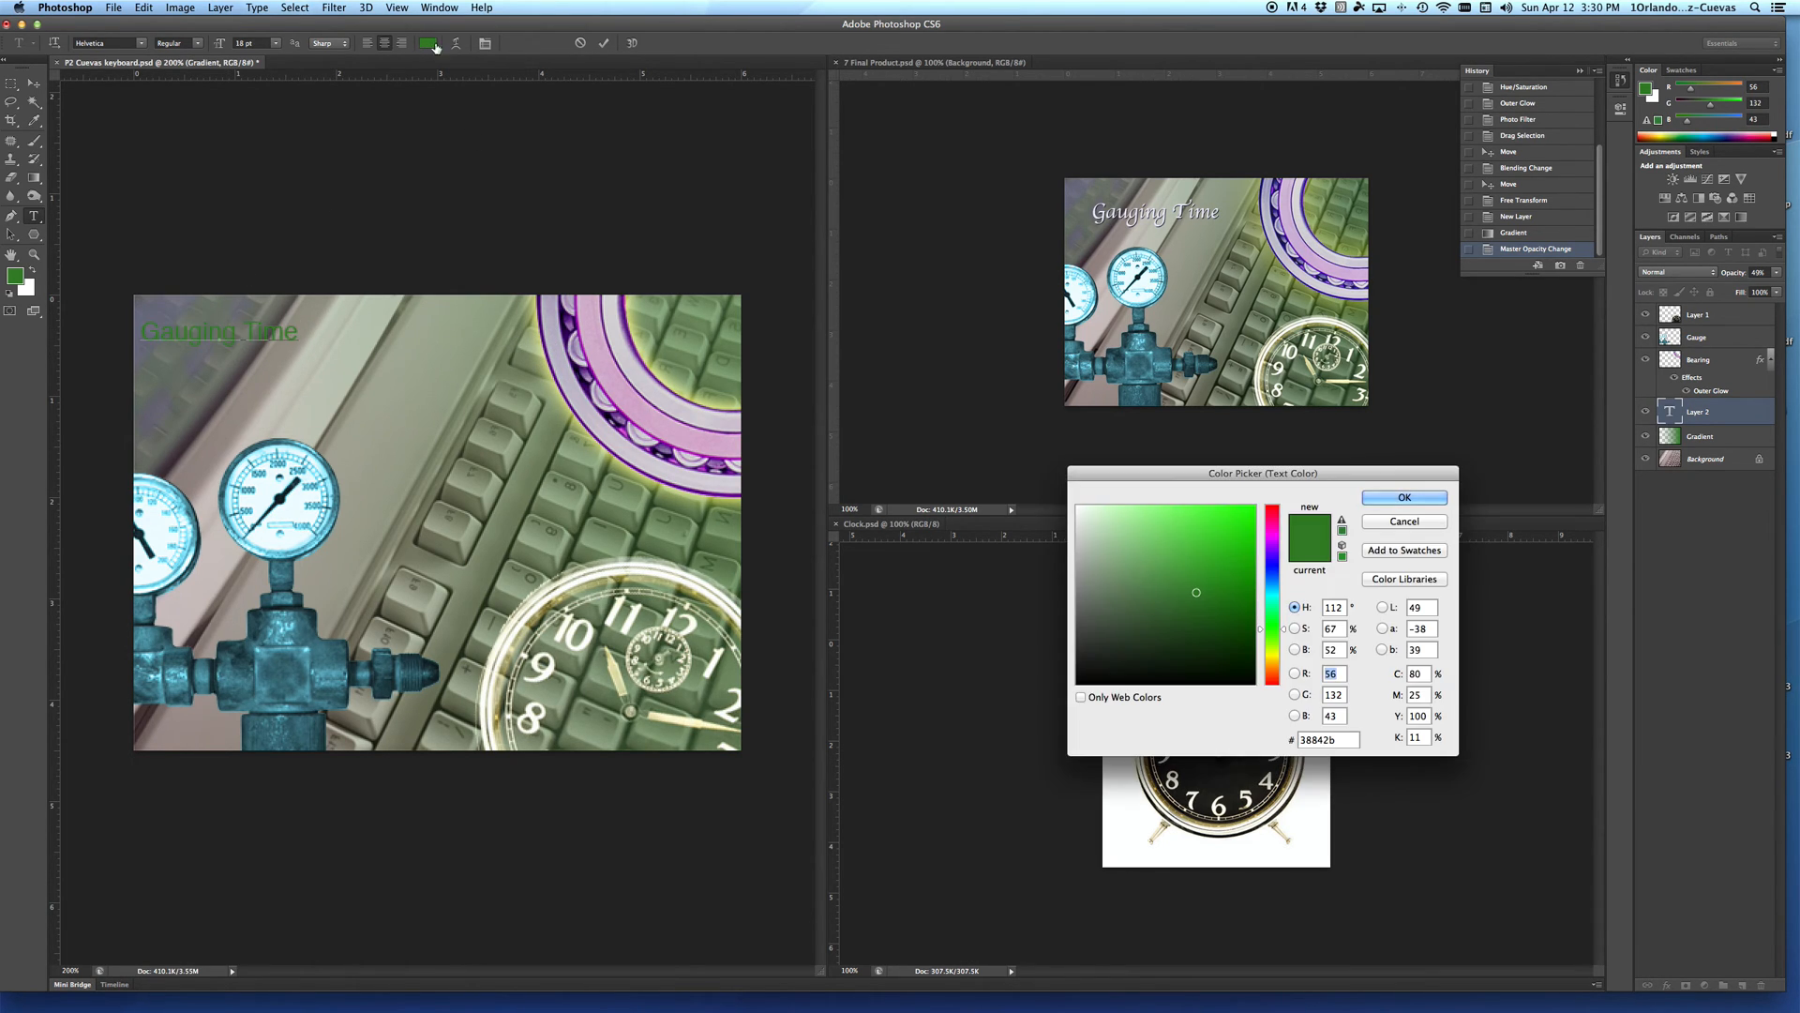
pyautogui.click(1077, 506)
pyautogui.click(1404, 497)
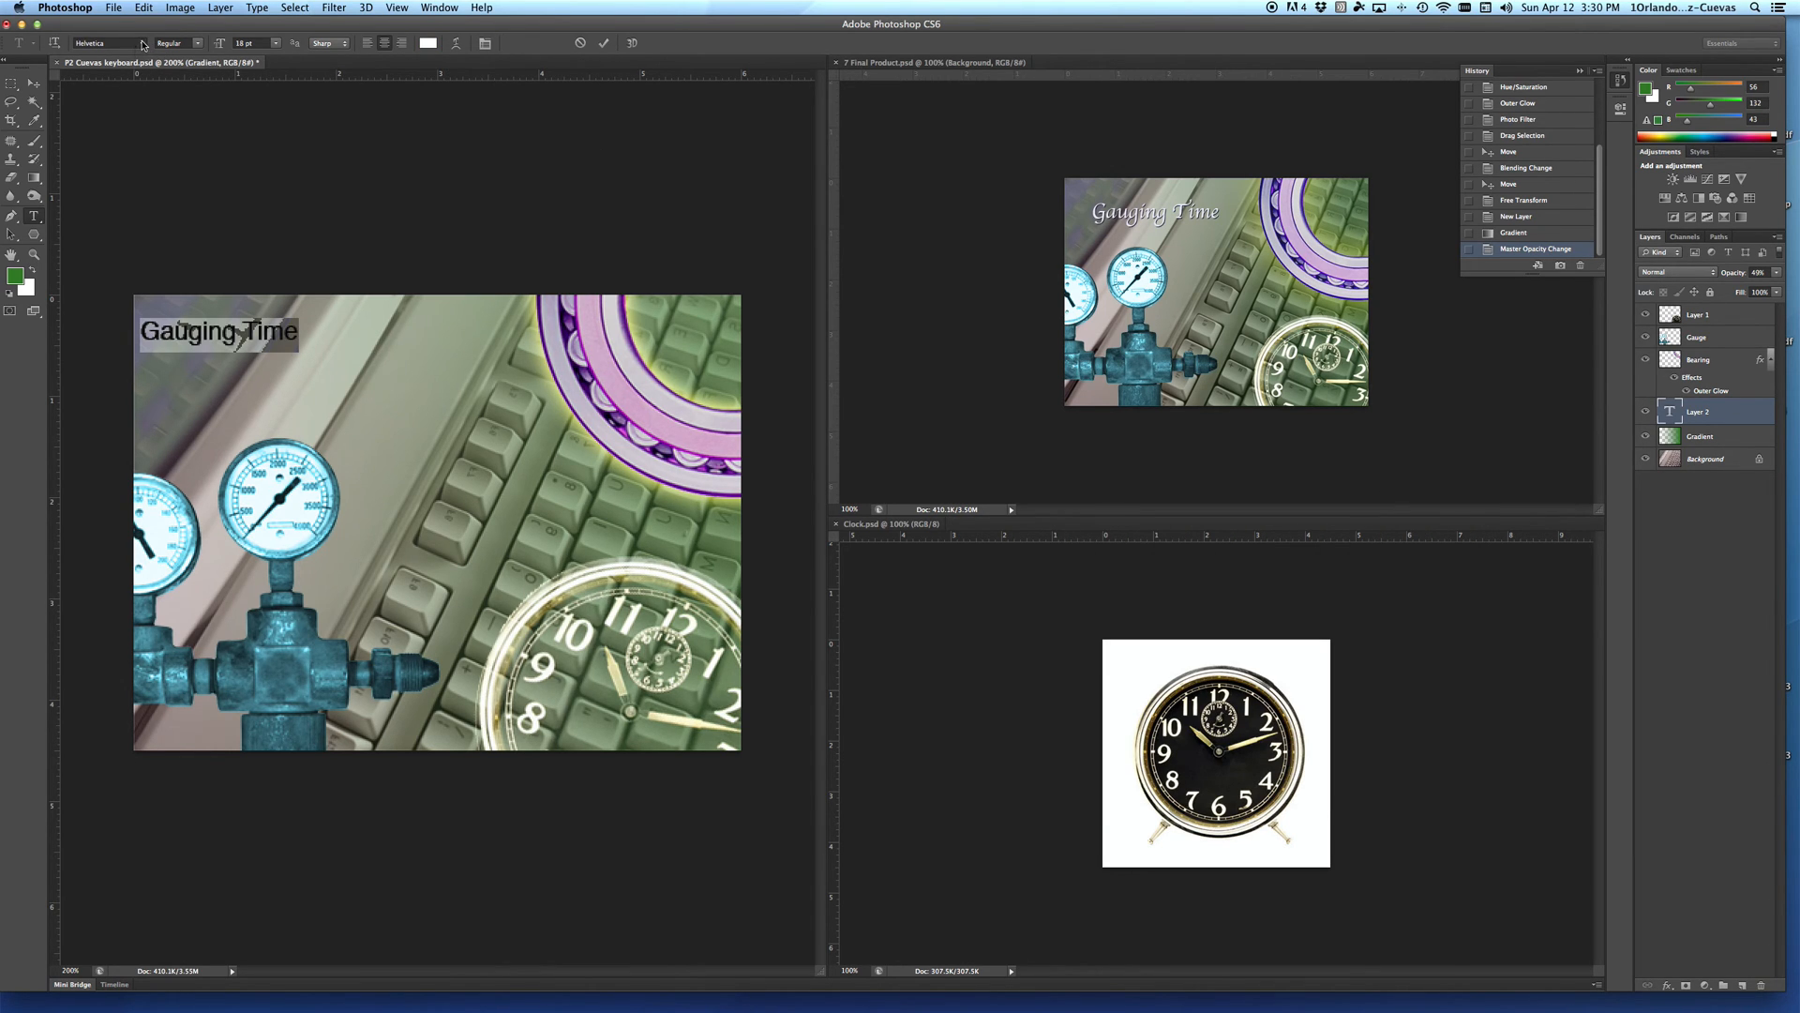
pyautogui.click(141, 43)
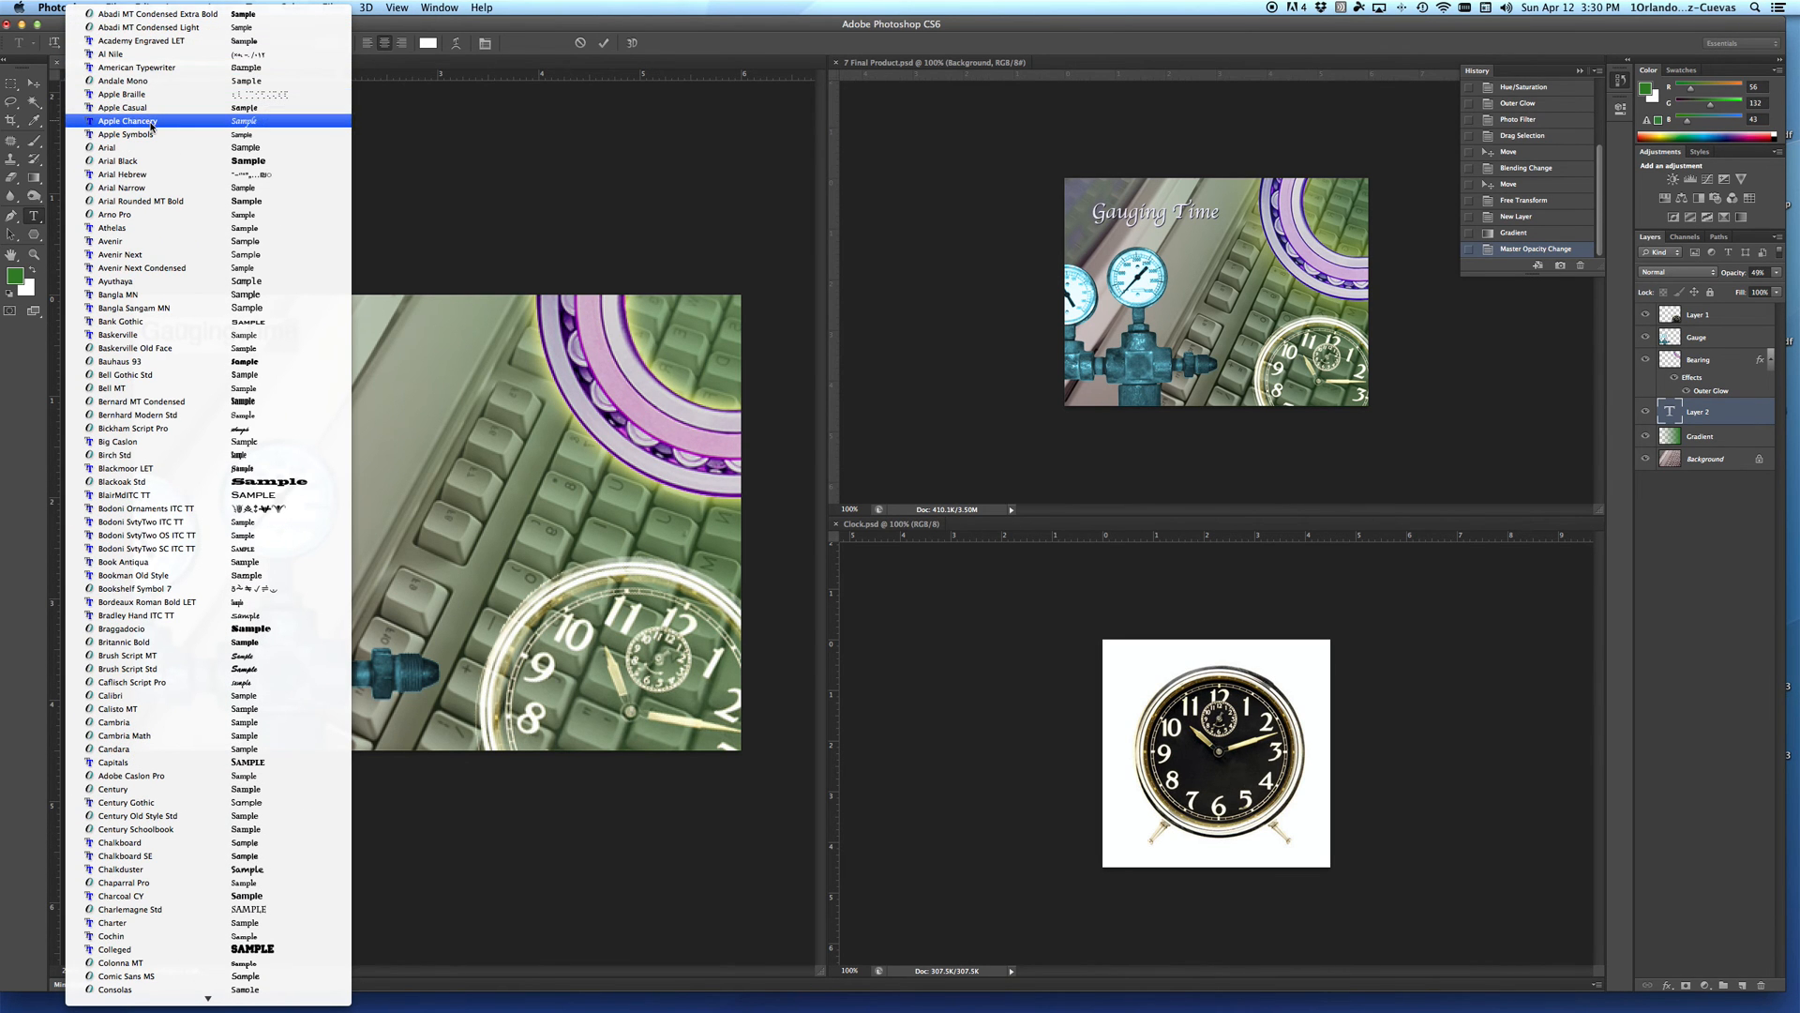
pyautogui.click(150, 122)
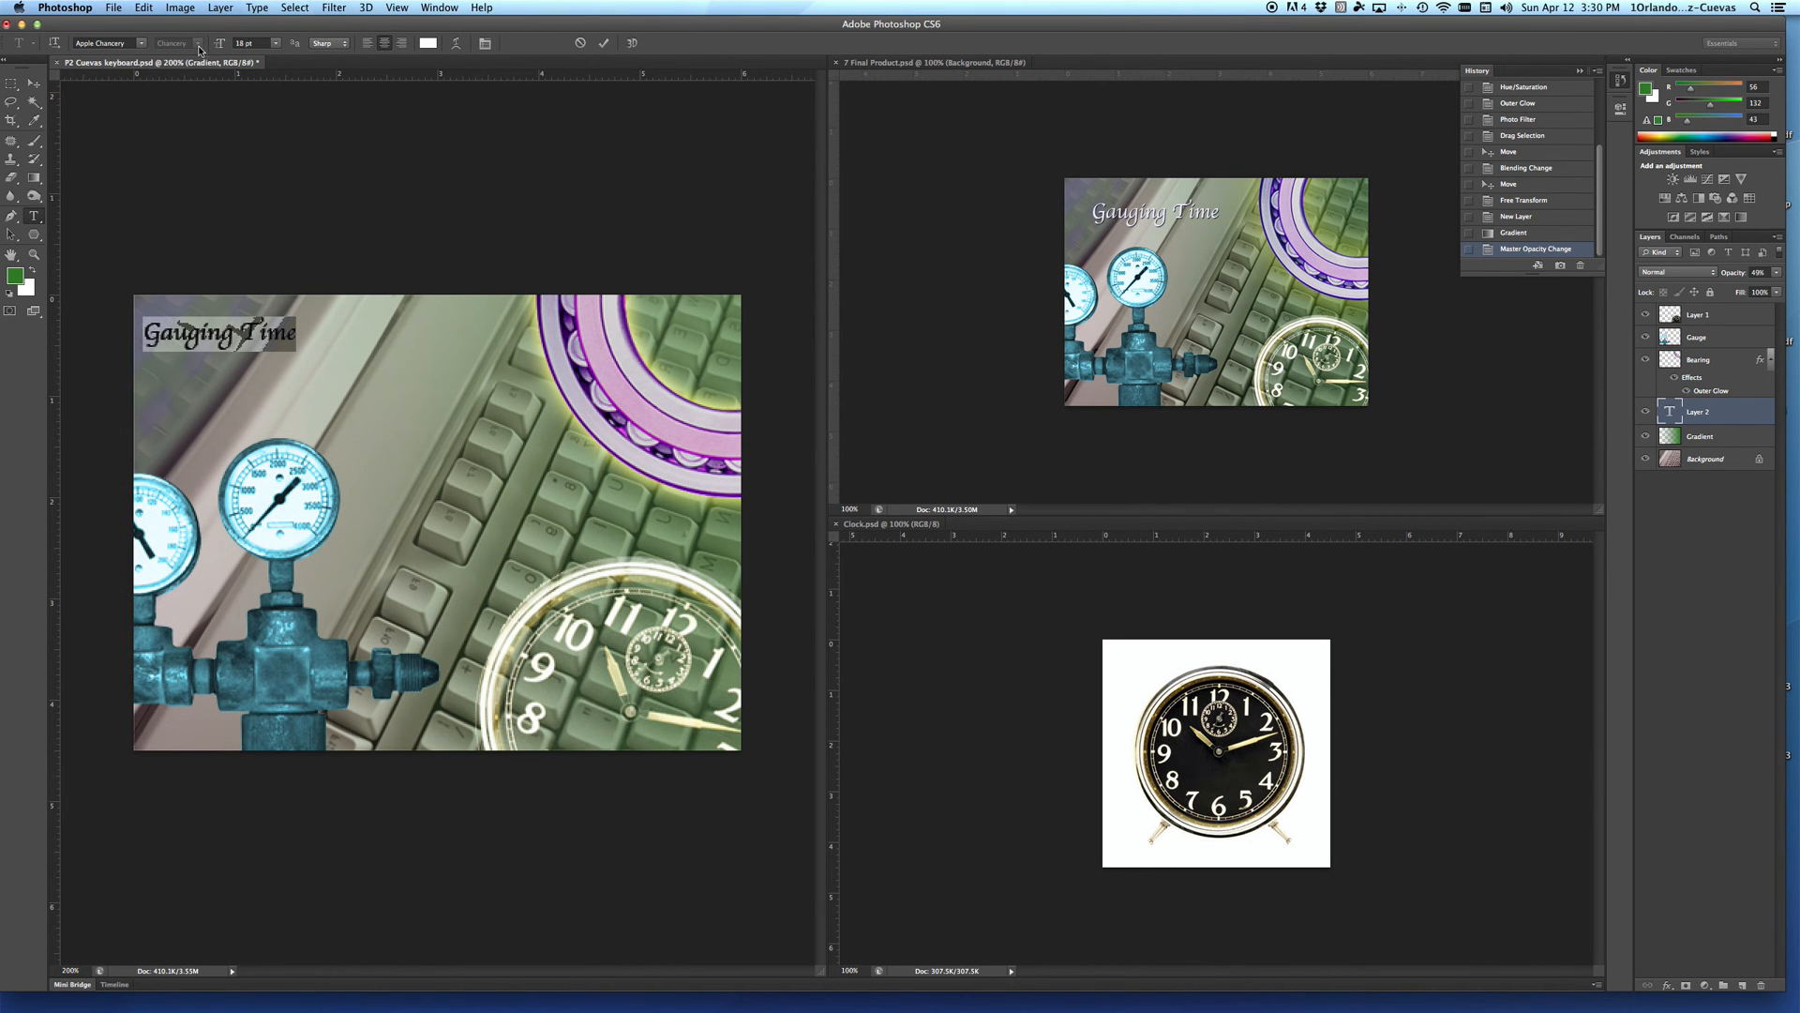
pyautogui.click(276, 43)
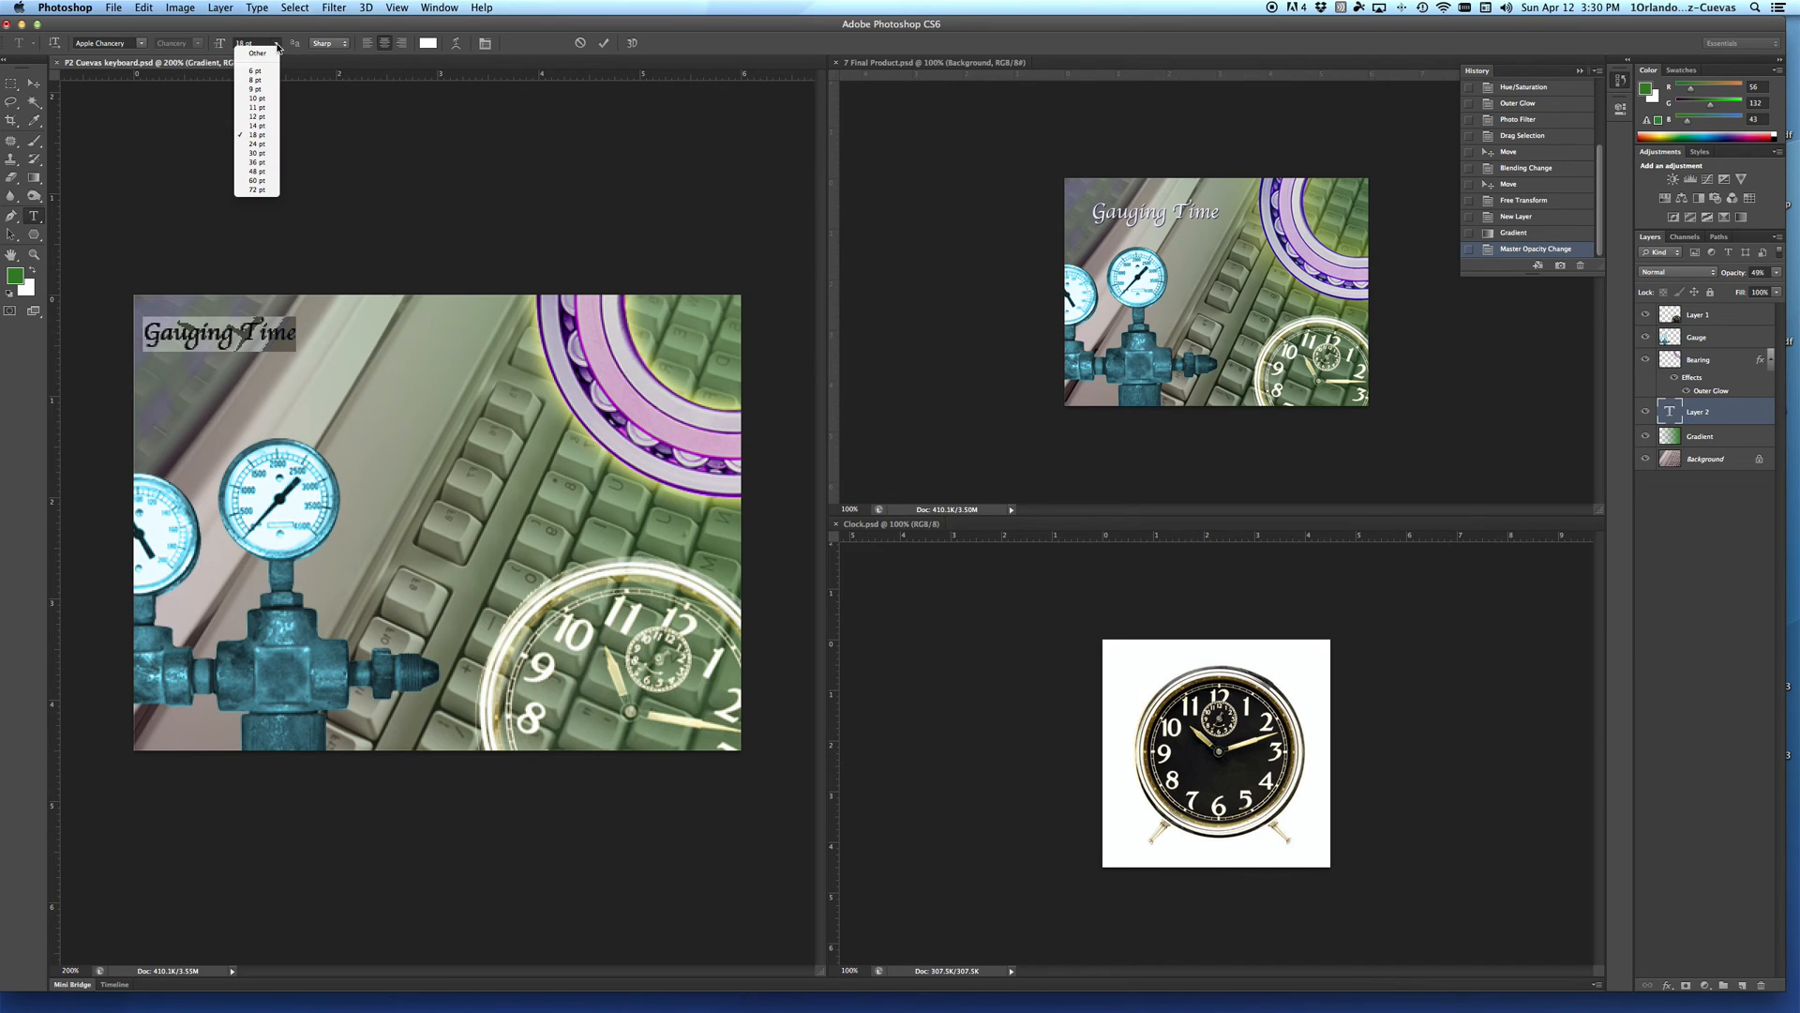
pyautogui.click(257, 153)
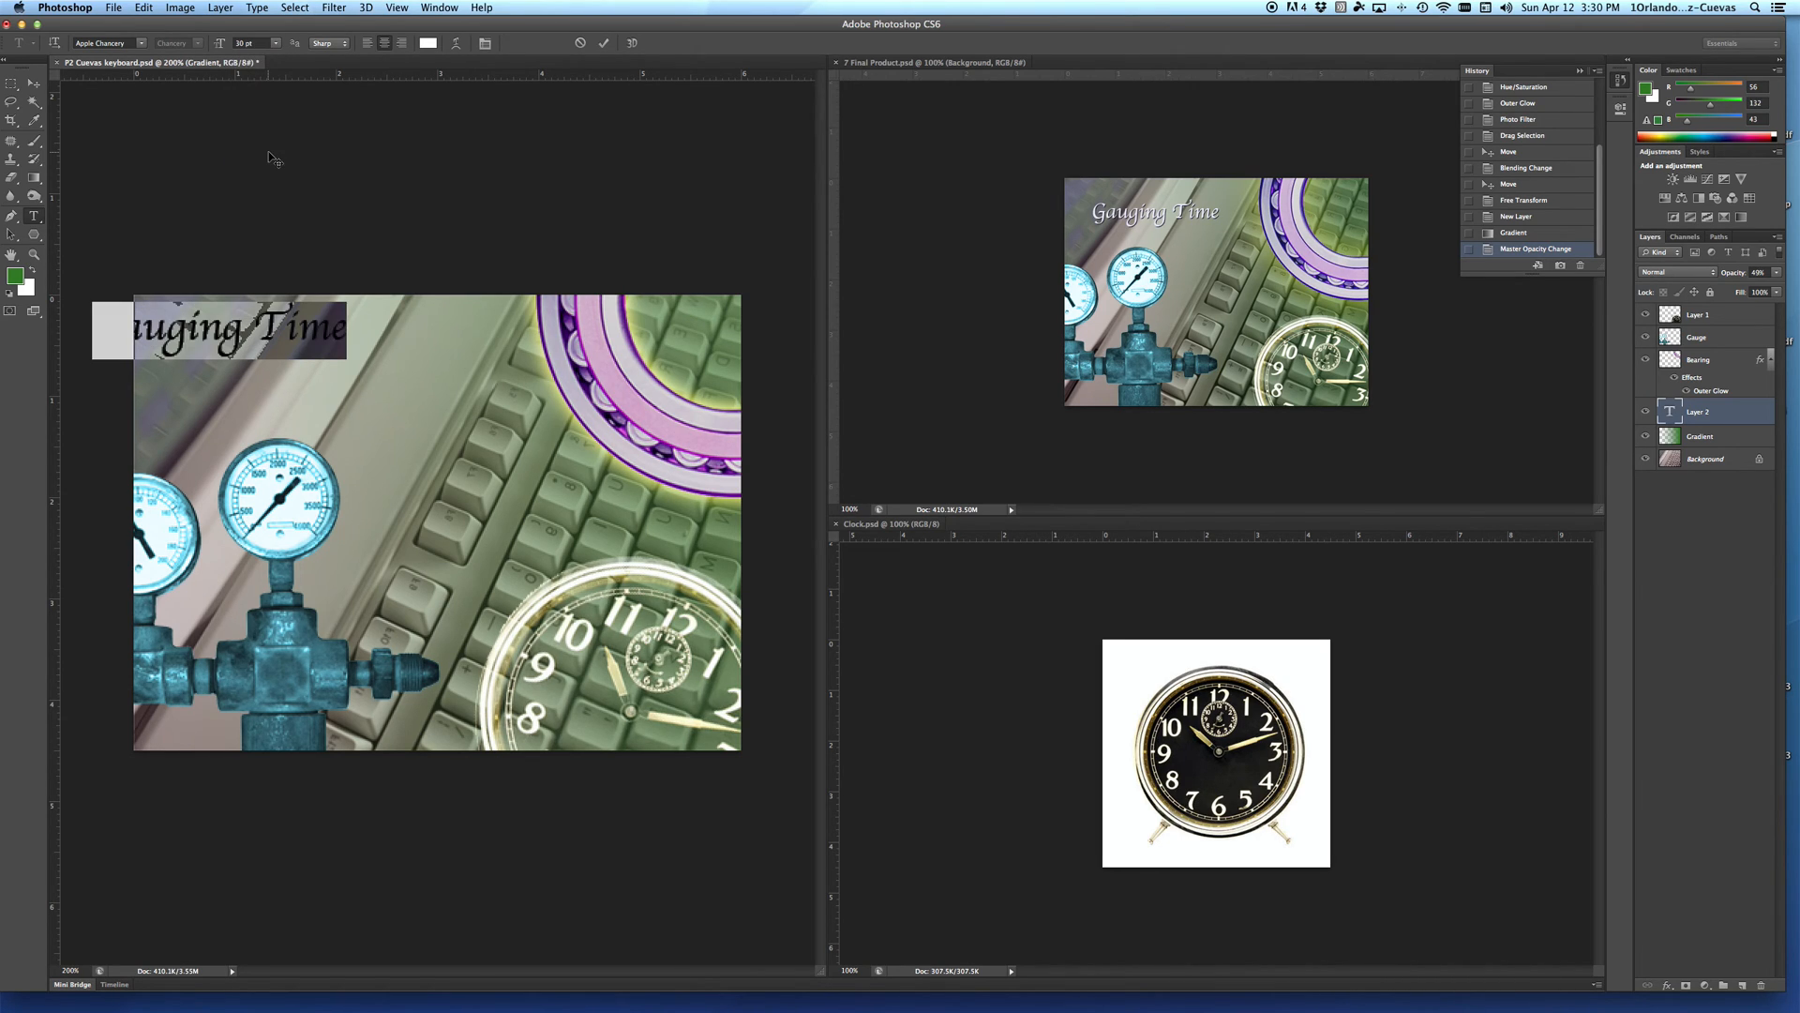
# Step: Commit the title text and move it right and slightly down so it sits fully inside the picture above the gauges
pyautogui.click(11, 82)
pyautogui.click(31, 85)
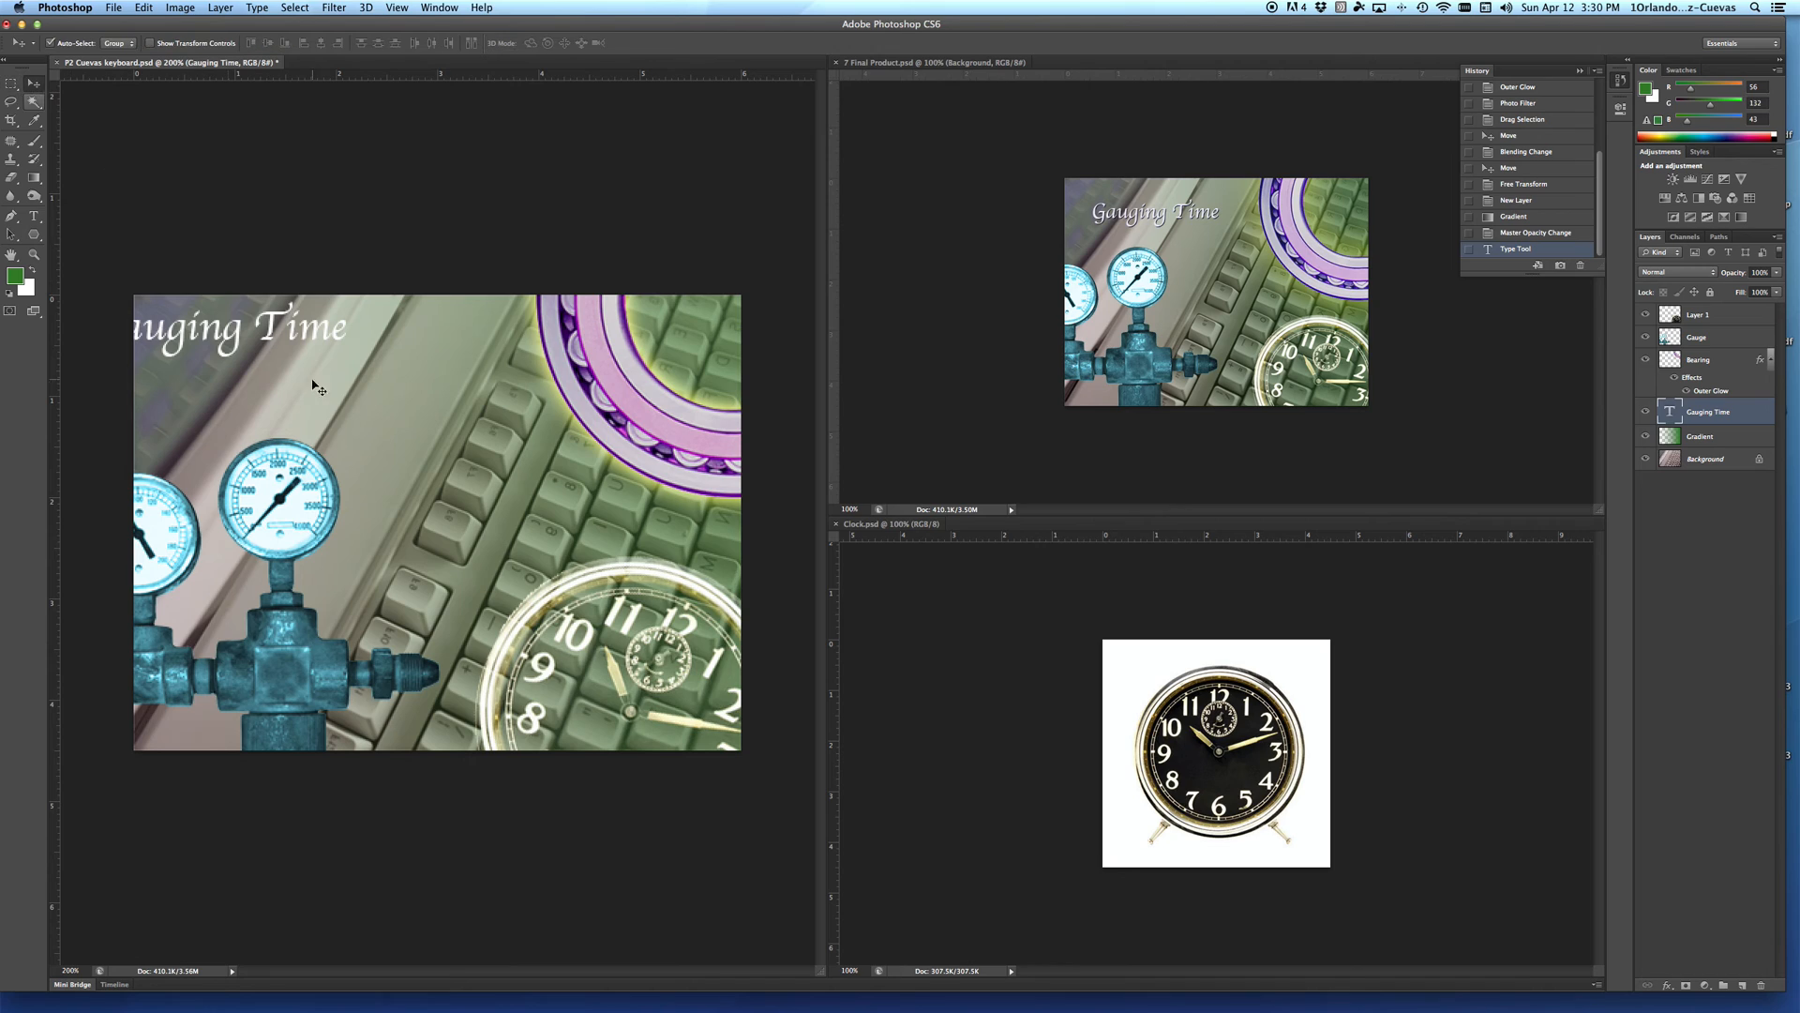
pyautogui.moveTo(306, 336); pyautogui.dragTo(388, 369)
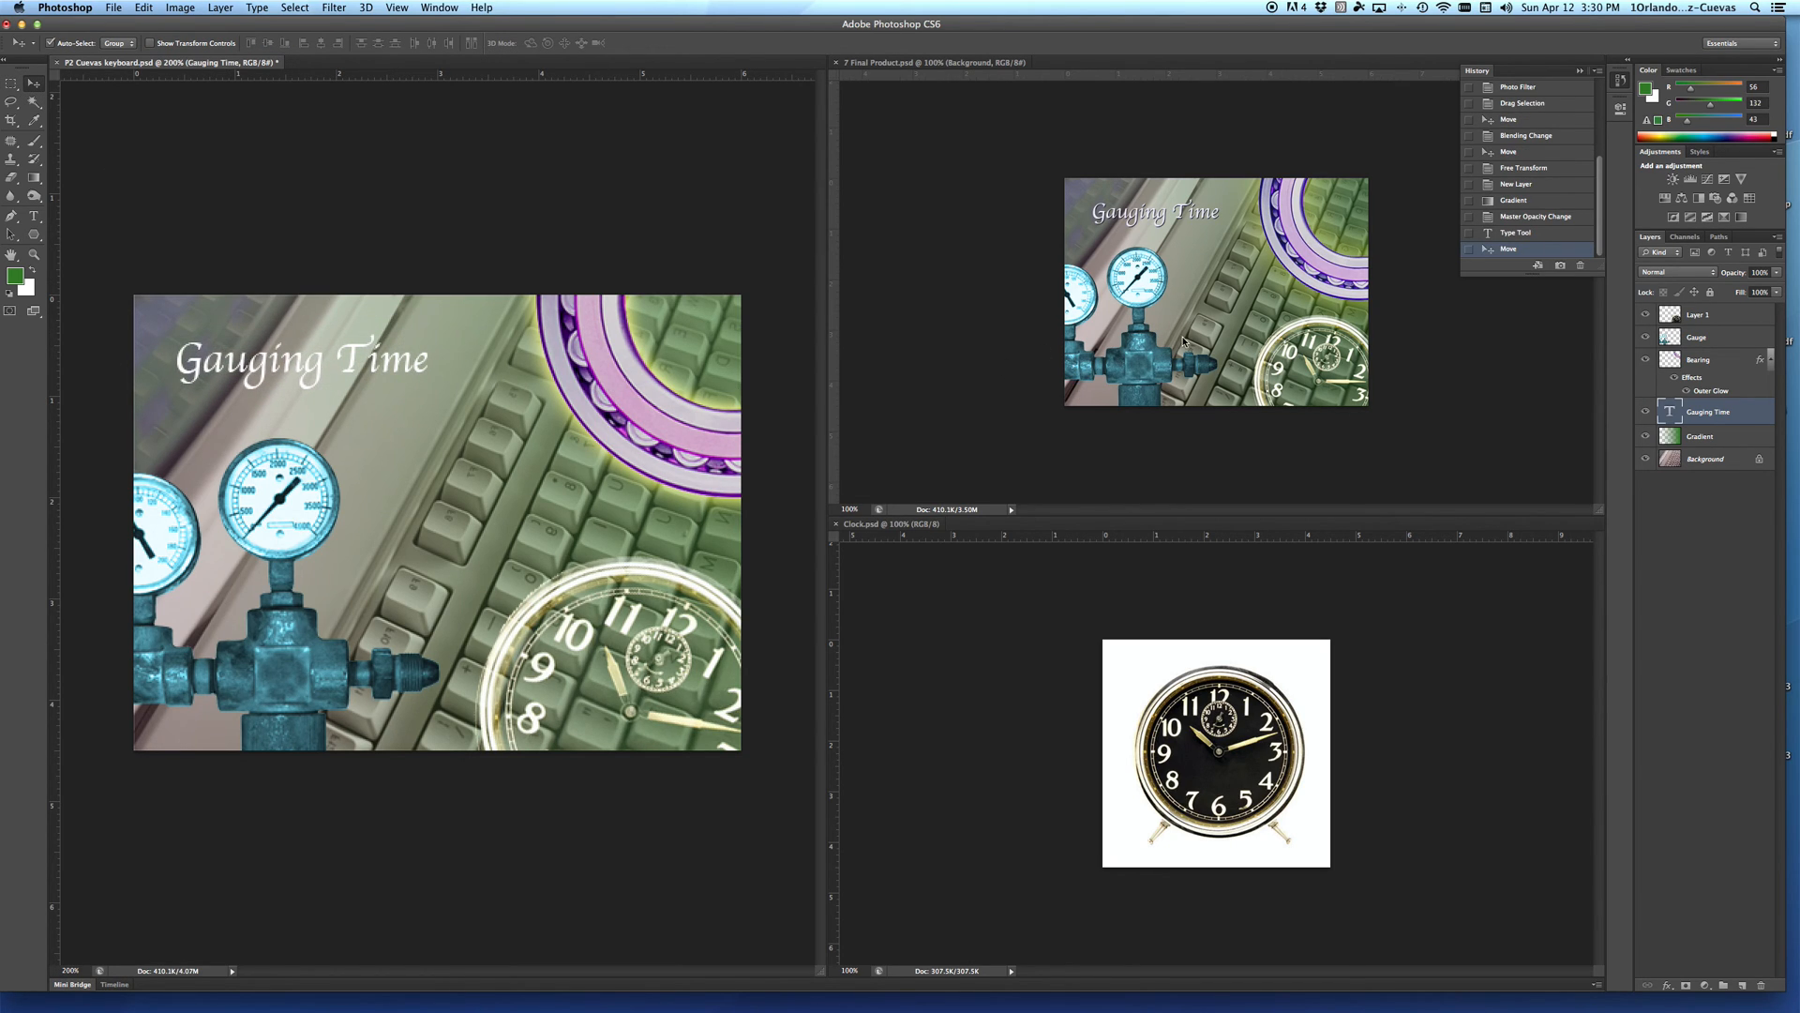
# Step: Give the Gauging Time text layer a tight drop shadow with size 0 px and a reduced distance, and save the document
pyautogui.doubleClick(1746, 412)
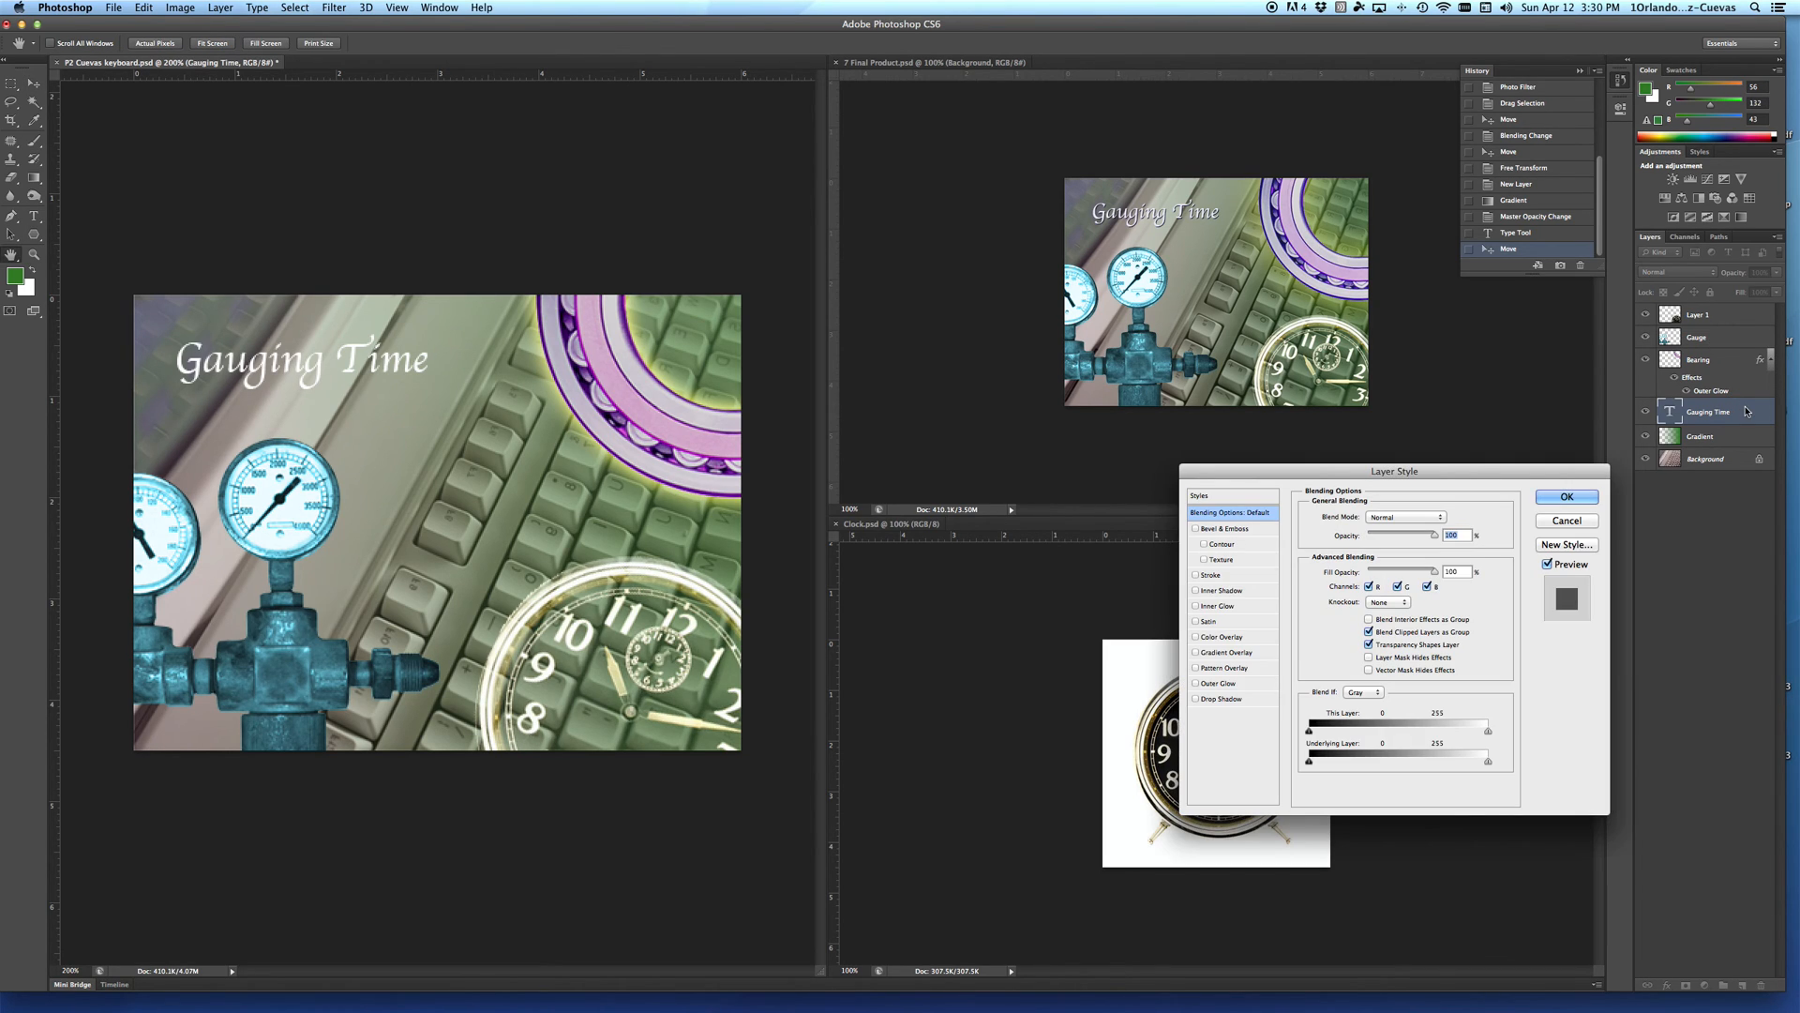
pyautogui.click(1219, 699)
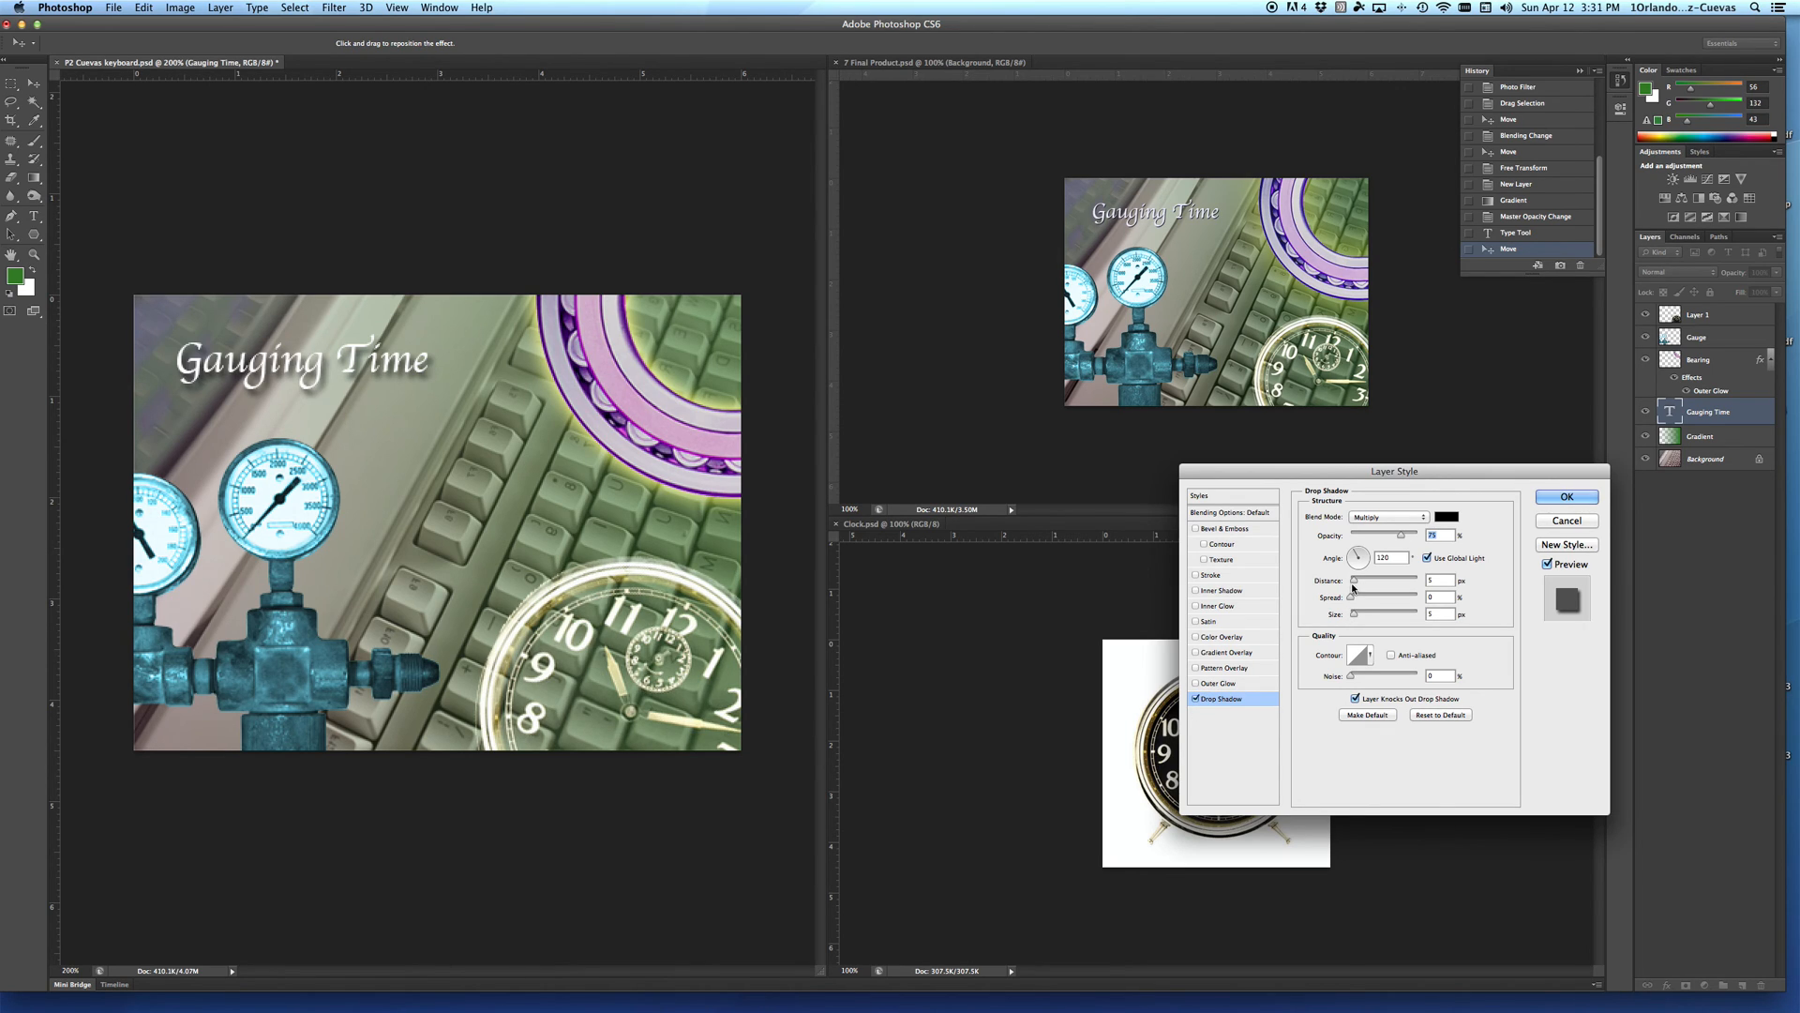
pyautogui.moveTo(1353, 614); pyautogui.dragTo(1350, 587)
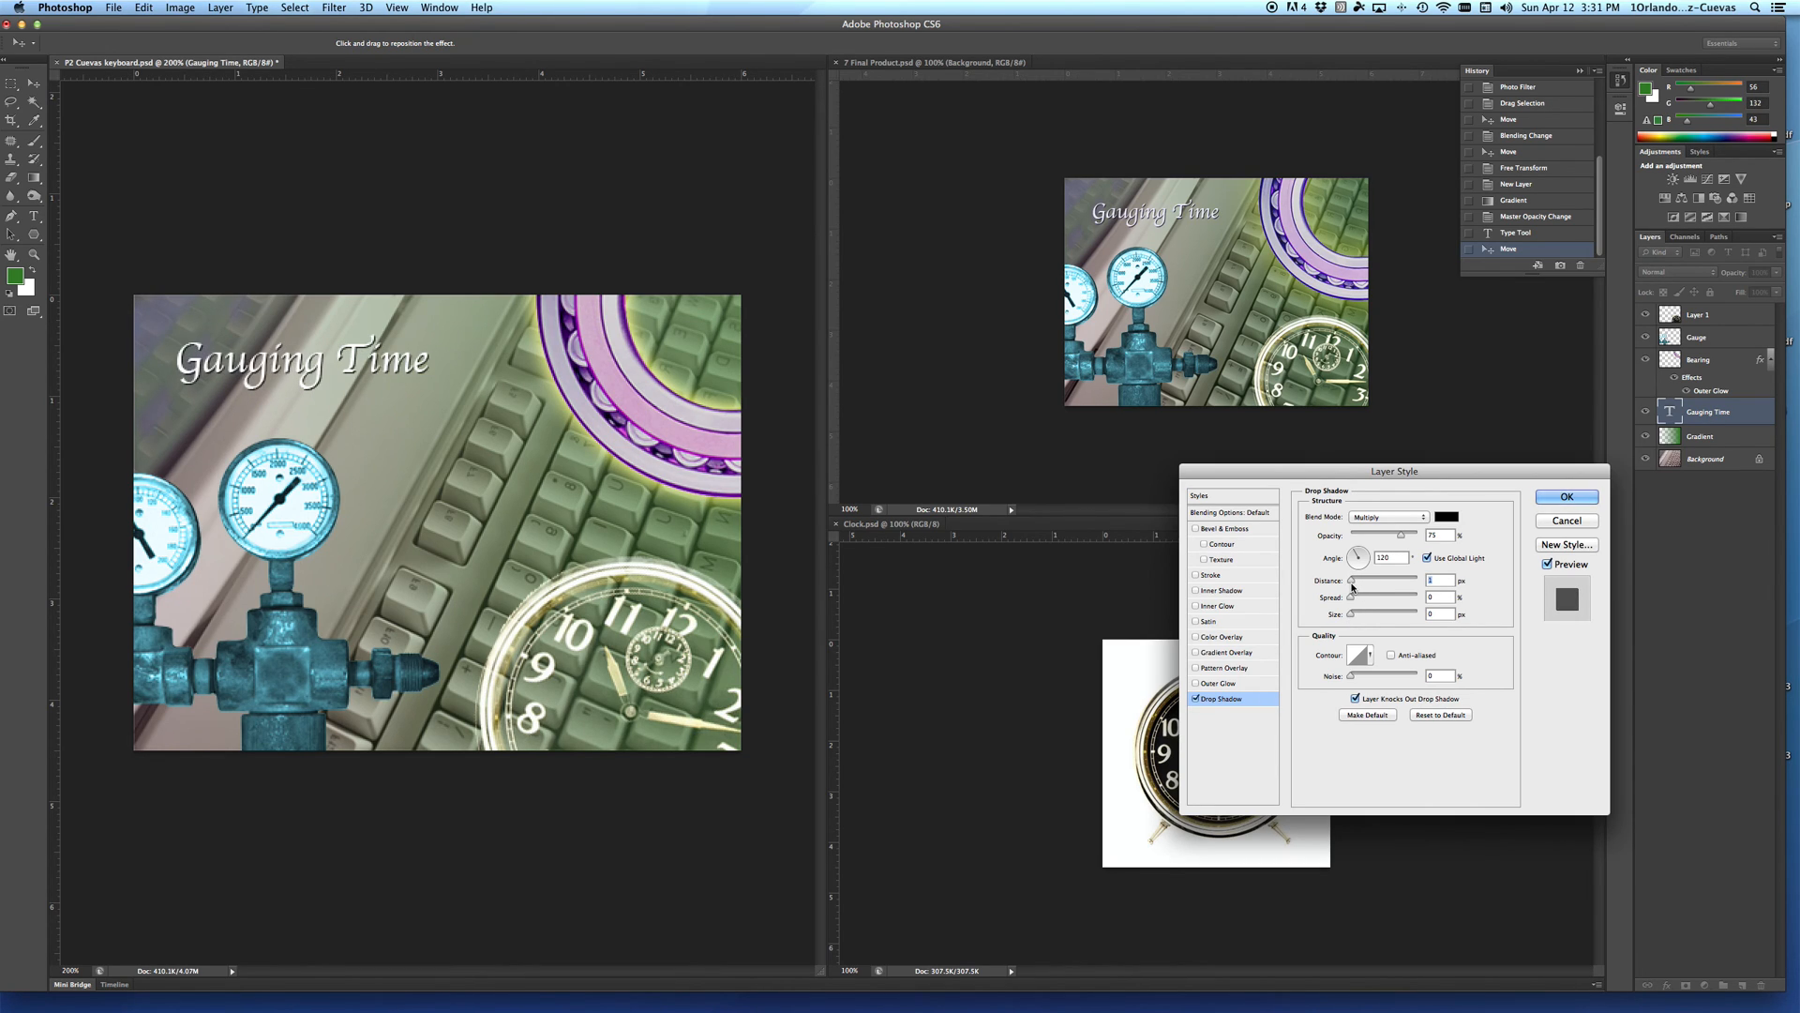
pyautogui.click(1566, 497)
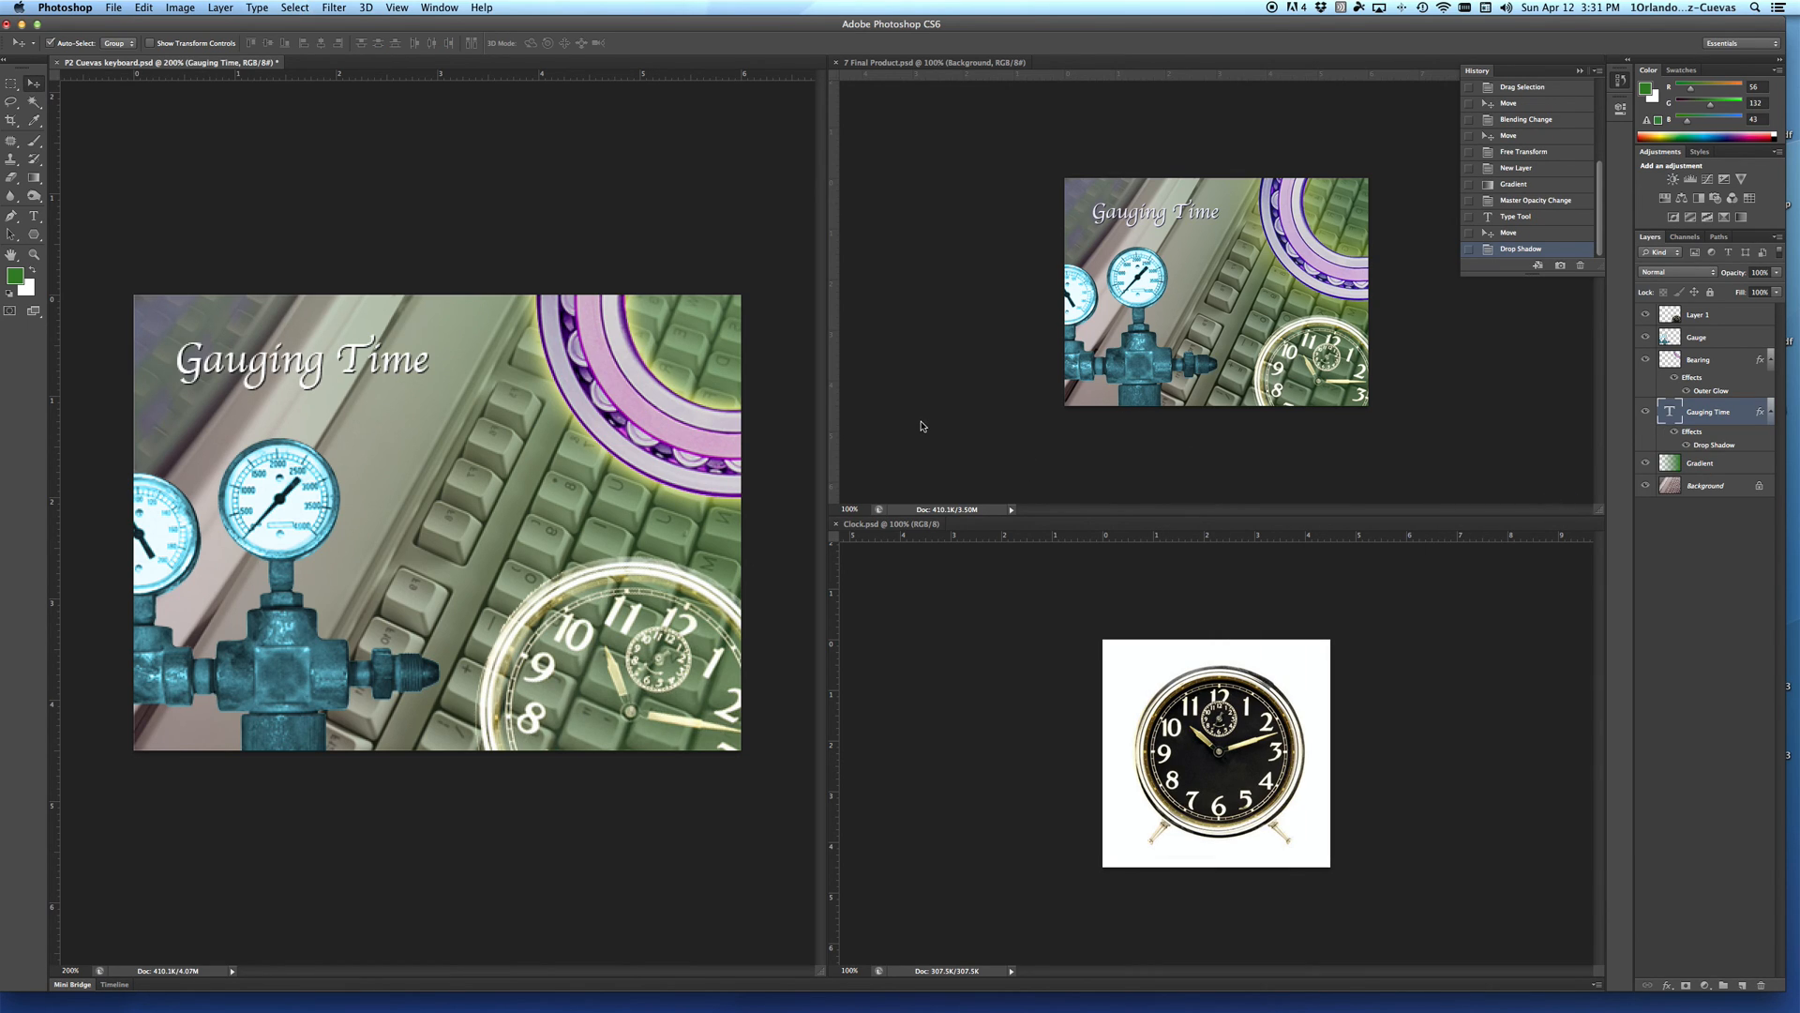
pyautogui.press('super+s')
# Step: Open the 07Startscreen PSD from the Layers Keyboard folder in Finder, accept the missing fonts, and restore the Photoshop window's position
pyautogui.moveTo(254, 26); pyautogui.dragTo(252, 154)
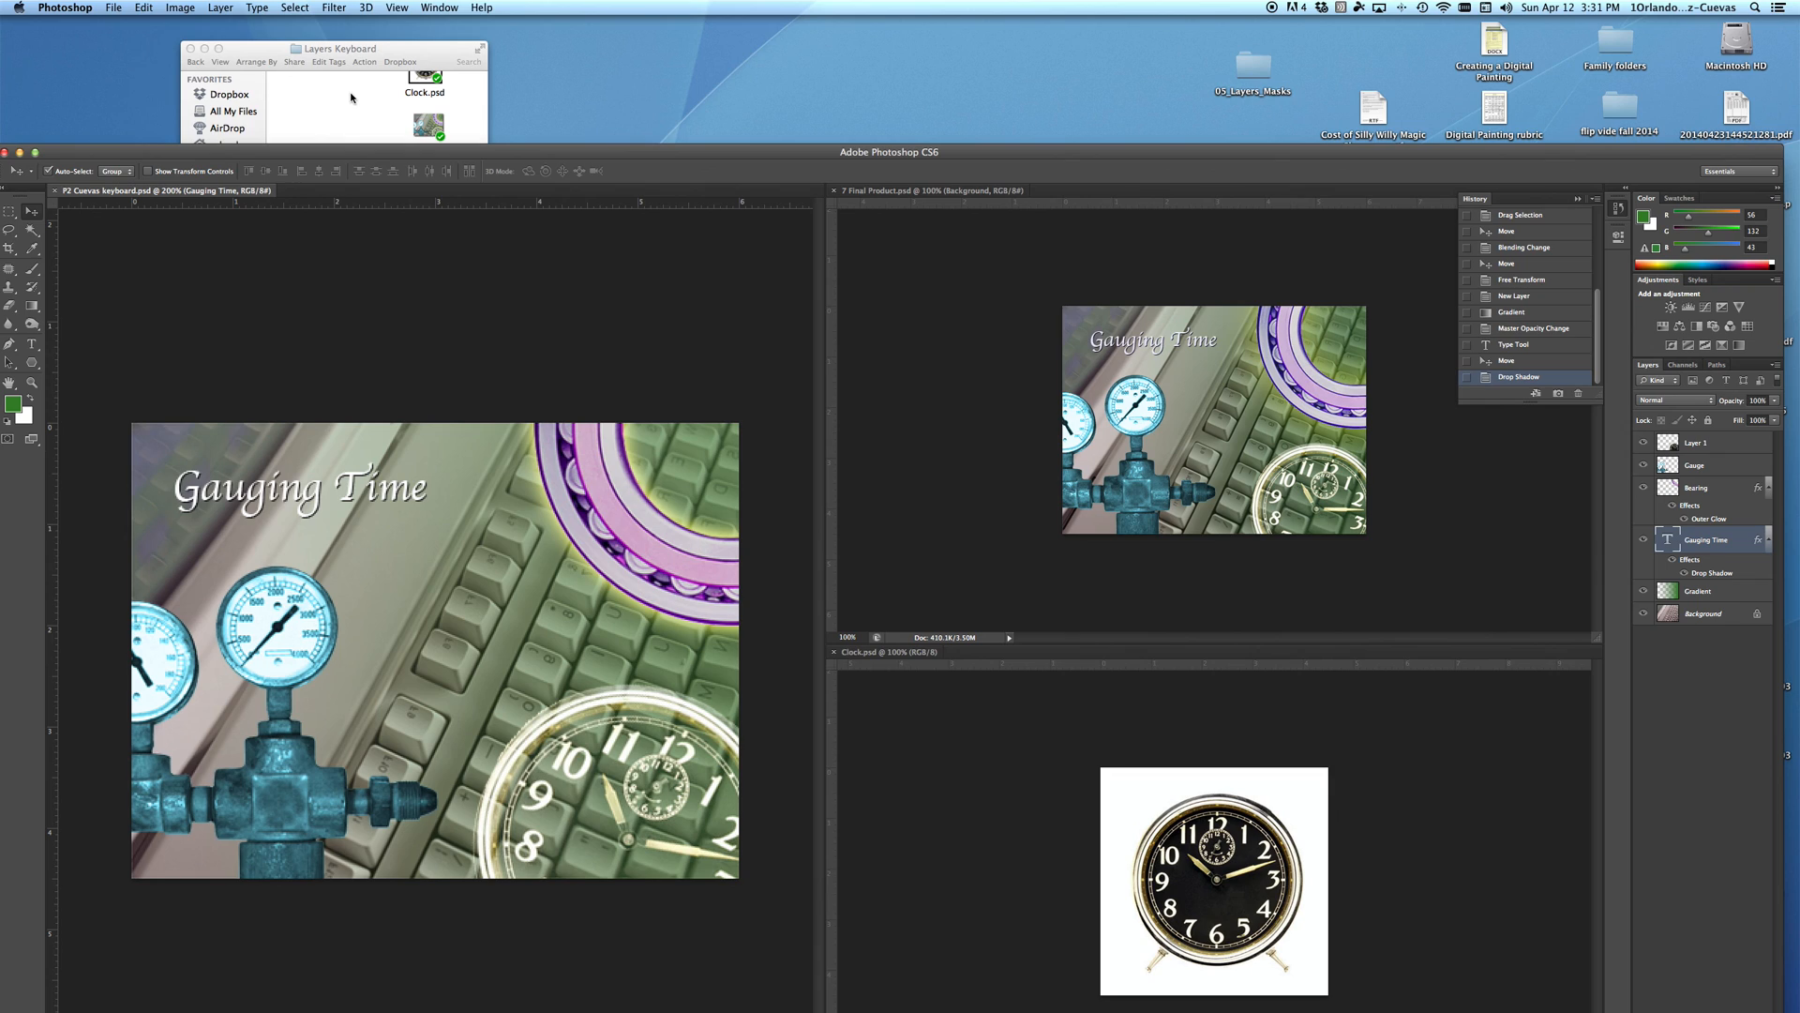
pyautogui.click(353, 92)
pyautogui.click(431, 185)
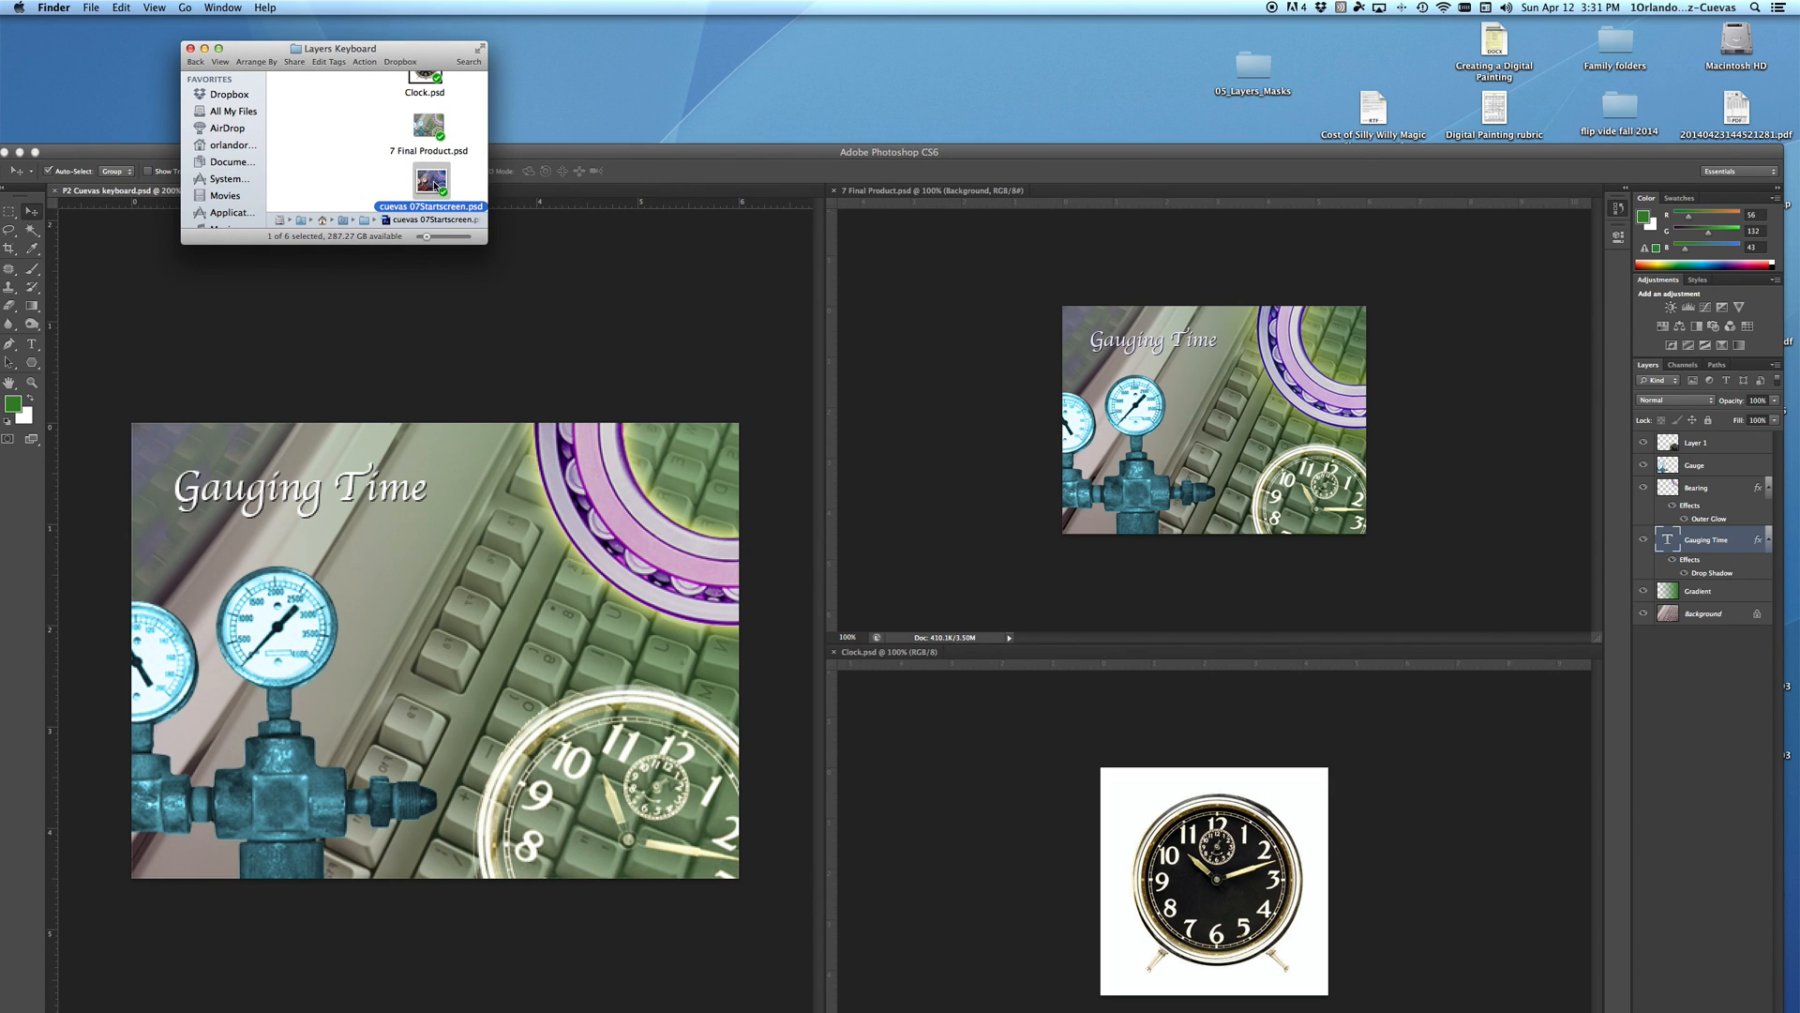
pyautogui.doubleClick(434, 183)
pyautogui.click(1003, 339)
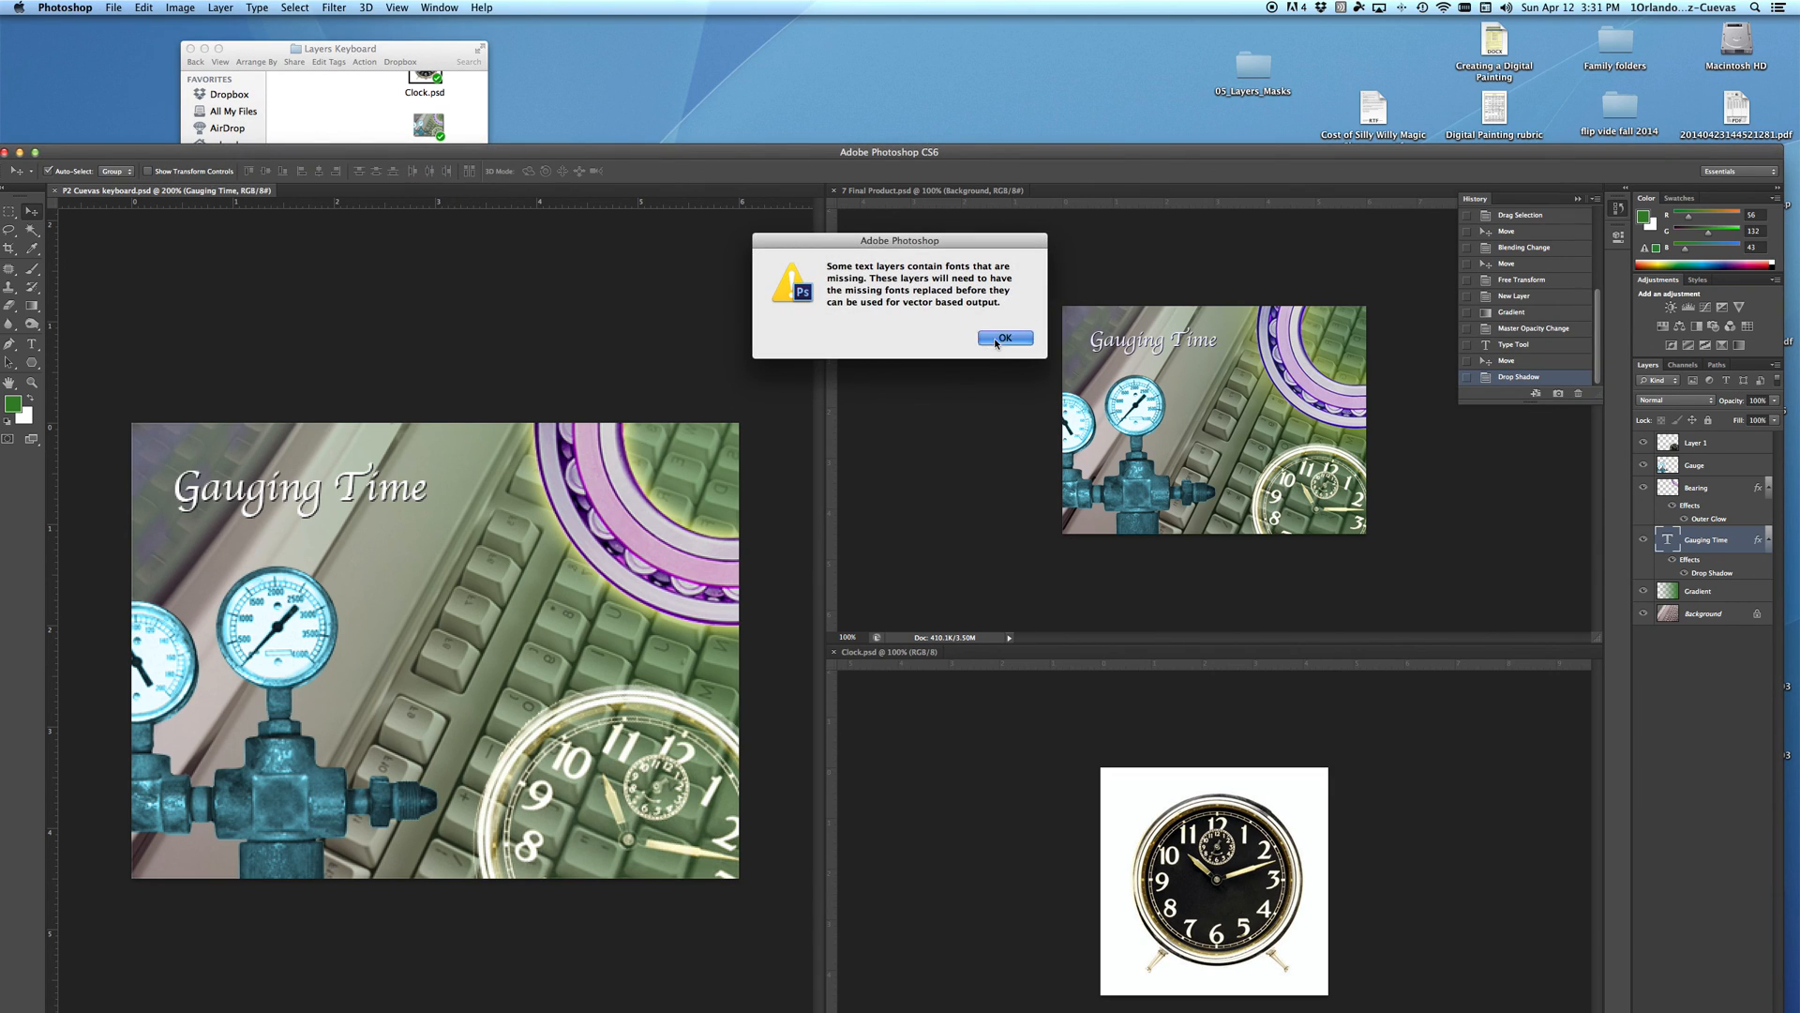
pyautogui.moveTo(774, 153); pyautogui.dragTo(765, 23)
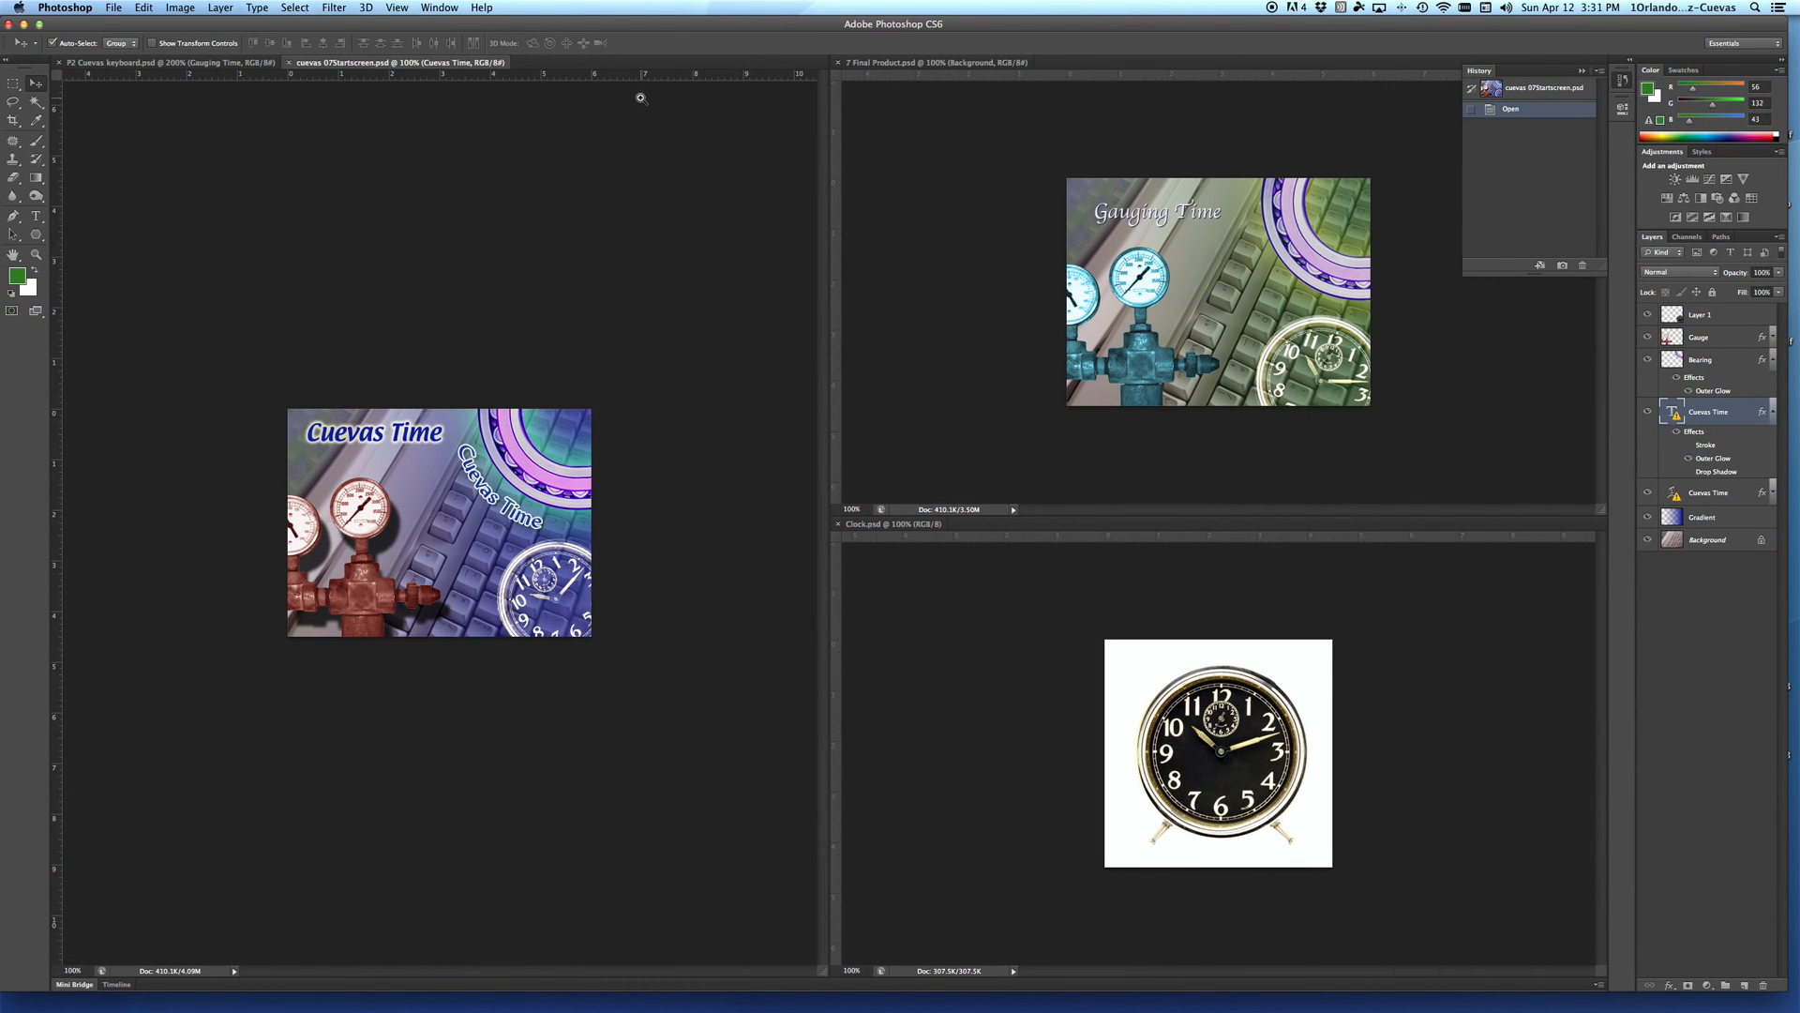
# Step: Enlarge the opened start screen to 300% and widen its document pane to examine the customised composite
pyautogui.keyDown('alt'); pyautogui.click(482, 509); pyautogui.keyUp('alt')
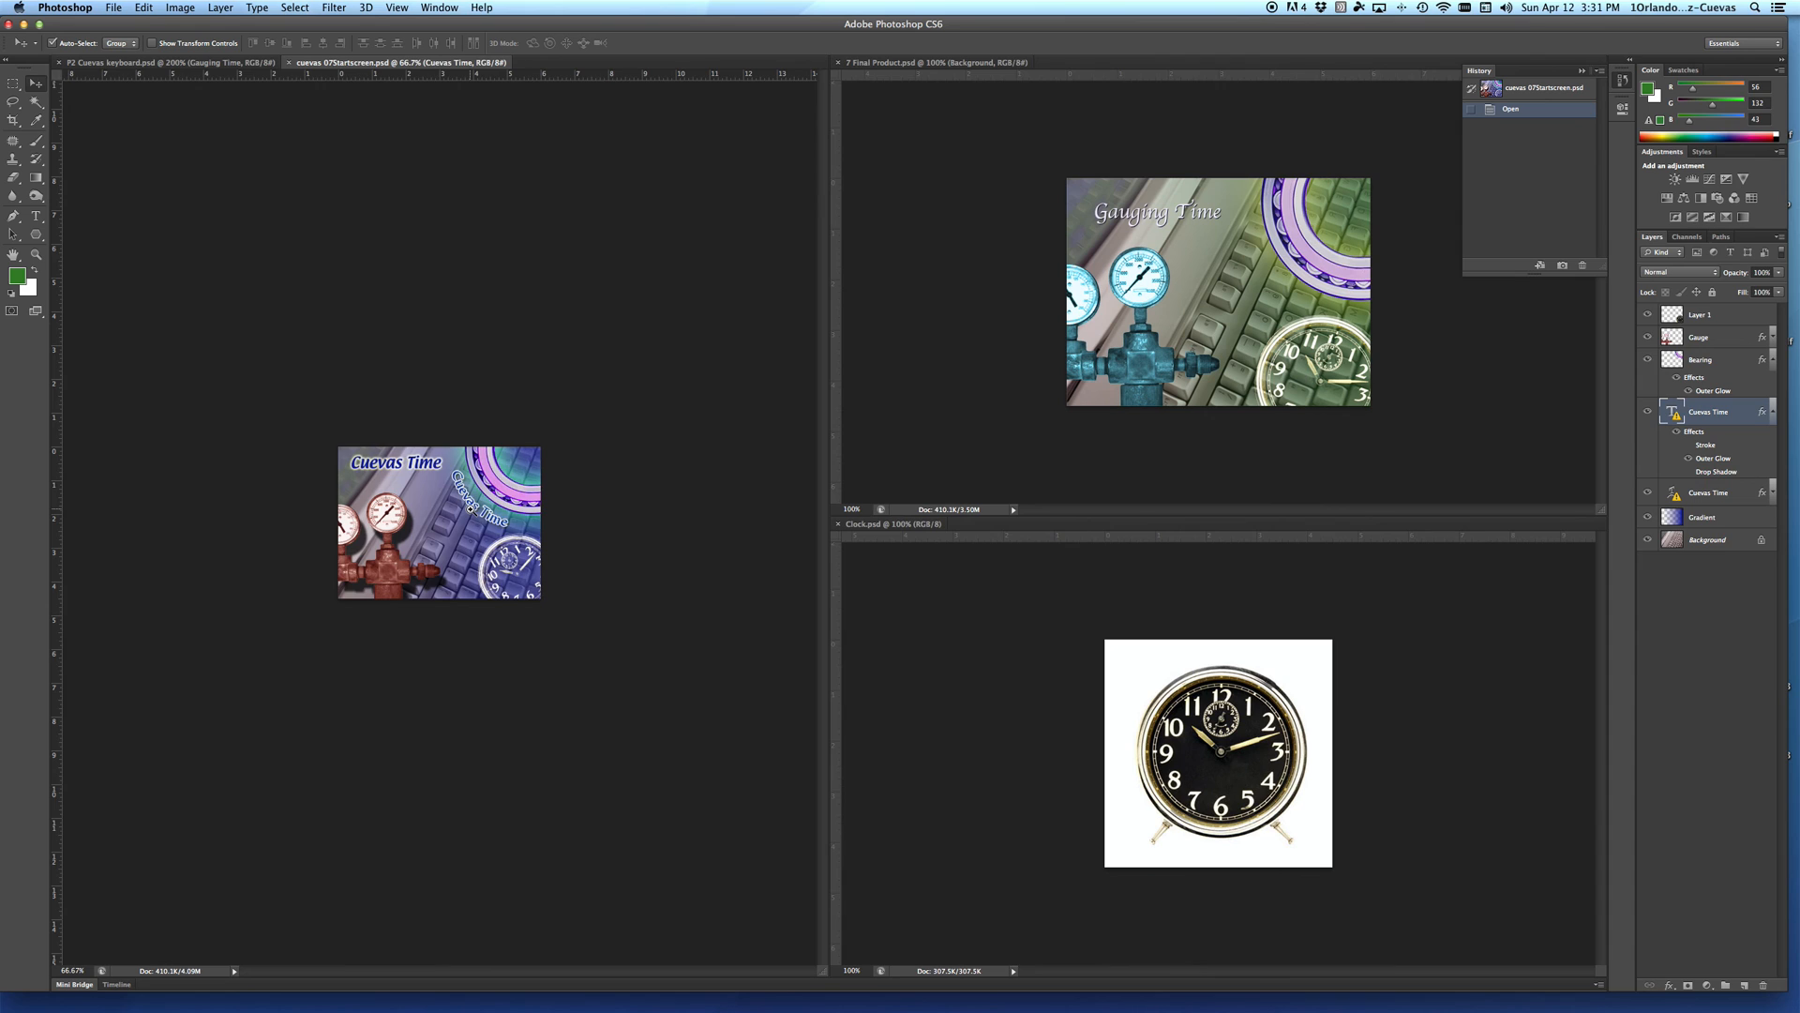
pyautogui.keyDown('super'); pyautogui.click(473, 506); pyautogui.keyUp('super')
pyautogui.keyDown('super'); pyautogui.click(473, 507); pyautogui.keyUp('super')
pyautogui.keyDown('super'); pyautogui.click(473, 506); pyautogui.keyUp('super')
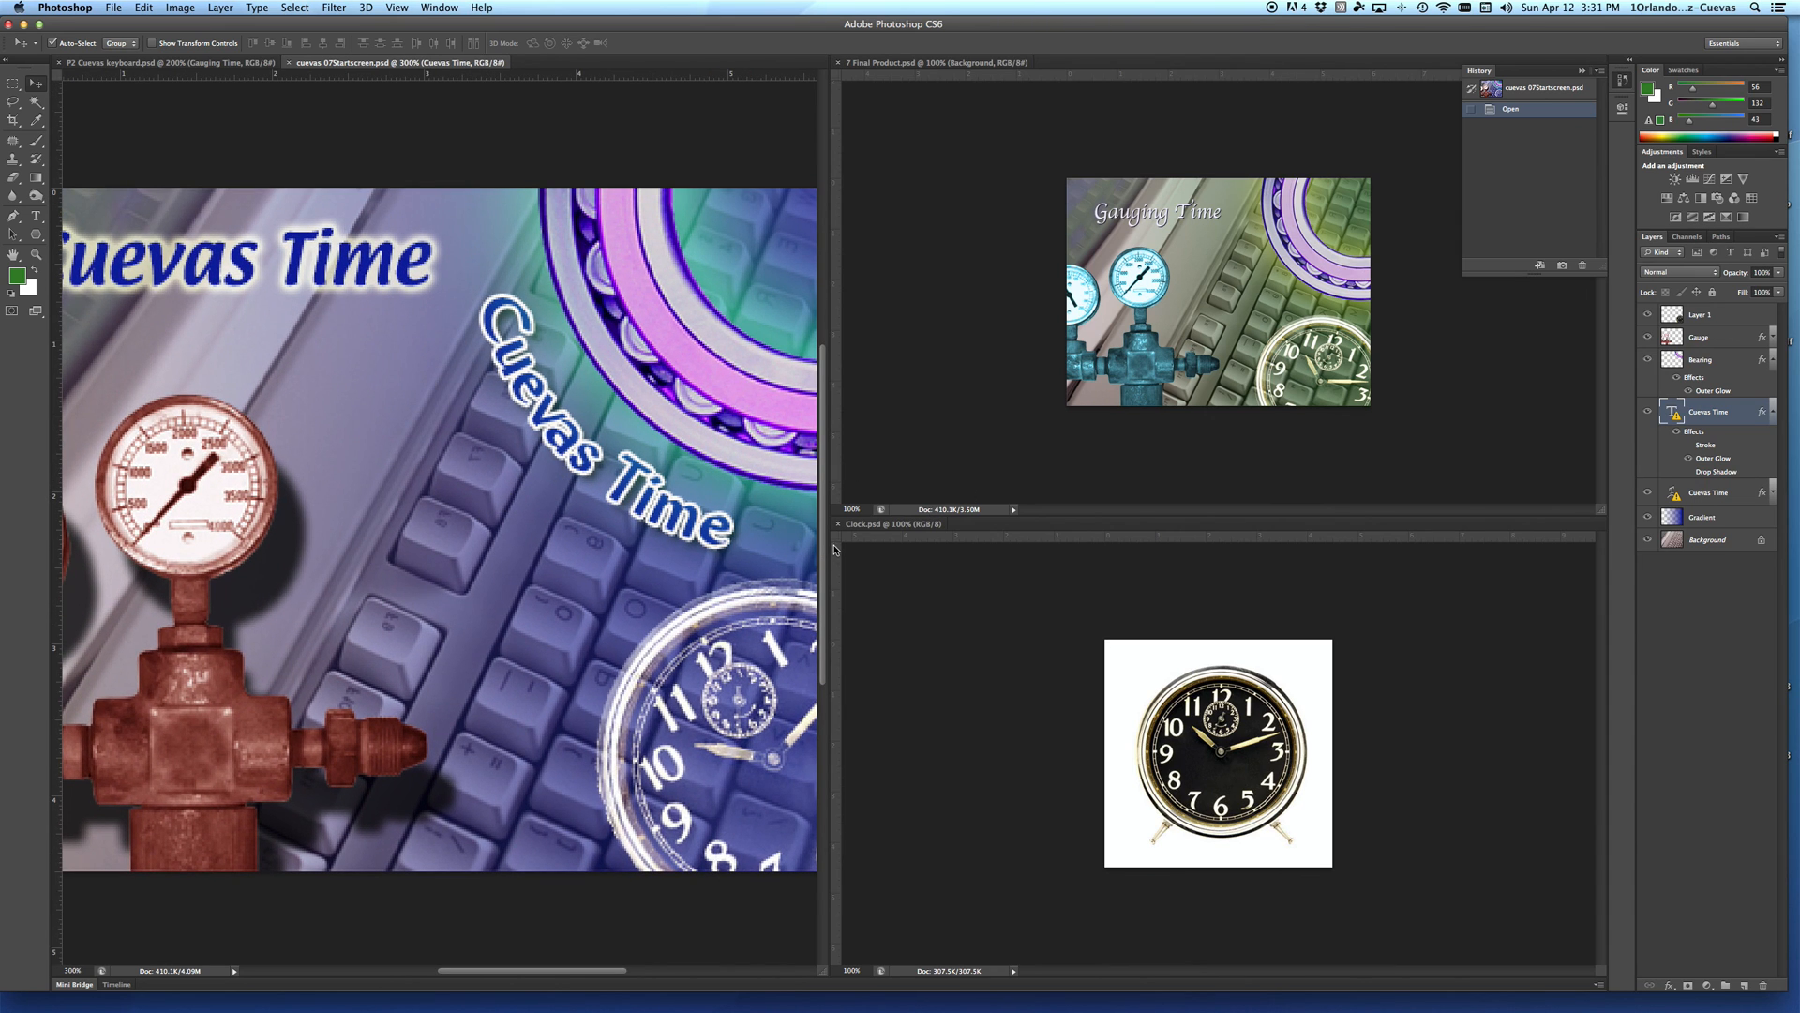
pyautogui.moveTo(830, 537); pyautogui.dragTo(1375, 476)
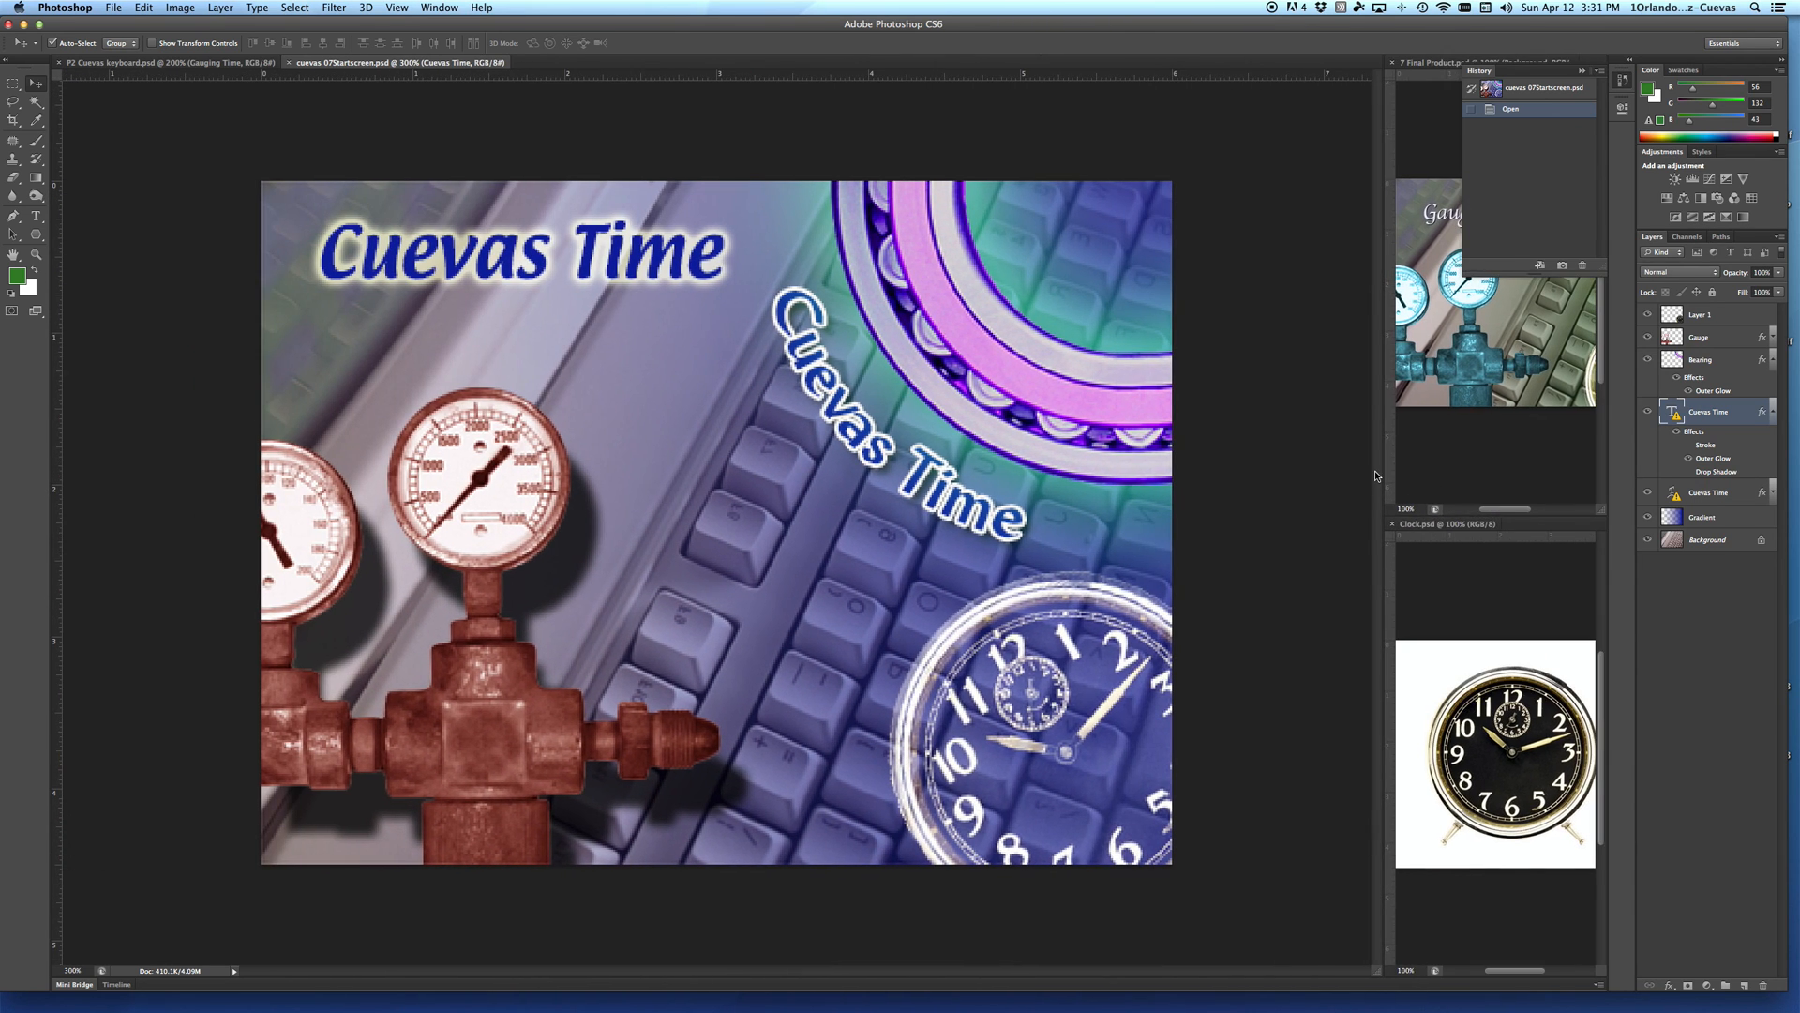